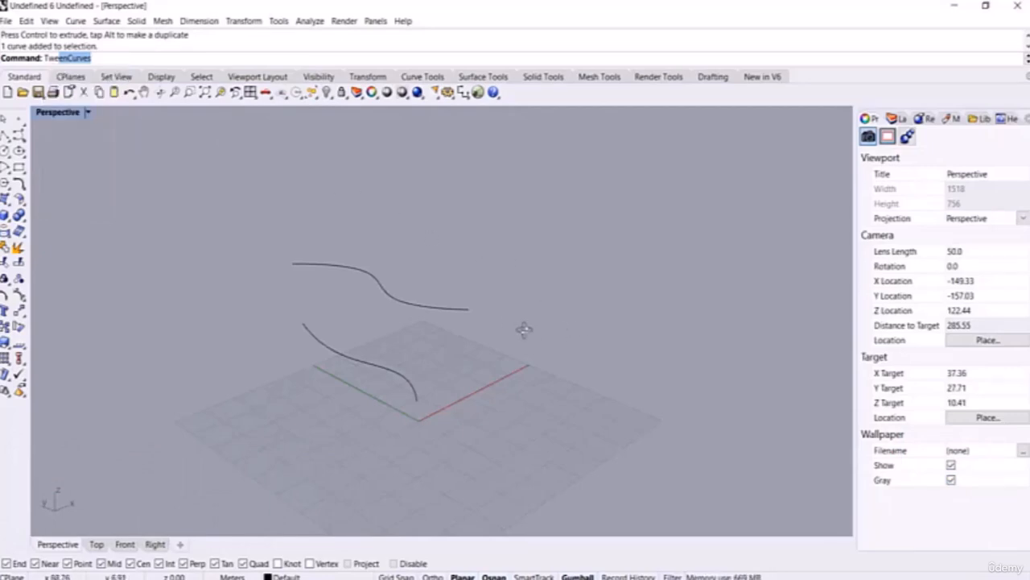
Step: Raise the upper curve well above the grid with the gumball and tilt it using the rotation arc
right_drag(524, 327, 442, 324)
click(406, 324)
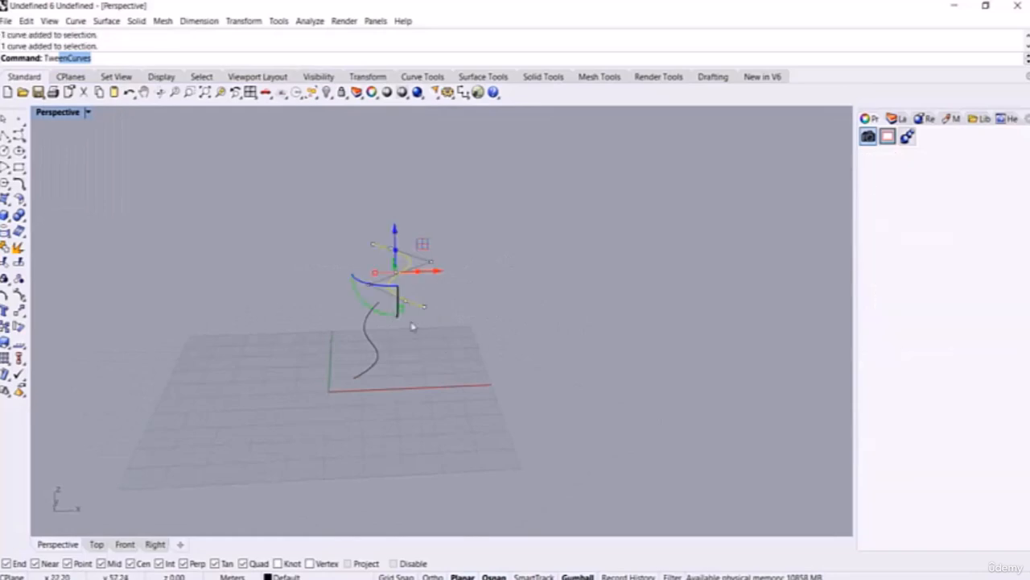
right_drag(476, 281, 477, 287)
drag(395, 243, 395, 223)
right_drag(455, 244, 468, 263)
drag(360, 286, 344, 278)
click(472, 328)
Step: Lift the upper curve's right-end control point to reshape that end
right_drag(474, 329, 411, 271)
click(410, 272)
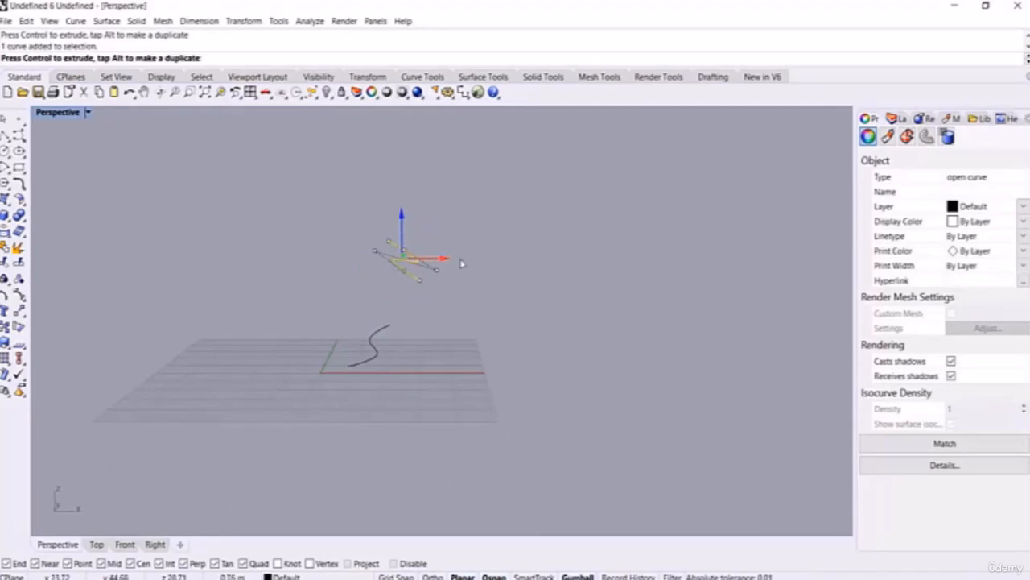
right_drag(478, 257, 499, 266)
drag(450, 285, 483, 247)
drag(458, 251, 460, 200)
Step: Lower two control points at the upper end of the lower curve
drag(350, 331, 311, 359)
right_drag(394, 365, 309, 401)
drag(334, 318, 396, 392)
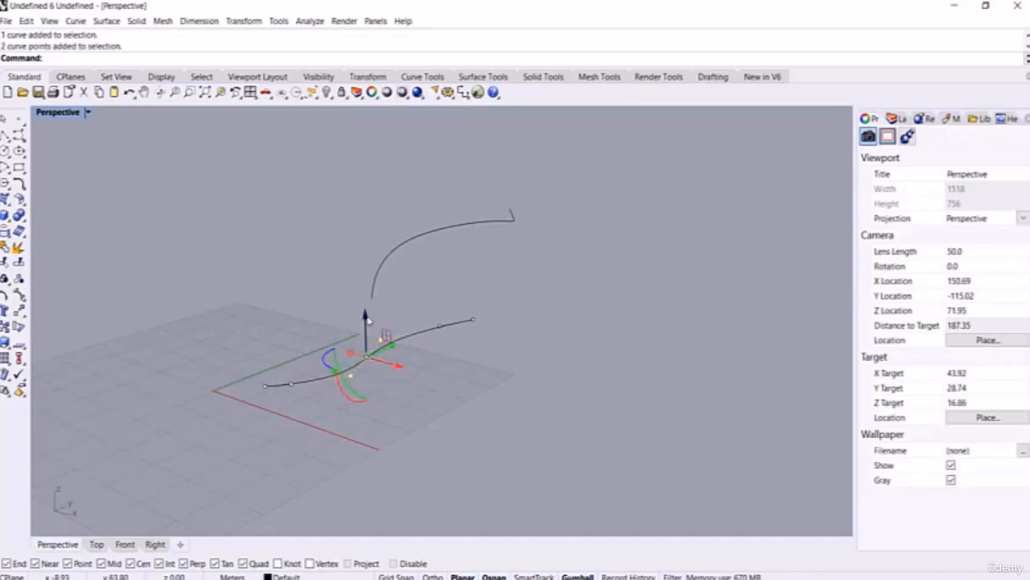
drag(367, 316, 366, 339)
click(501, 382)
right_drag(503, 384, 439, 371)
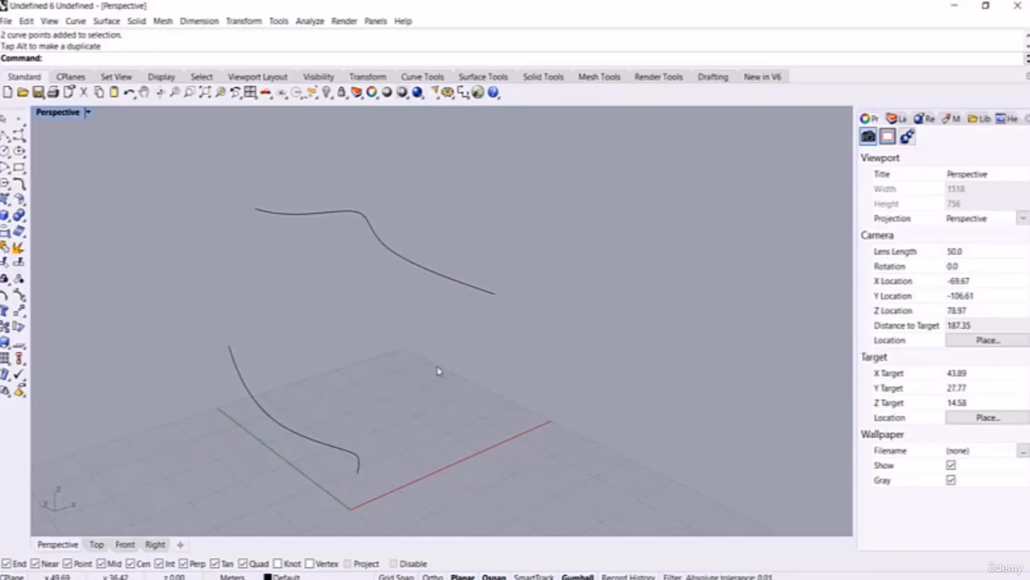
text(TweenCurves)
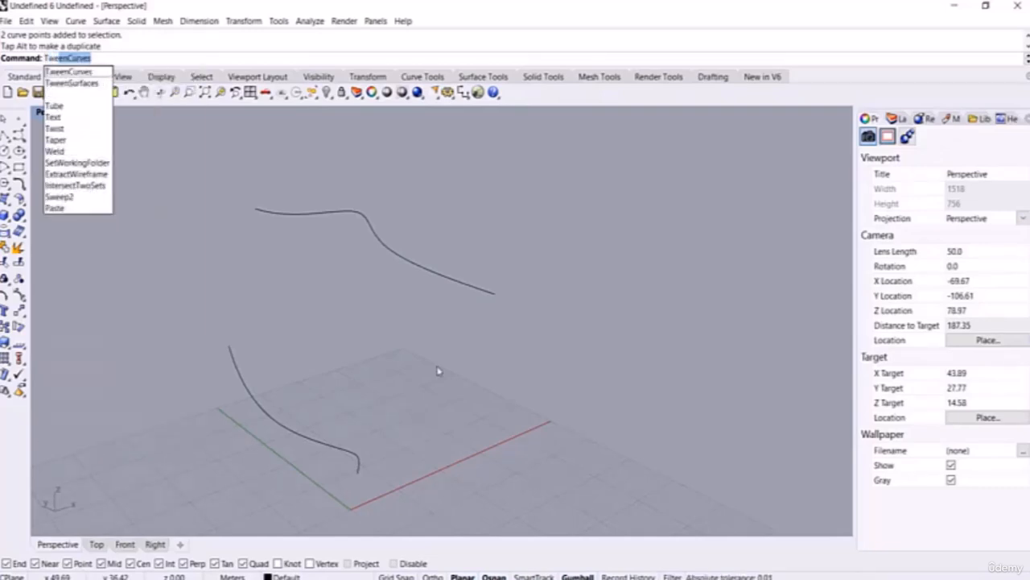
key(Return)
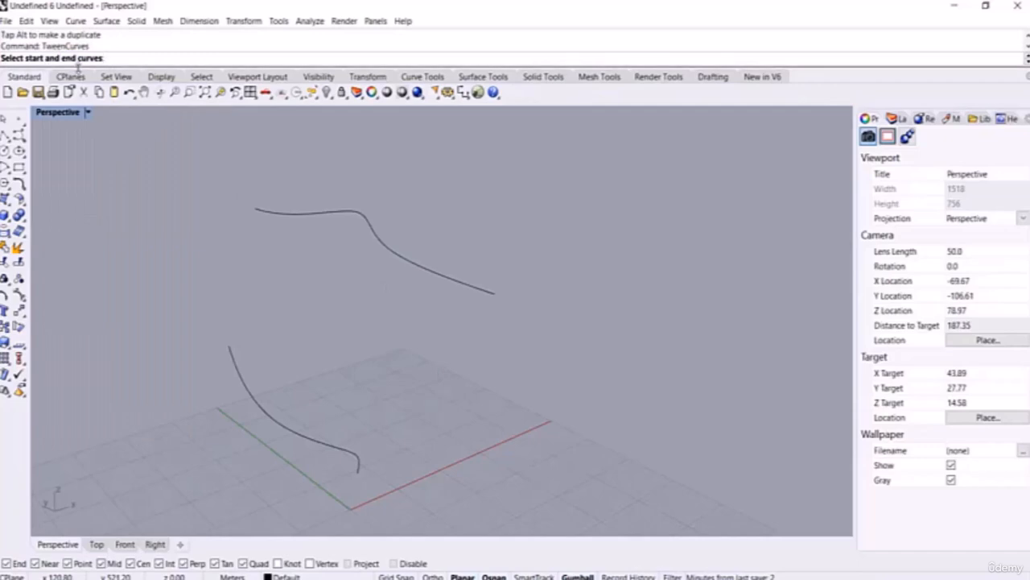
click(357, 463)
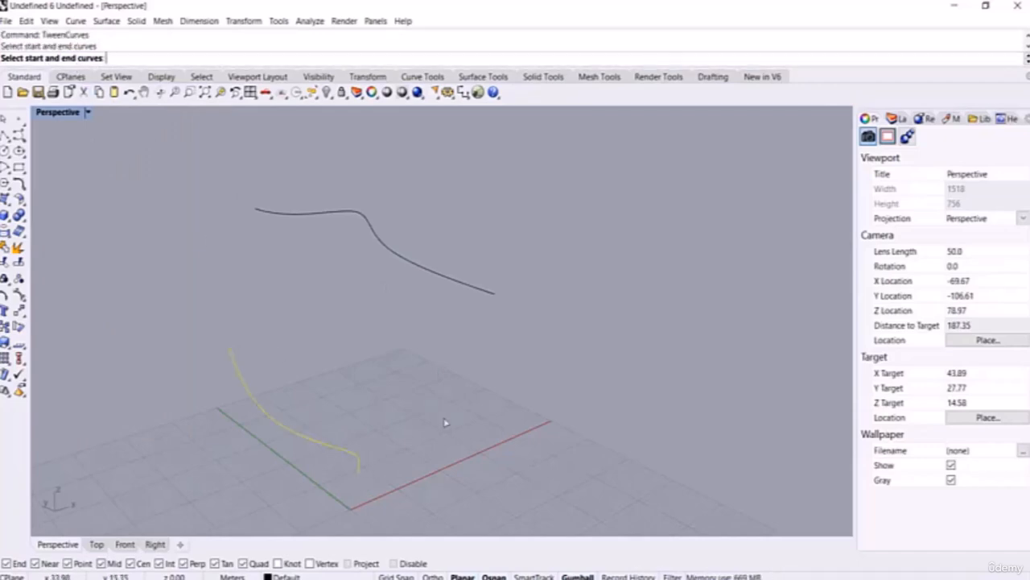
click(492, 294)
right_drag(633, 410, 575, 391)
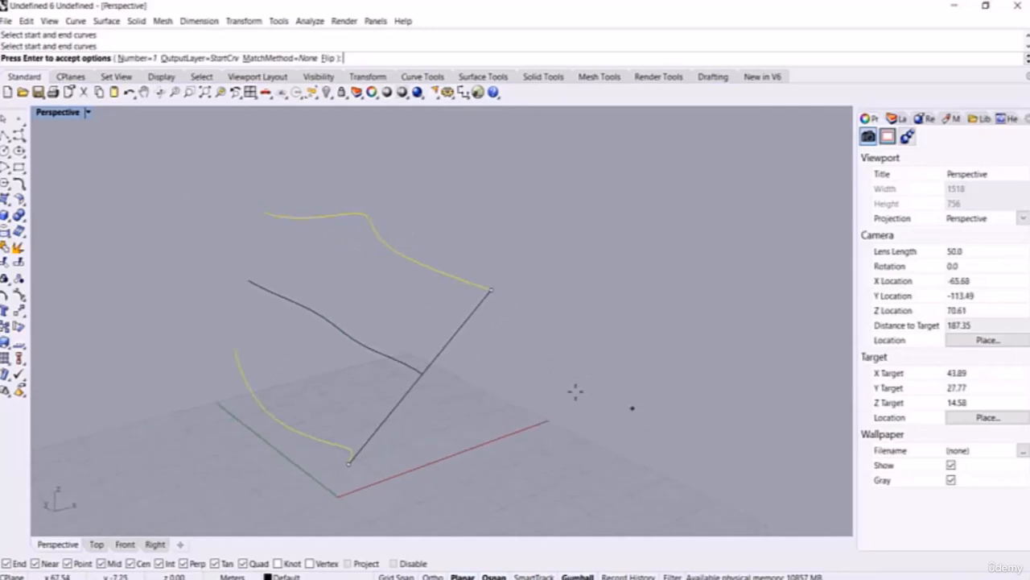
click(134, 58)
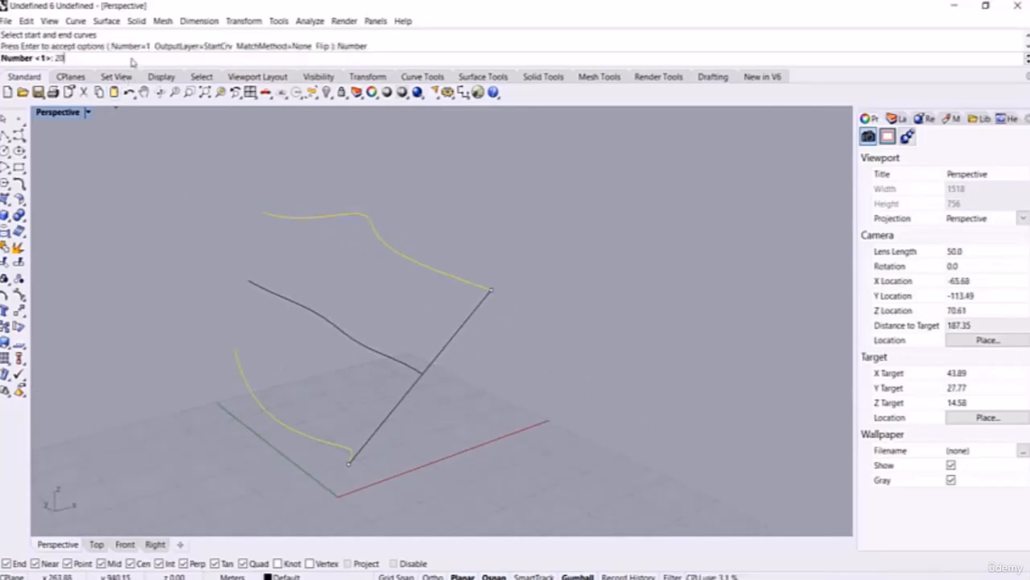
text(20)
key(Return)
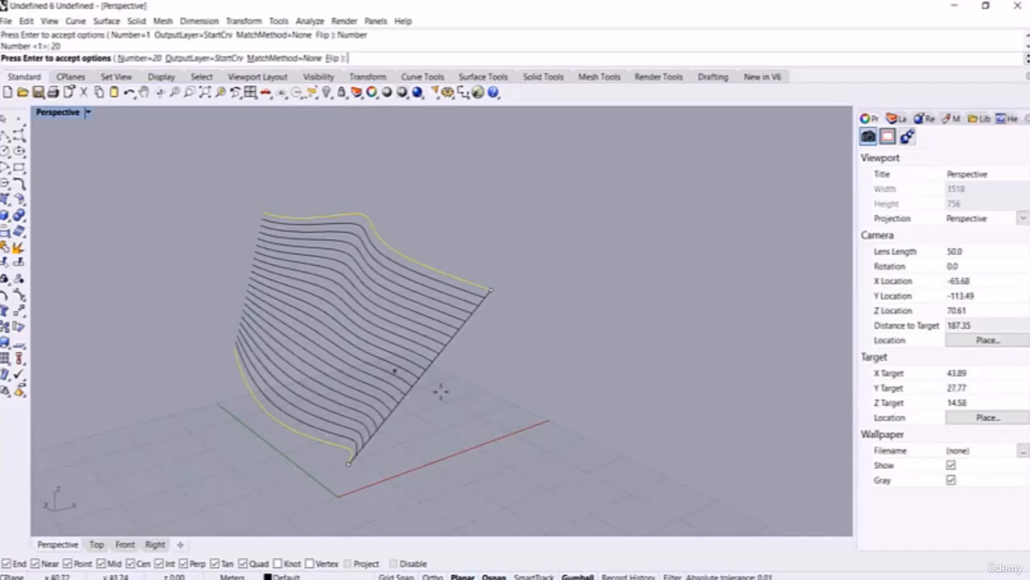
right_drag(441, 391, 736, 421)
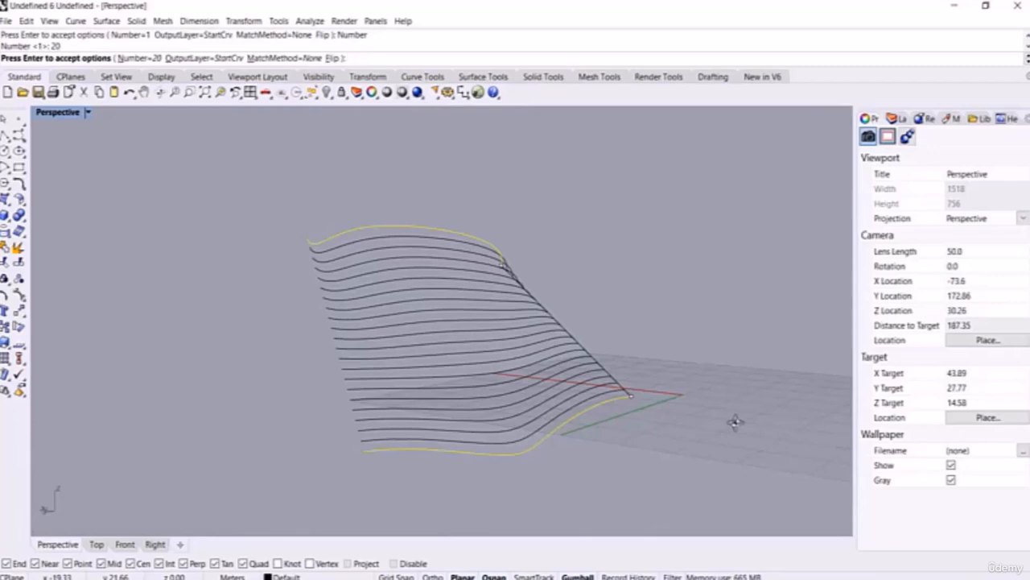
right_drag(735, 421, 418, 346)
key(Escape)
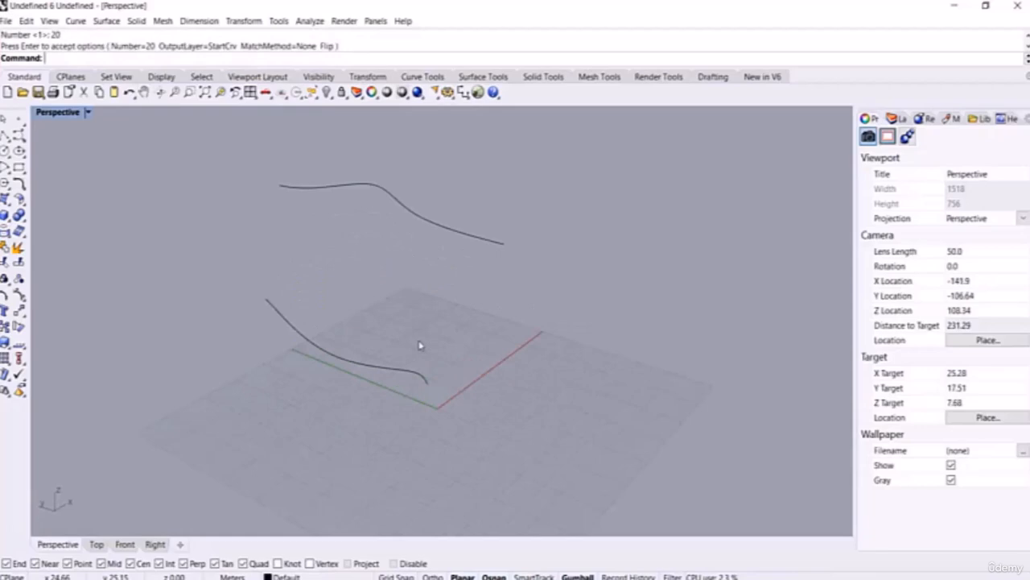
text(TweenCurves)
key(Return)
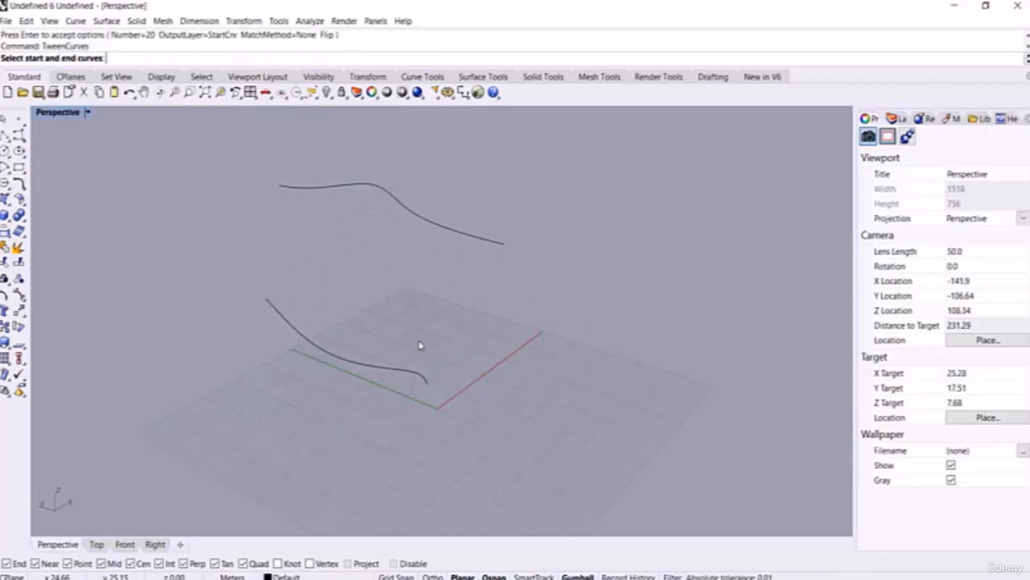
right_drag(493, 372, 413, 284)
scroll(401, 269, up, 2)
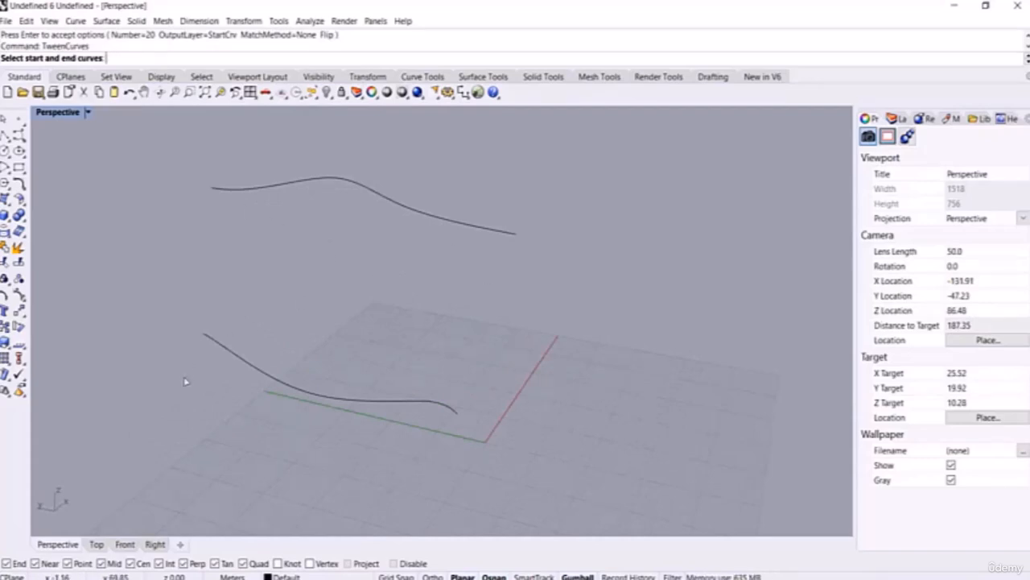
click(211, 338)
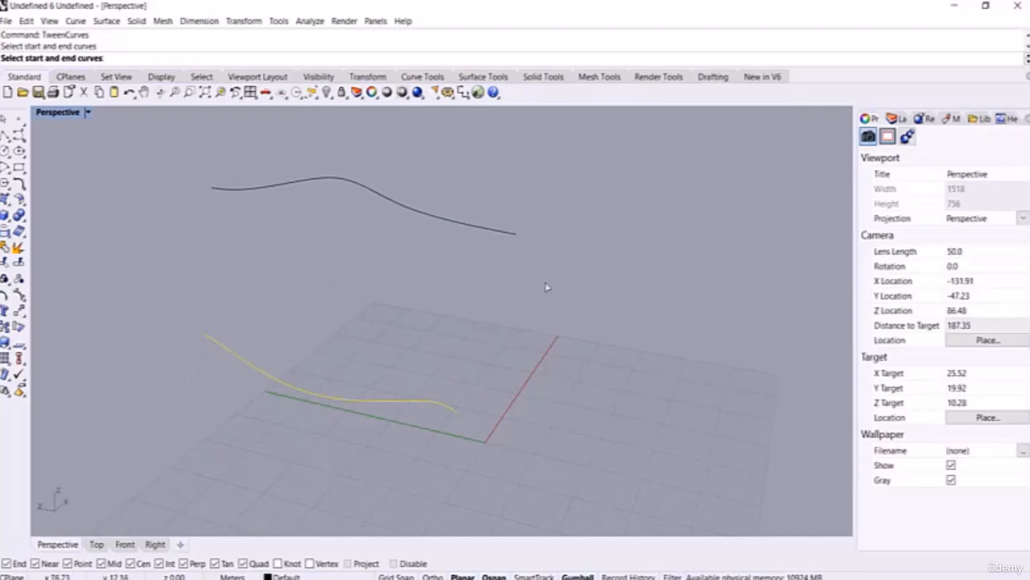
click(512, 235)
key(Return)
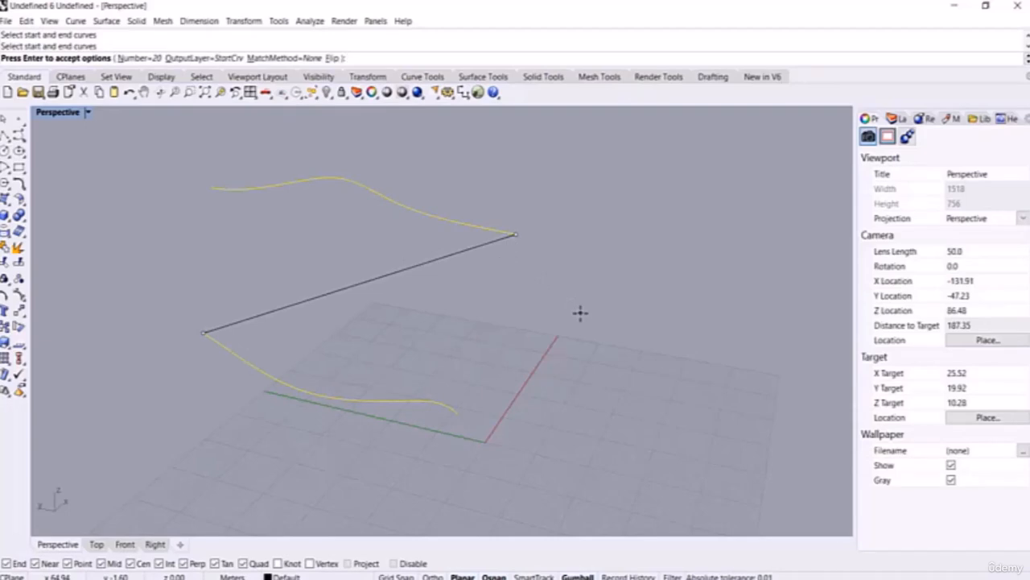
click(331, 58)
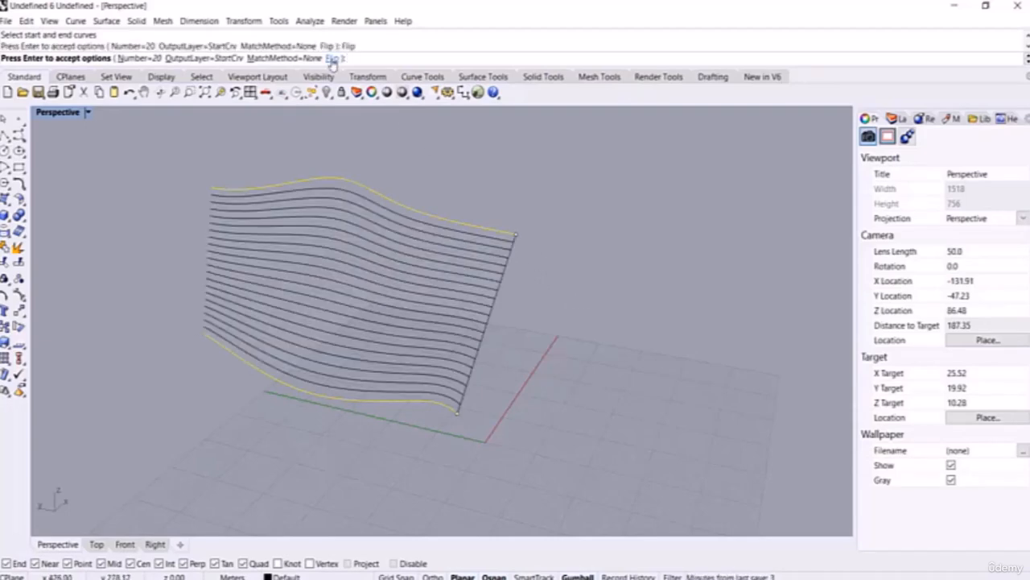
click(331, 59)
click(331, 59)
click(331, 59)
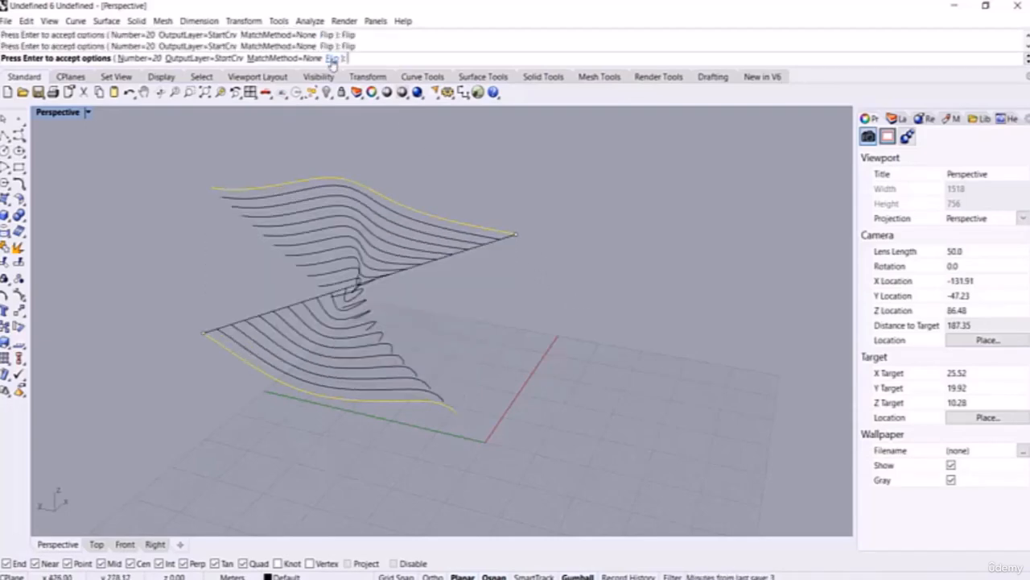
click(144, 59)
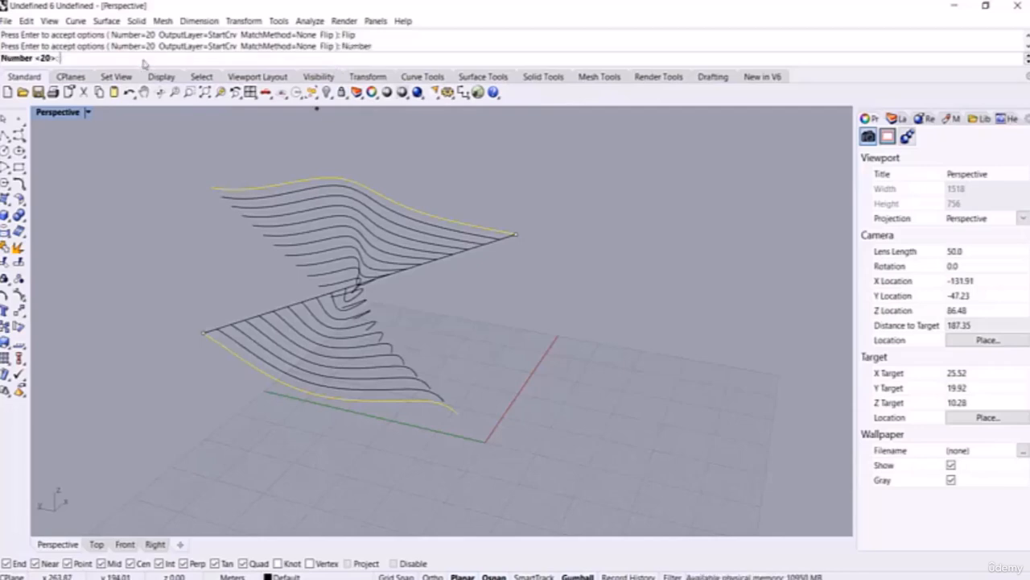
text(10)
key(Return)
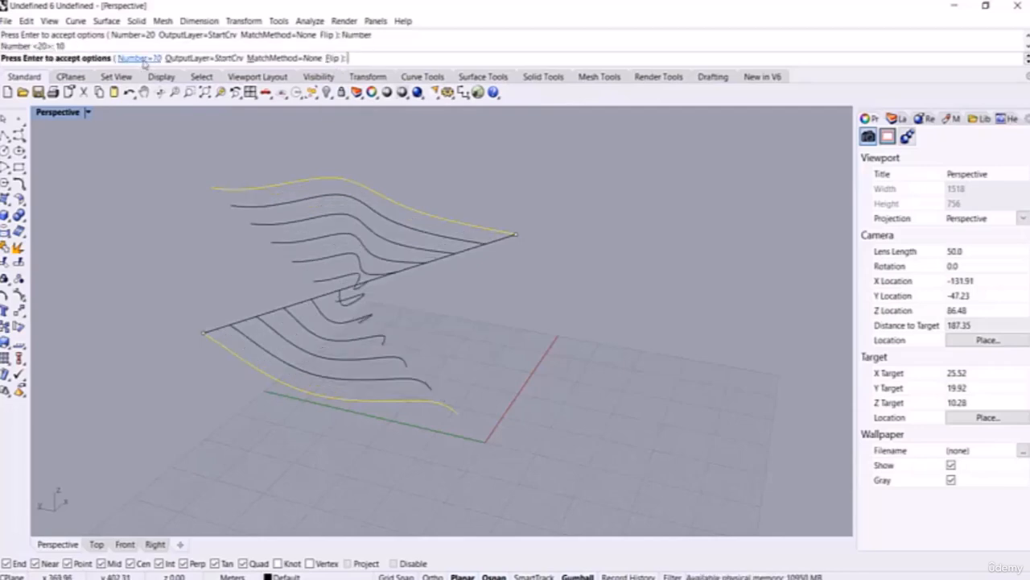
click(335, 58)
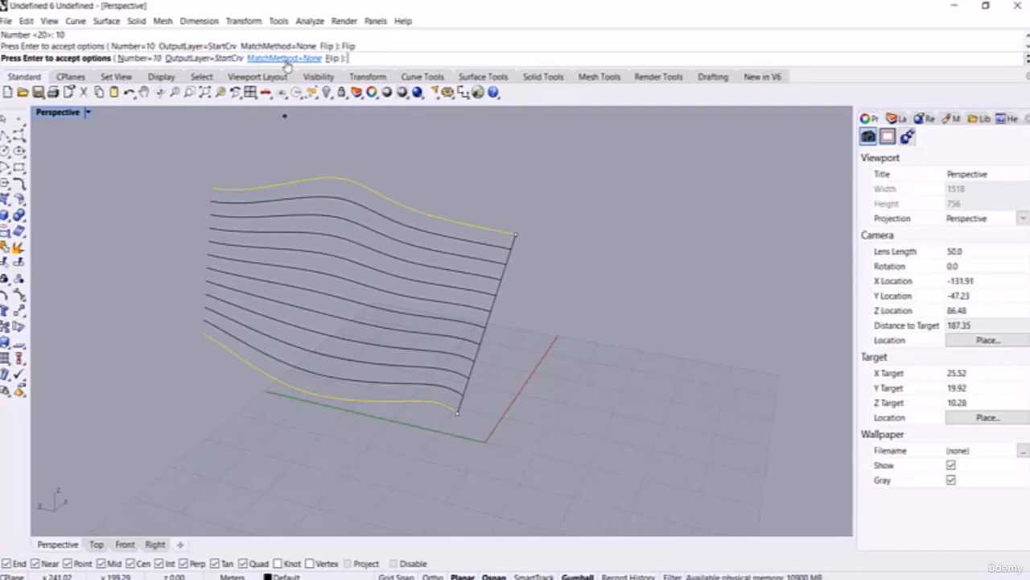
key(Return)
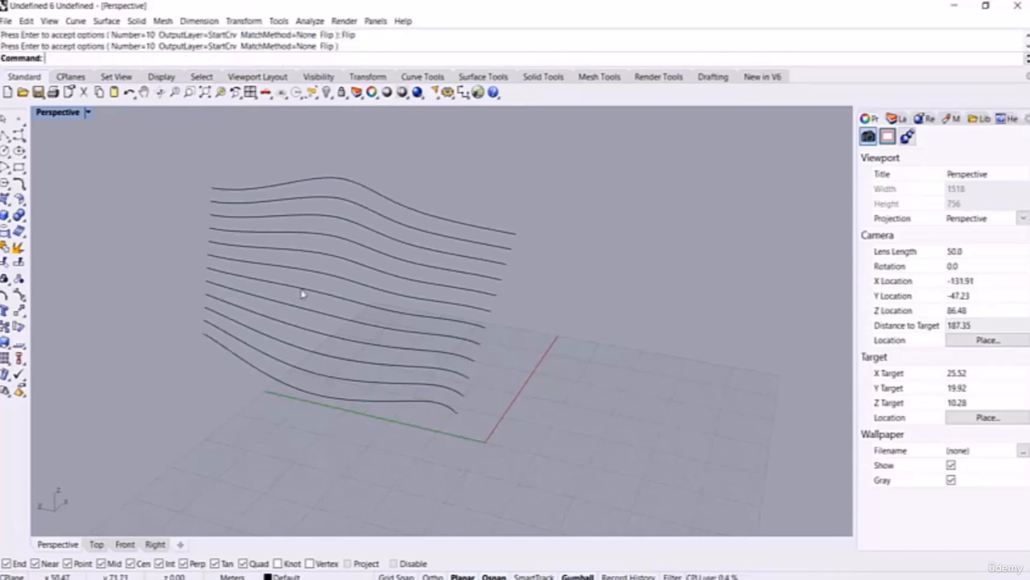
right_drag(299, 292, 452, 292)
scroll(386, 225, down, 3)
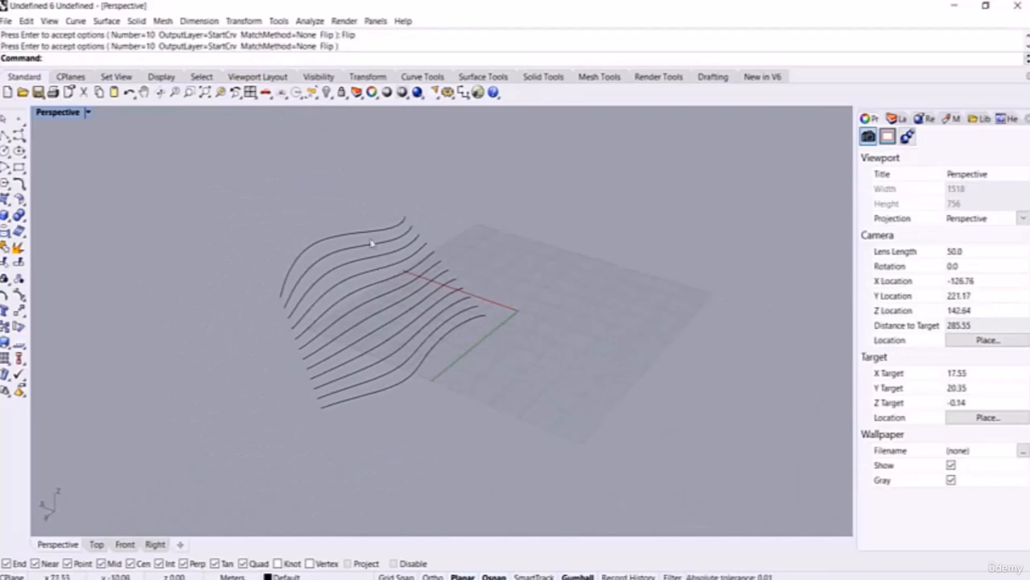
click(369, 234)
click(444, 342)
scroll(446, 342, up, 4)
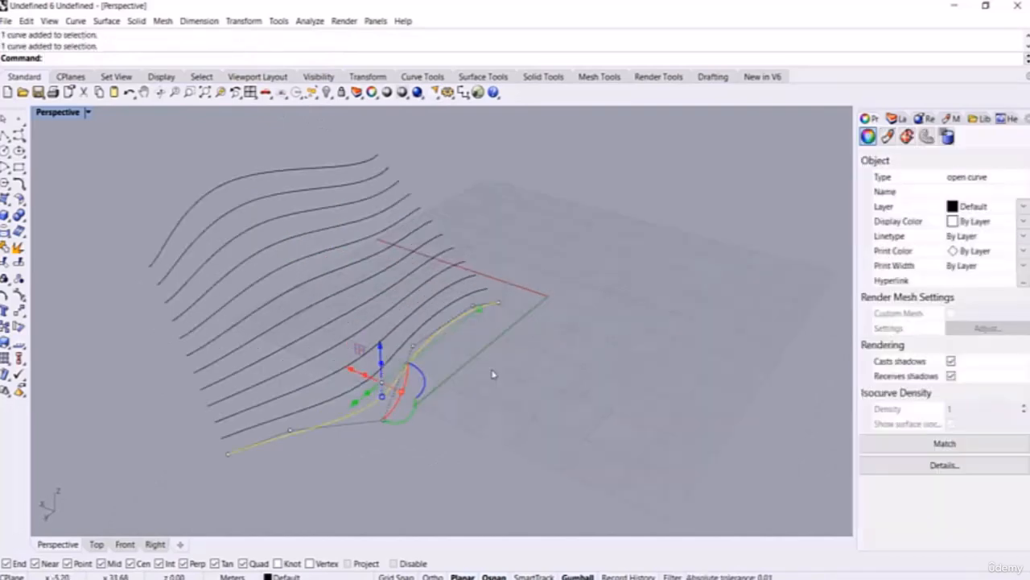
click(492, 374)
click(409, 284)
click(428, 296)
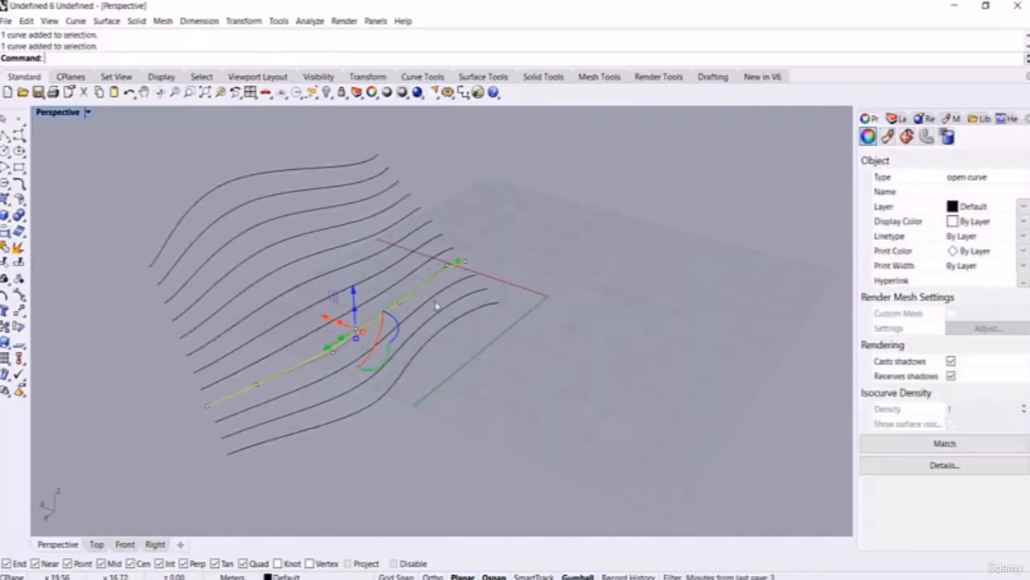
click(444, 307)
click(450, 311)
scroll(448, 339, up, 5)
click(447, 343)
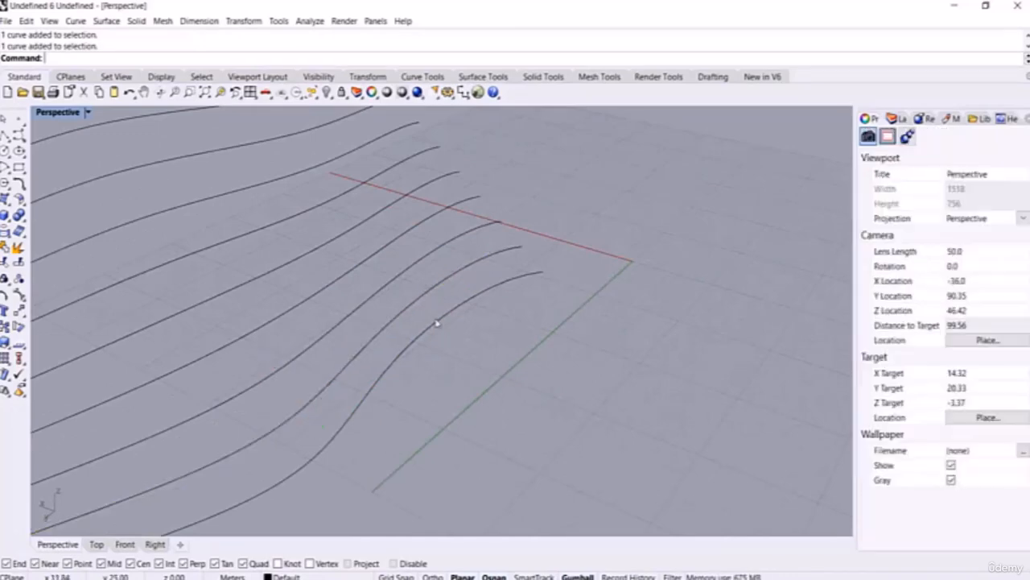
click(437, 322)
scroll(451, 314, down, 5)
right_drag(497, 309, 425, 260)
click(381, 227)
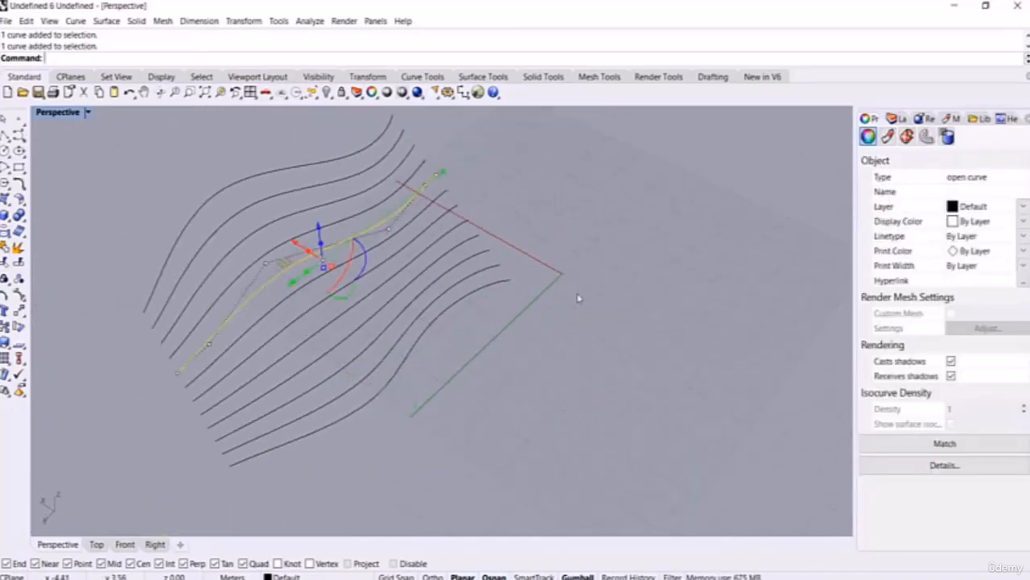
click(580, 297)
scroll(428, 371, down, 4)
right_drag(476, 339, 479, 341)
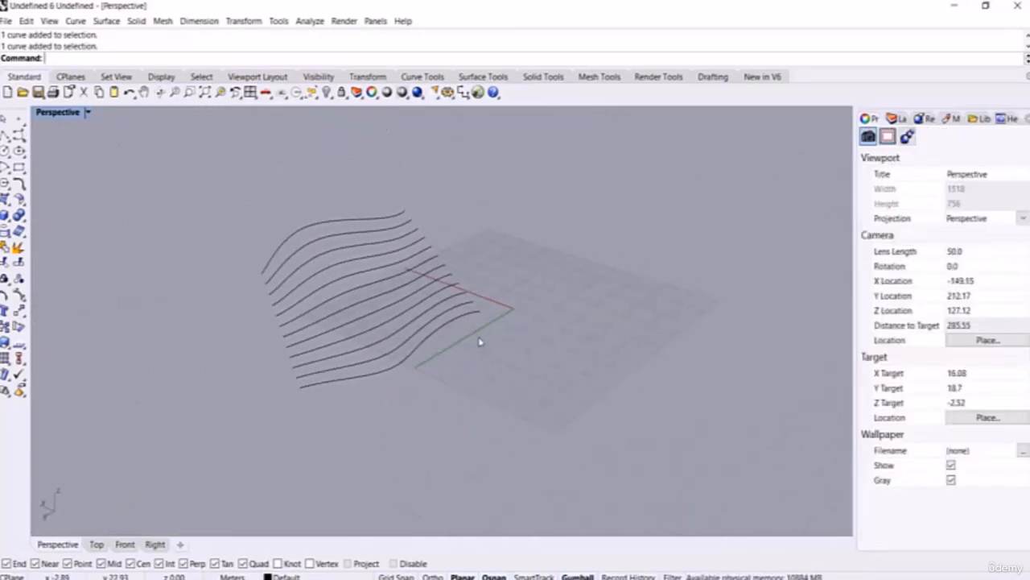
key(ctrl+z)
right_drag(492, 270, 490, 260)
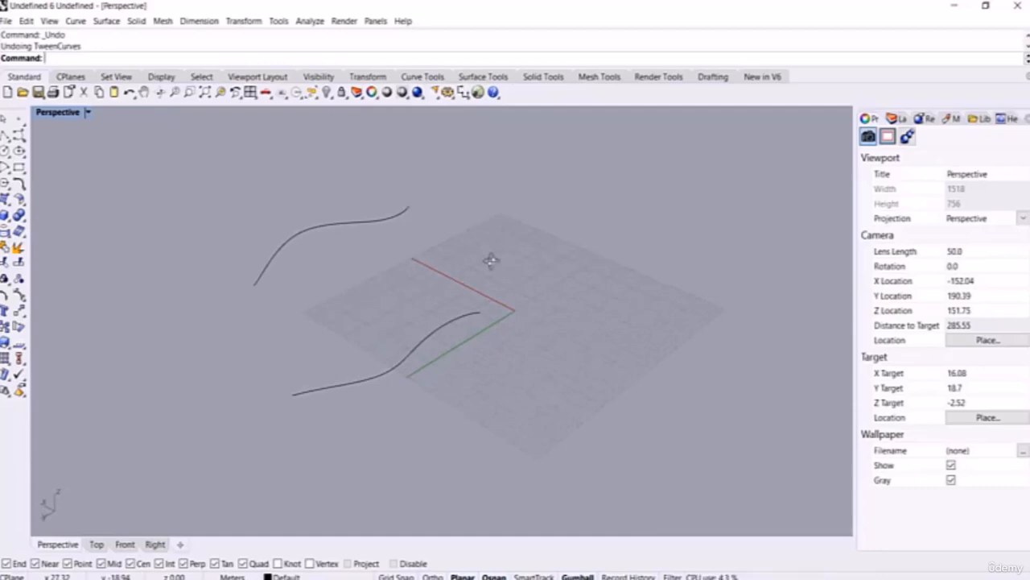
Step: Create tween curves from the lower to the upper curve with MatchMethod set to Refit
text(Rw)
key(Escape)
text(Twe)
key(Return)
click(461, 319)
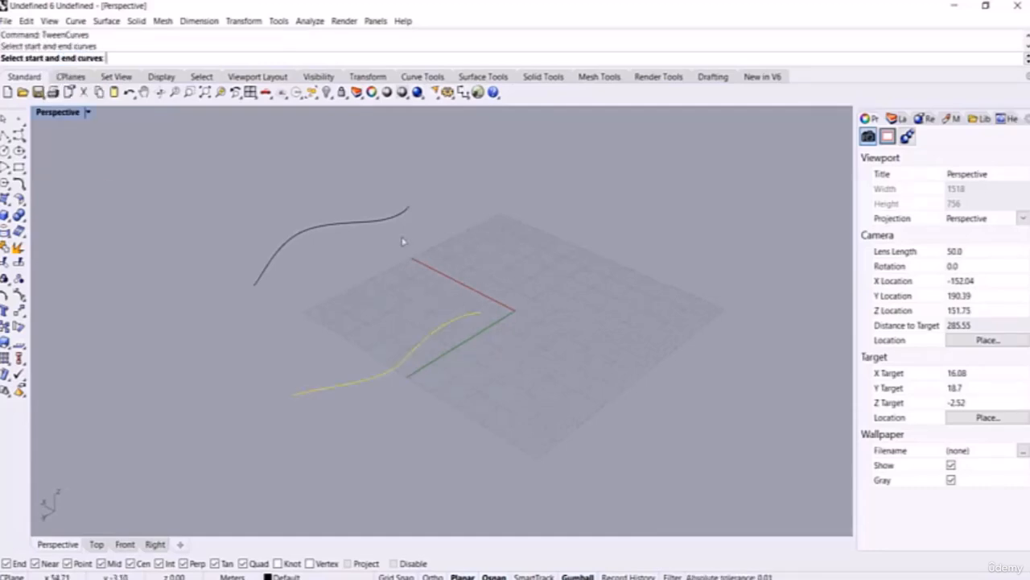
click(406, 215)
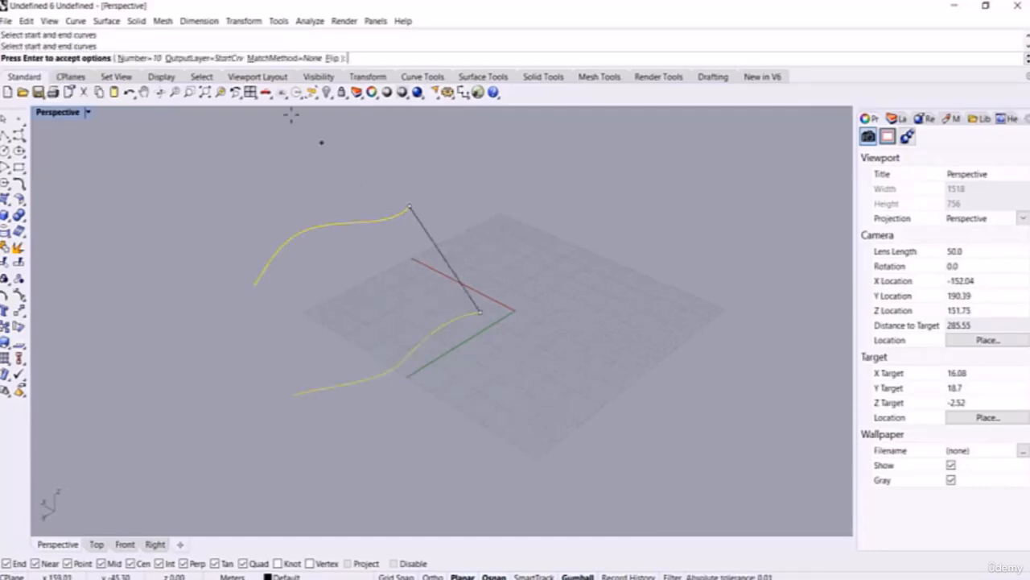
click(286, 58)
click(128, 58)
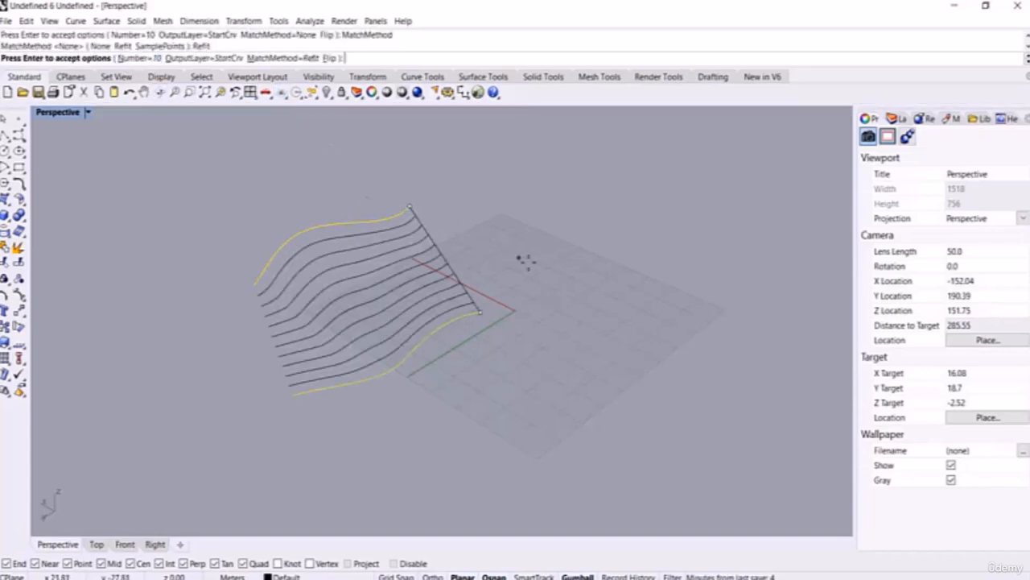
key(Return)
Step: Inspect a tween curve from several angles, then undo the TweenCurves result with Ctrl+Z
scroll(507, 303, up, 5)
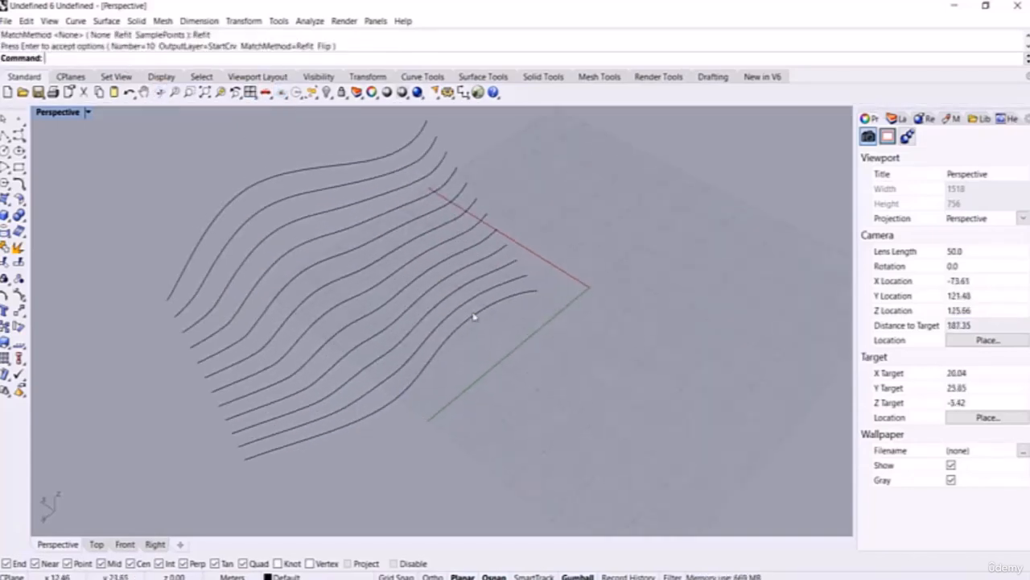
click(448, 284)
right_drag(453, 306, 527, 274)
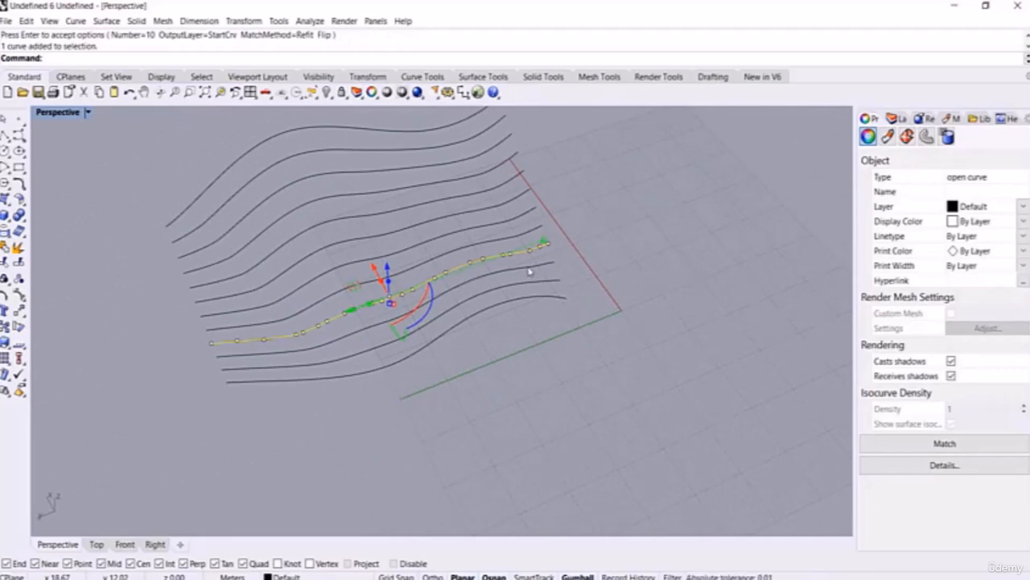
right_drag(529, 272, 513, 386)
key(ctrl+z)
scroll(552, 392, down, 4)
text(TweenCurves)
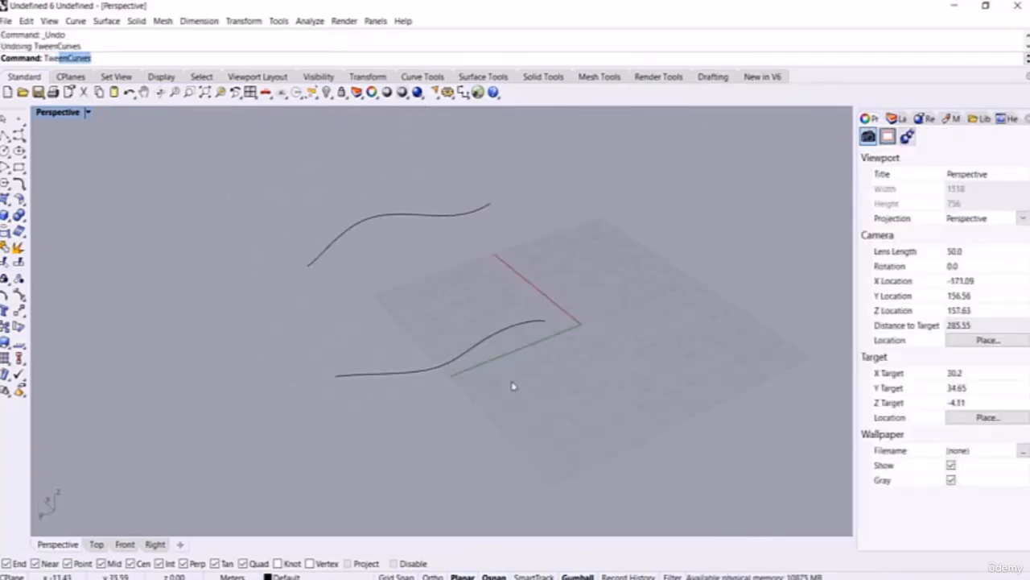
key(Return)
click(528, 324)
click(483, 210)
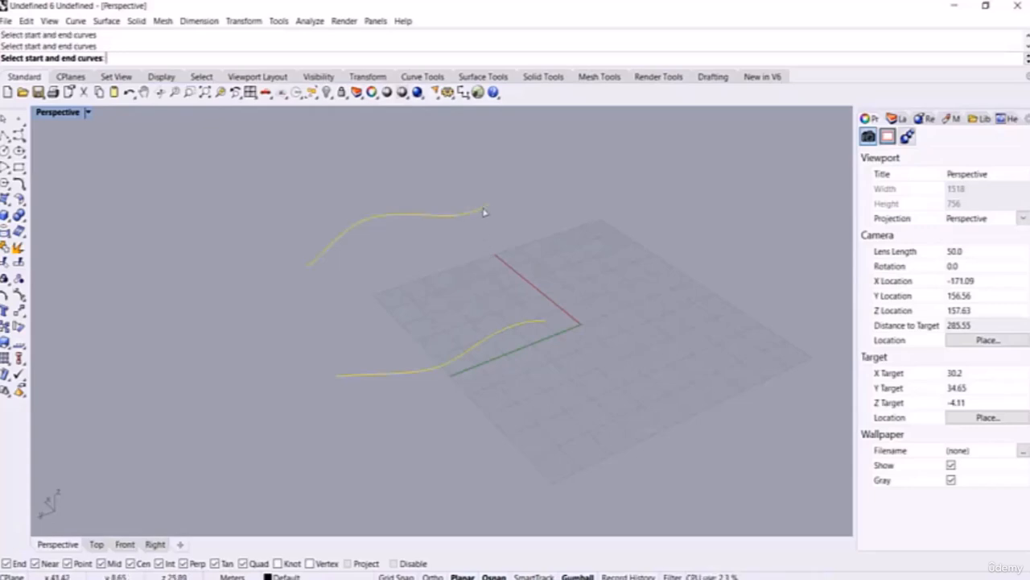
click(285, 59)
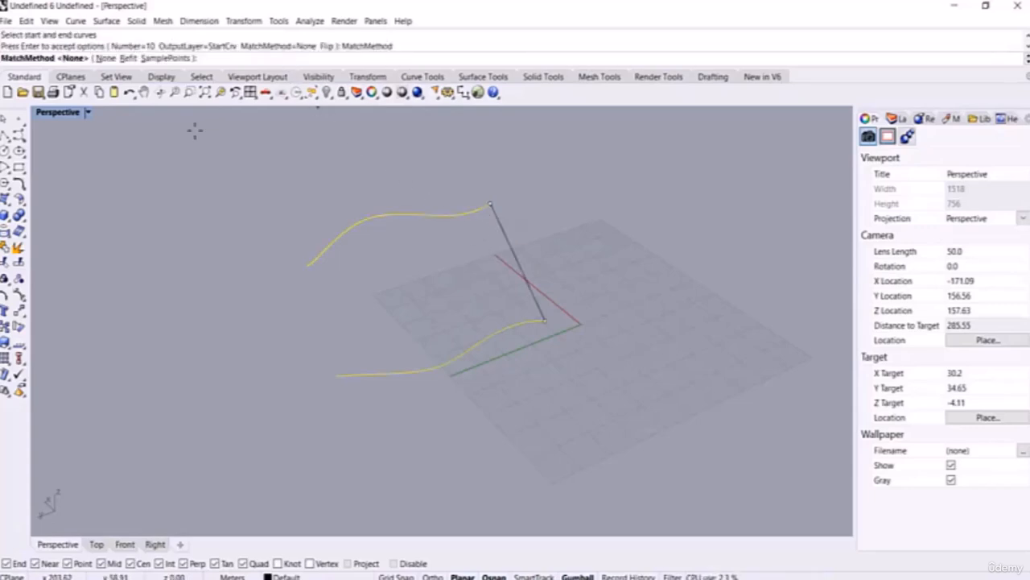
click(165, 59)
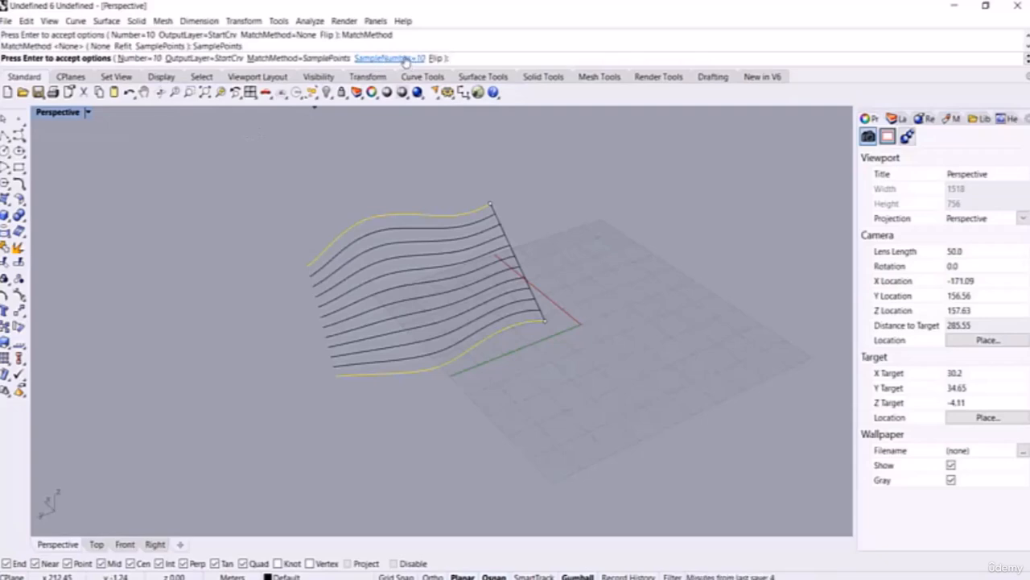
right_click(603, 249)
right_drag(602, 250, 536, 306)
key(ctrl+z)
right_click(559, 299)
click(539, 309)
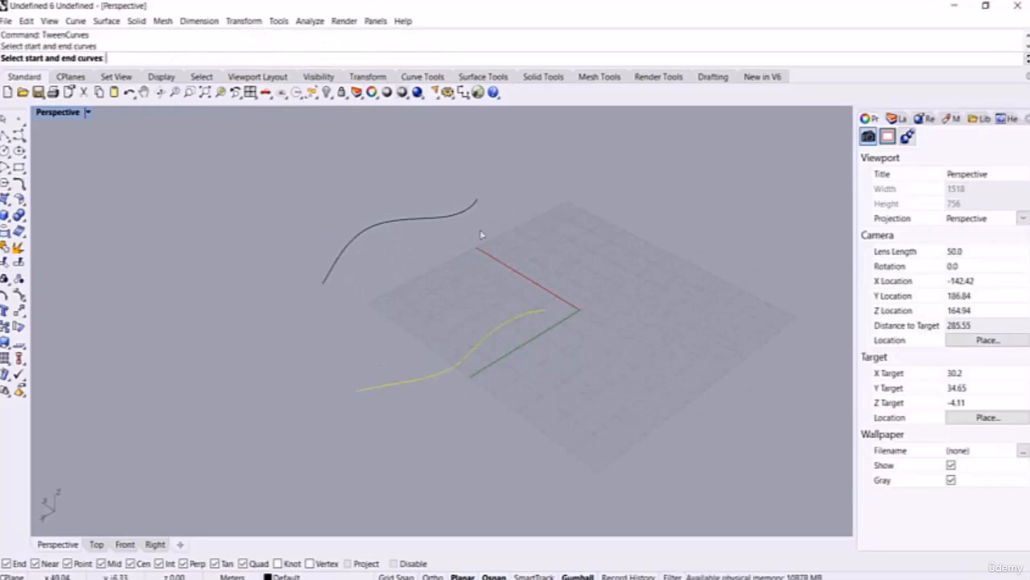
click(473, 211)
click(268, 58)
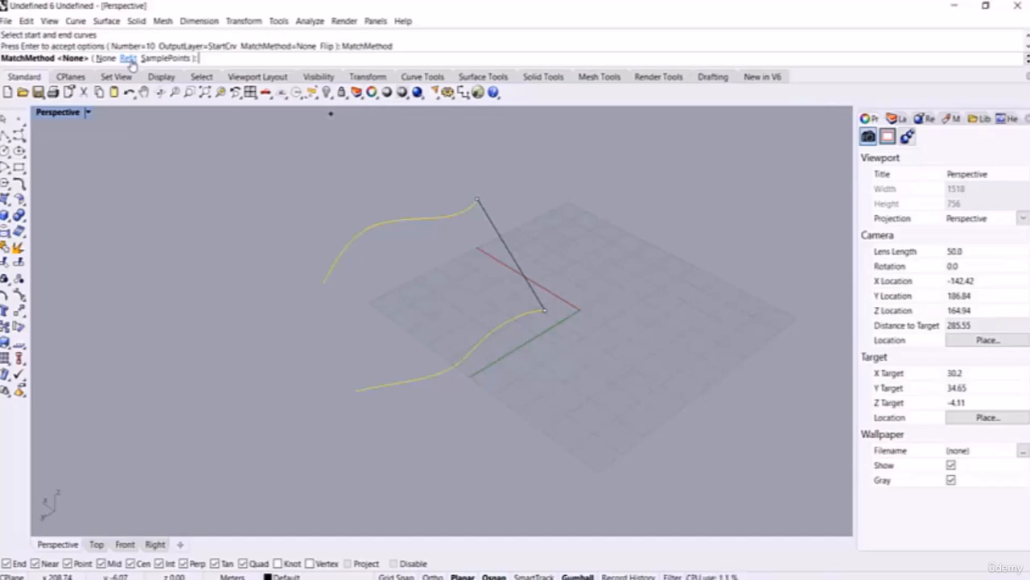
click(170, 60)
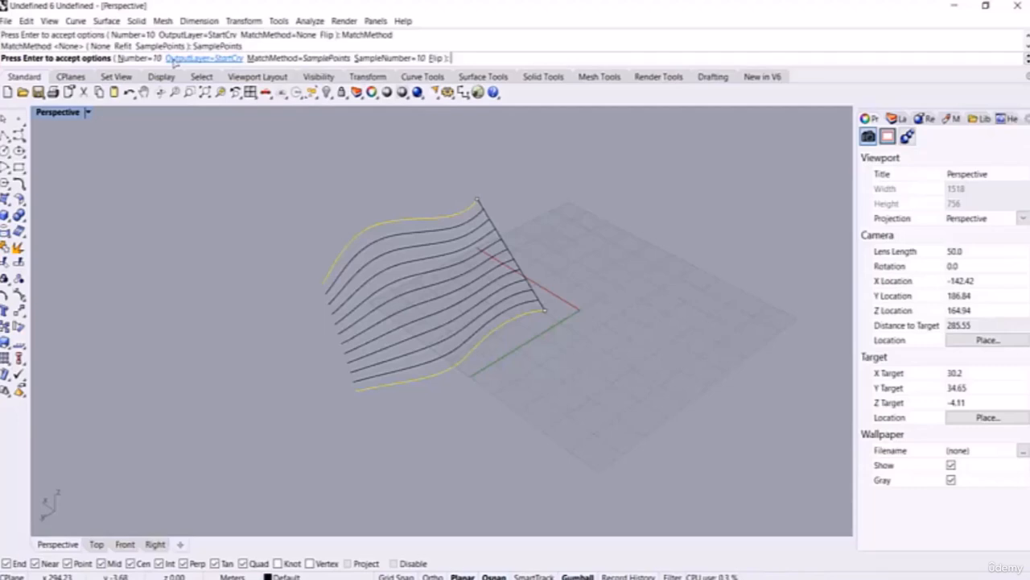
key(Escape)
drag(609, 185, 302, 386)
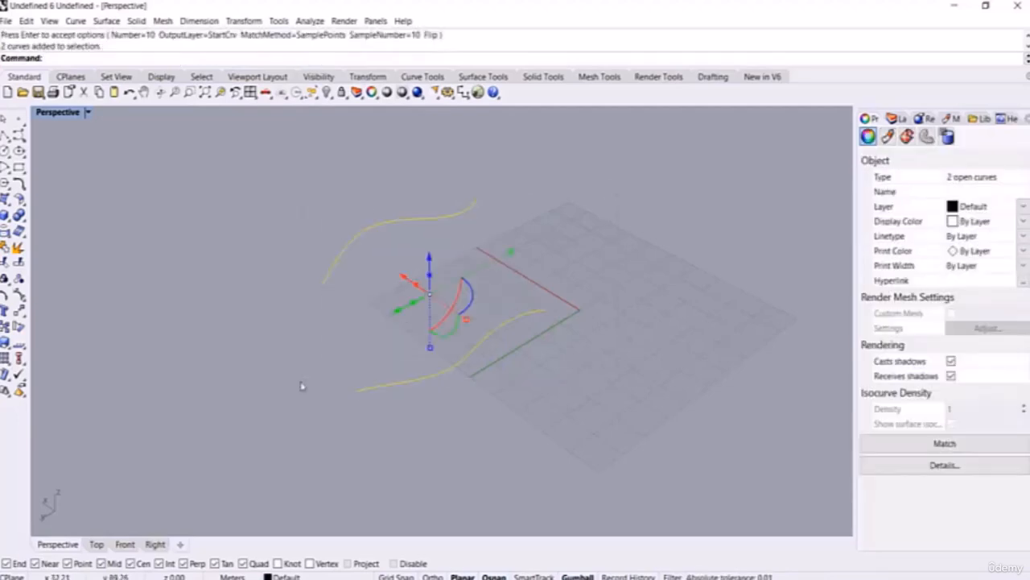
Step: Delete the two original curves and pan the views so the origin sits to the left
key(Delete)
scroll(324, 363, down, 3)
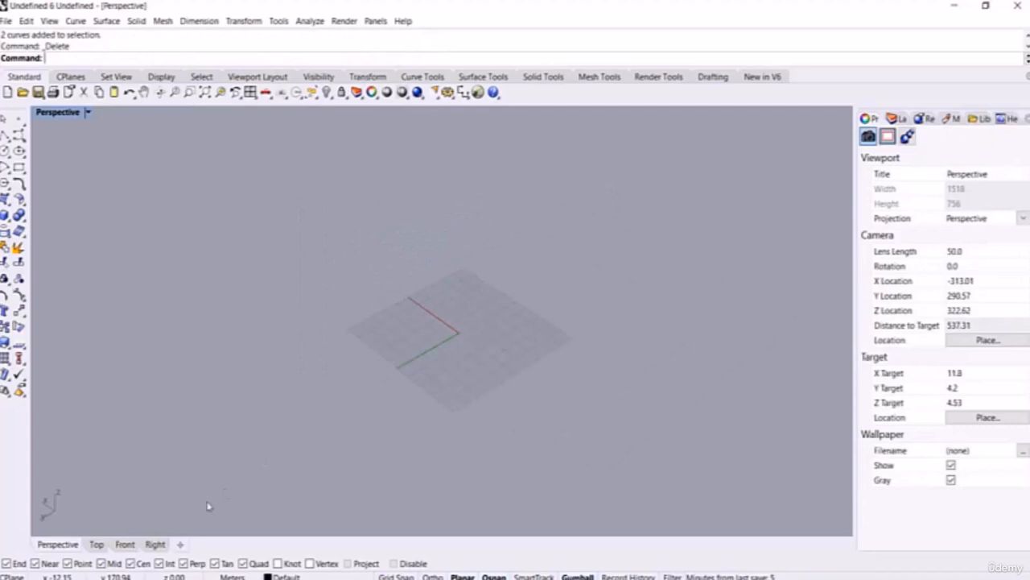
click(97, 545)
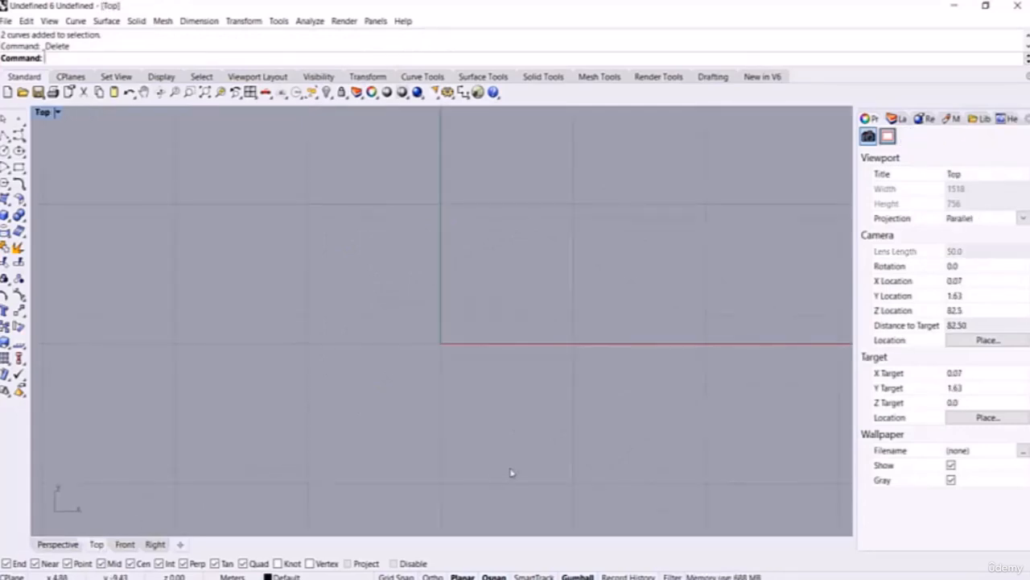
right_drag(491, 349, 164, 359)
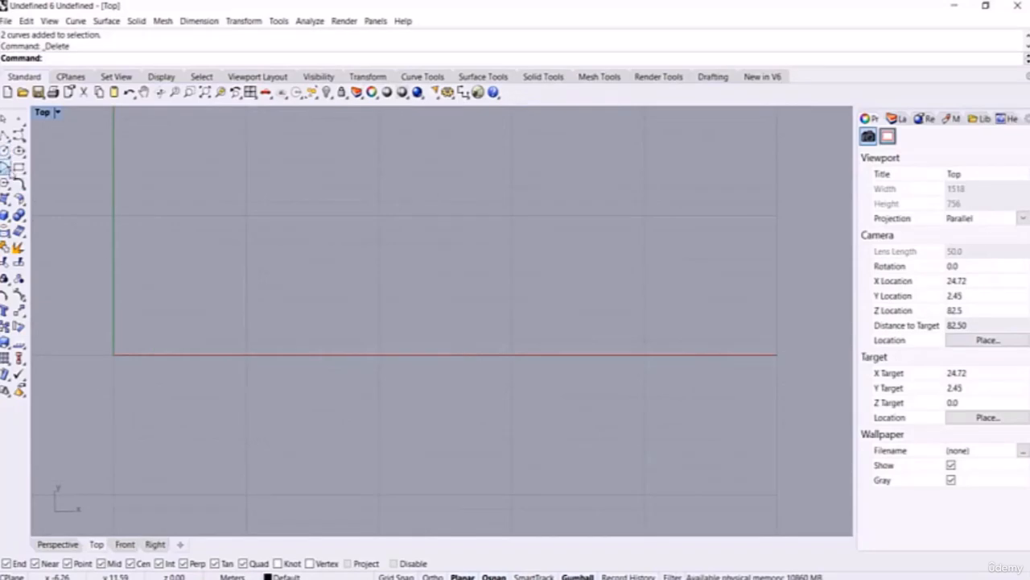
click(7, 168)
right_drag(486, 338, 430, 356)
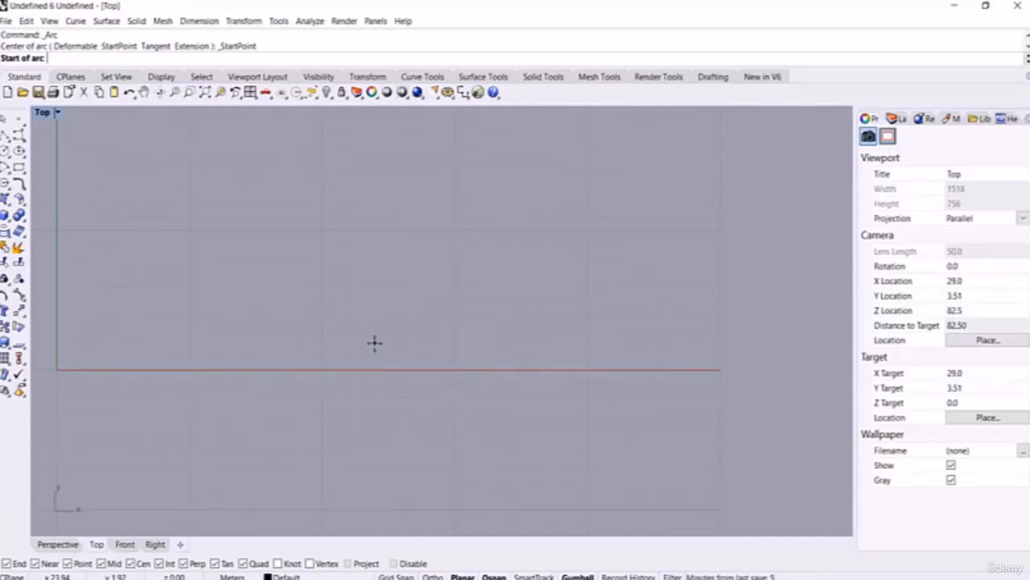
scroll(375, 343, down, 3)
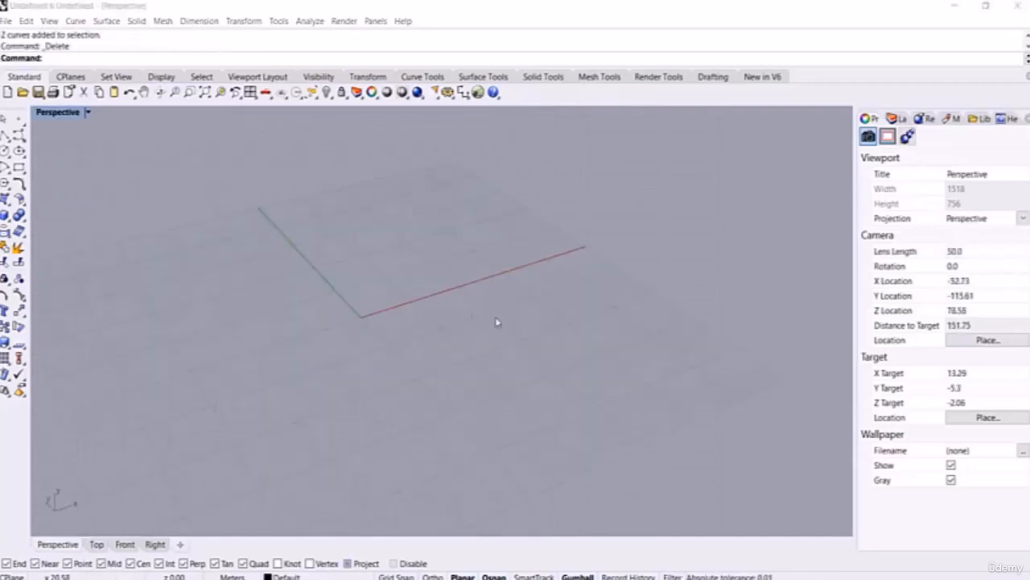
right_drag(496, 322, 199, 482)
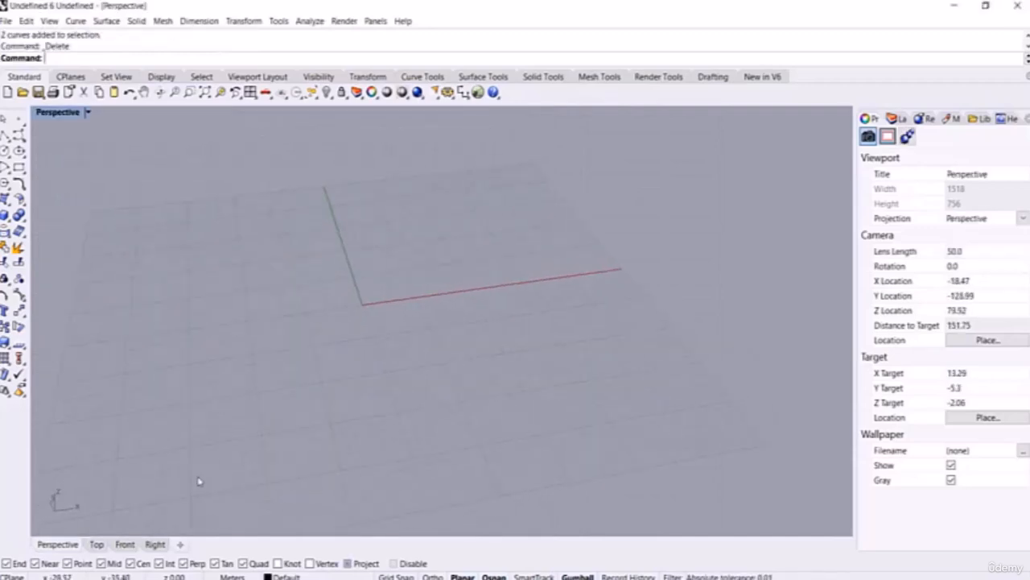
click(124, 544)
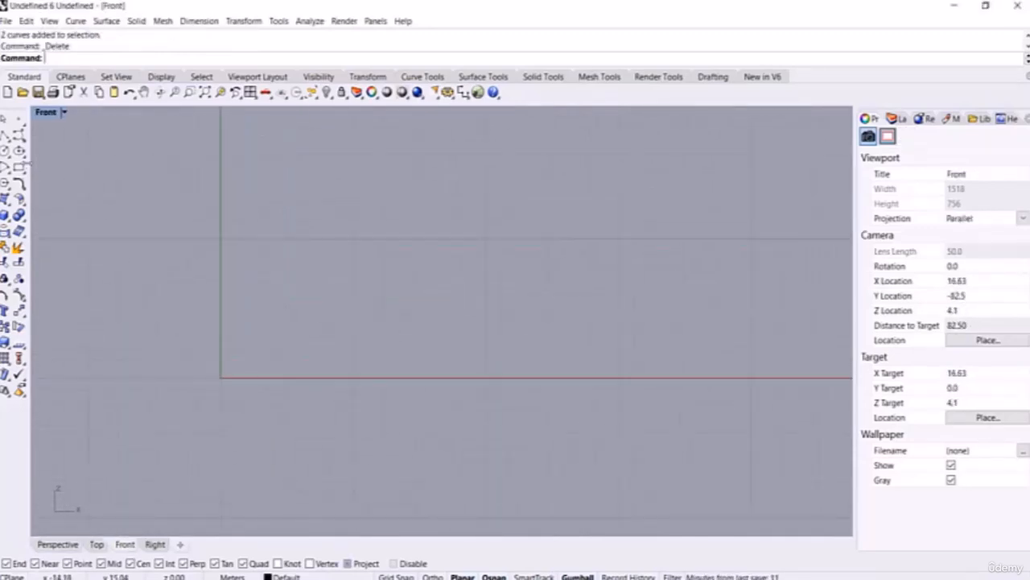
Step: In Front view, draw an upright start-end-point arc from origin 0 to a point along the x-axis
click(7, 167)
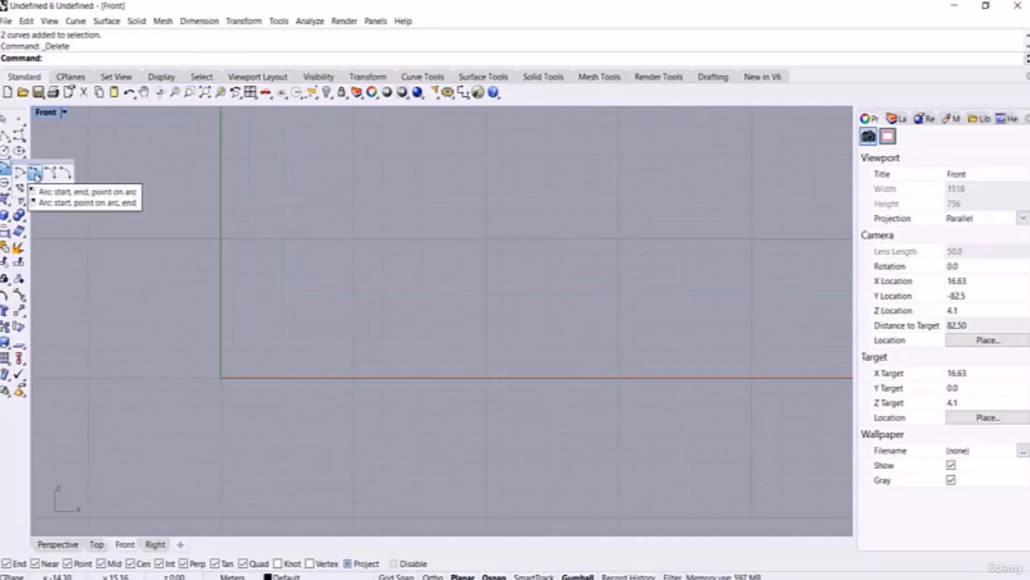
click(36, 176)
text(0)
key(Return)
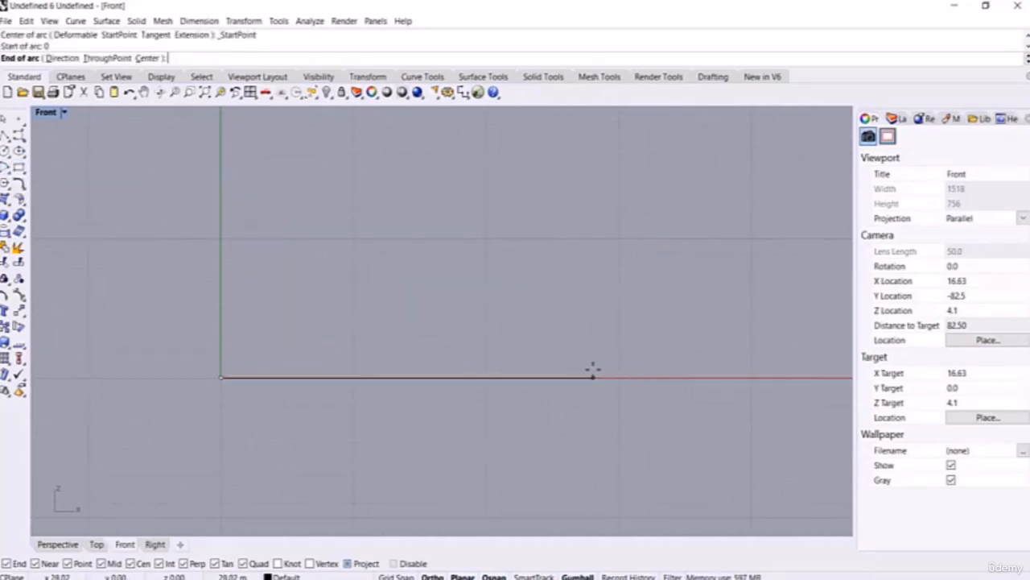
click(592, 377)
click(441, 281)
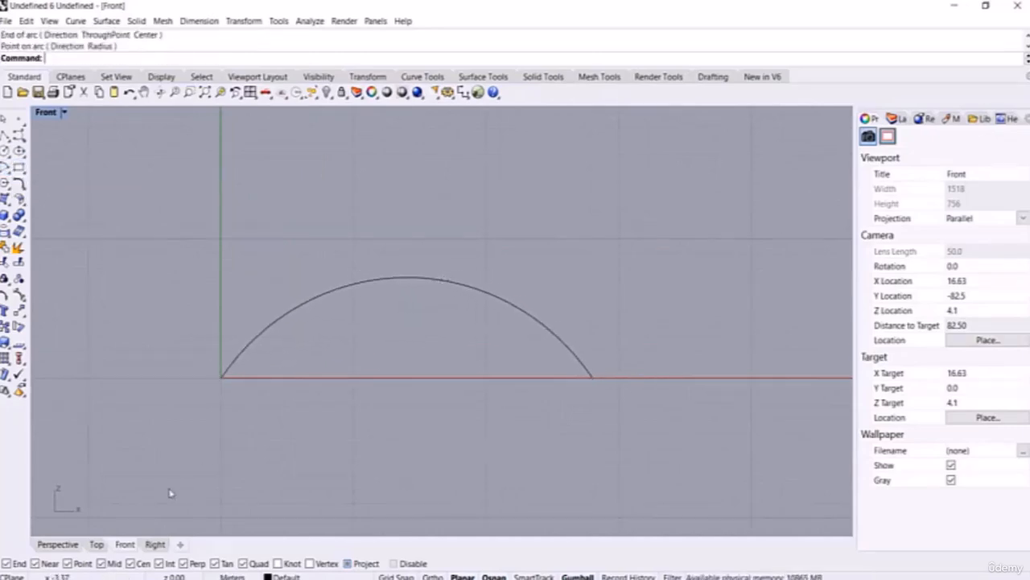
Step: In Perspective, draw a flat second arc snapped to the upright arc's two endpoints, then select it
click(73, 543)
right_drag(395, 326, 368, 387)
key(Return)
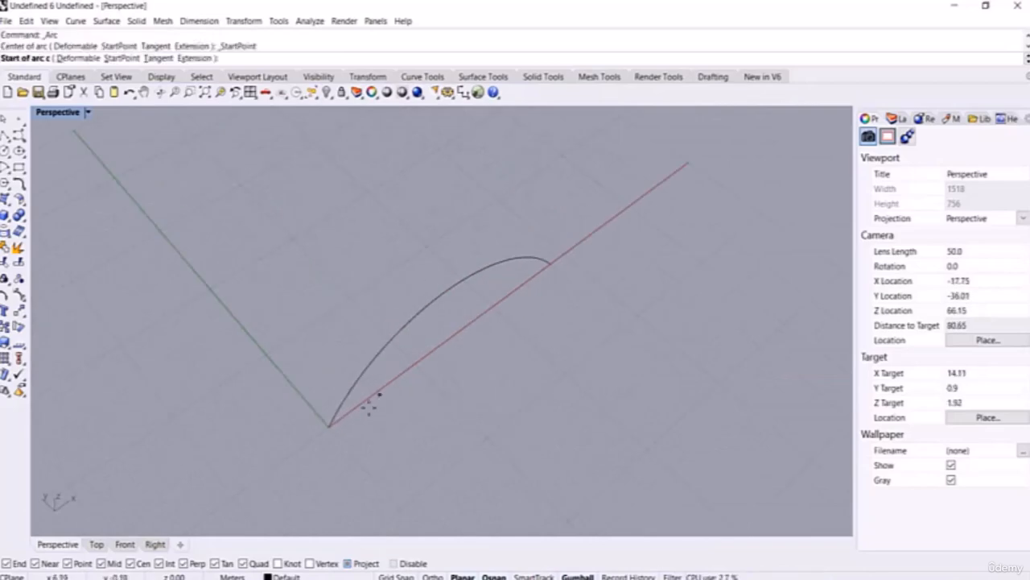
click(328, 427)
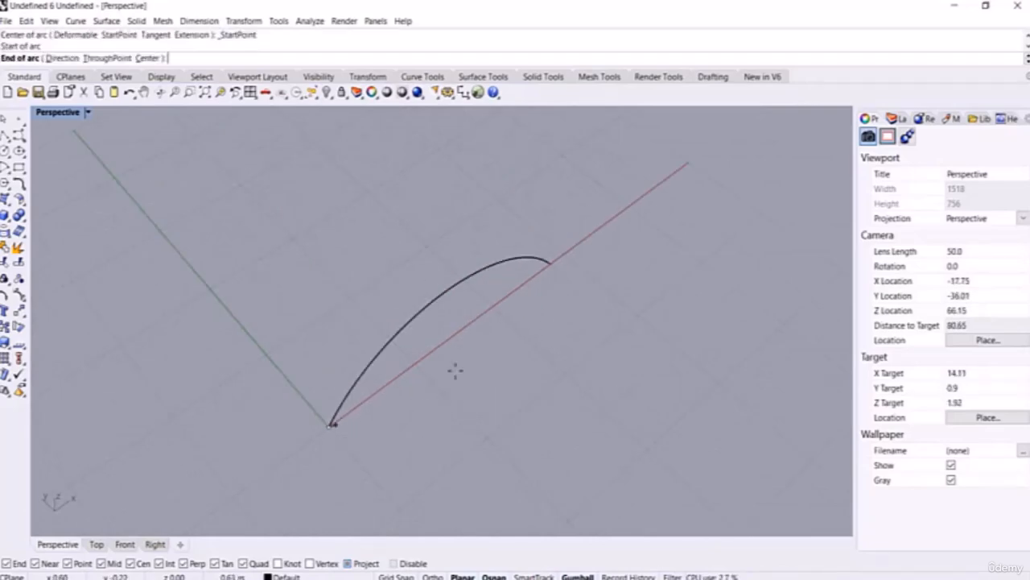
click(549, 261)
scroll(373, 306, up, 3)
scroll(409, 328, up, 6)
click(438, 337)
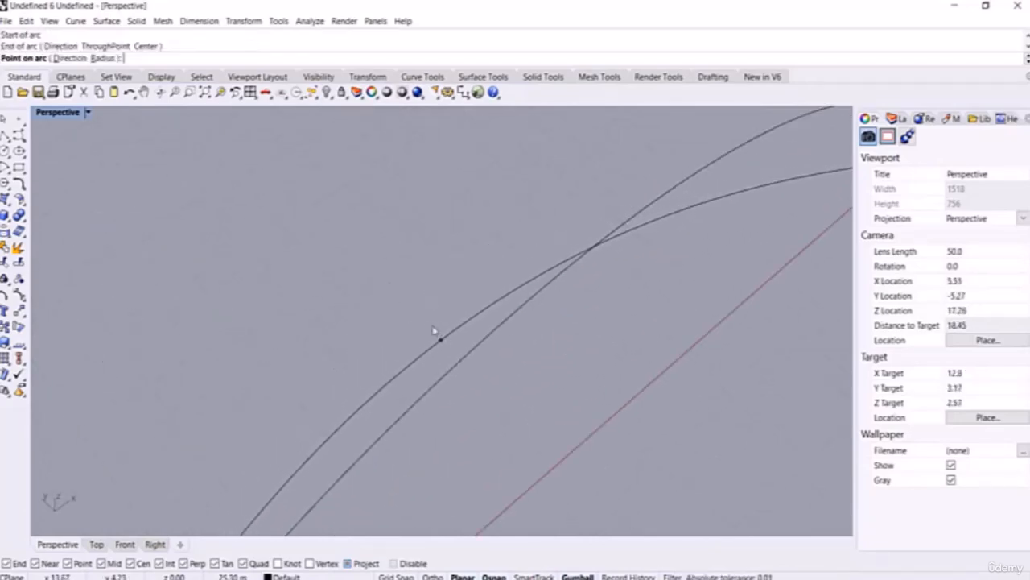
scroll(435, 333, down, 6)
right_drag(436, 332, 511, 282)
click(510, 282)
scroll(512, 282, down, 7)
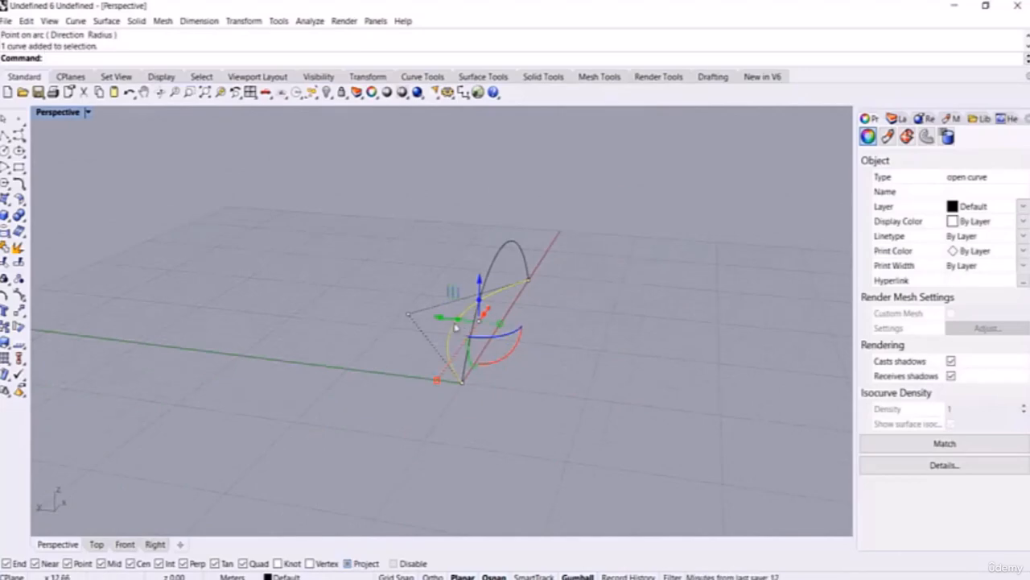
Step: Move the flat arc sideways along Y and rotate it with the gumball
drag(457, 323, 535, 338)
right_drag(533, 352, 557, 330)
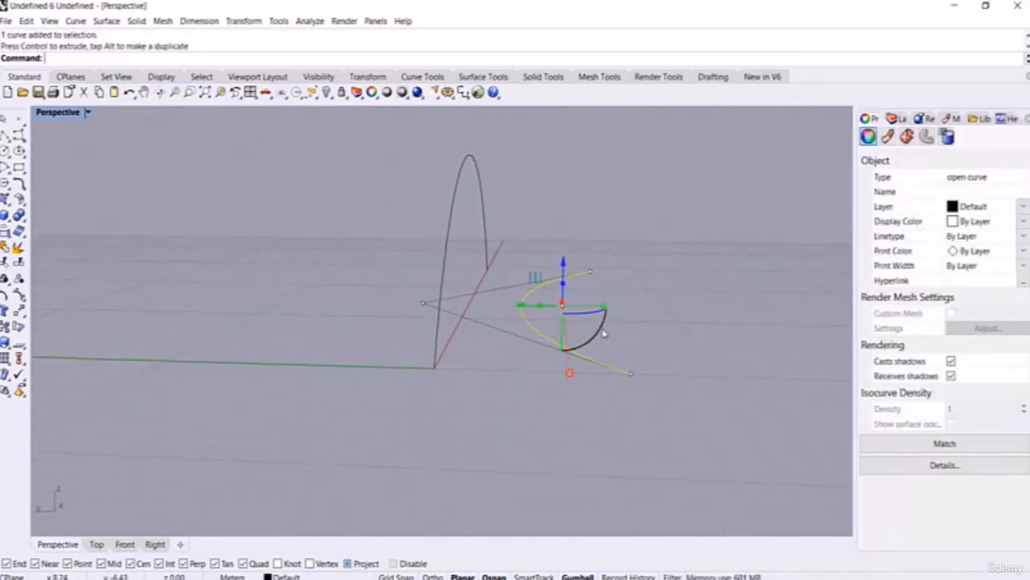
drag(603, 333, 596, 339)
click(323, 477)
right_drag(323, 477, 425, 478)
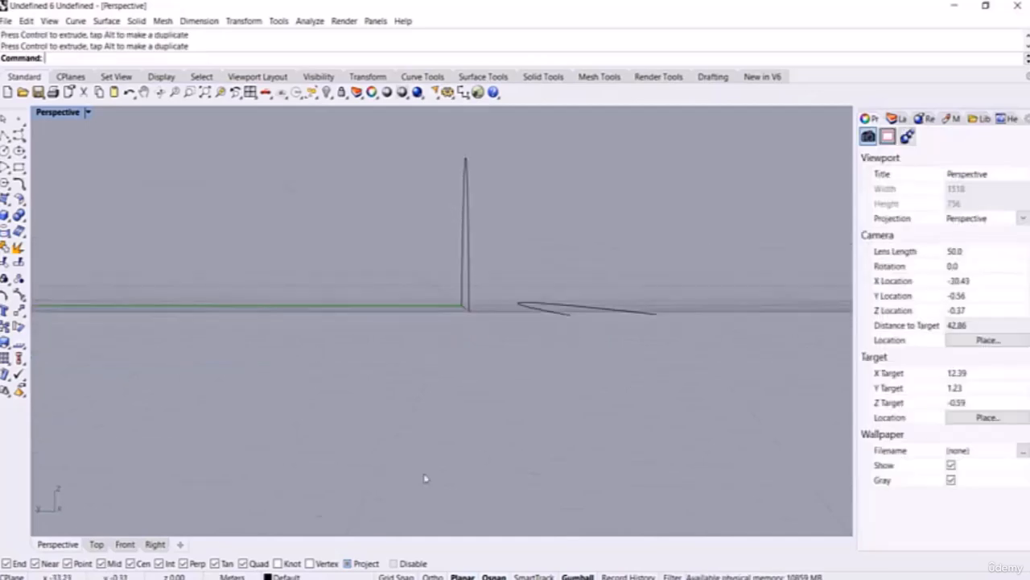
Step: In the Right view, raise the second arc upward
click(156, 545)
click(369, 375)
drag(338, 347, 333, 315)
click(233, 433)
click(66, 544)
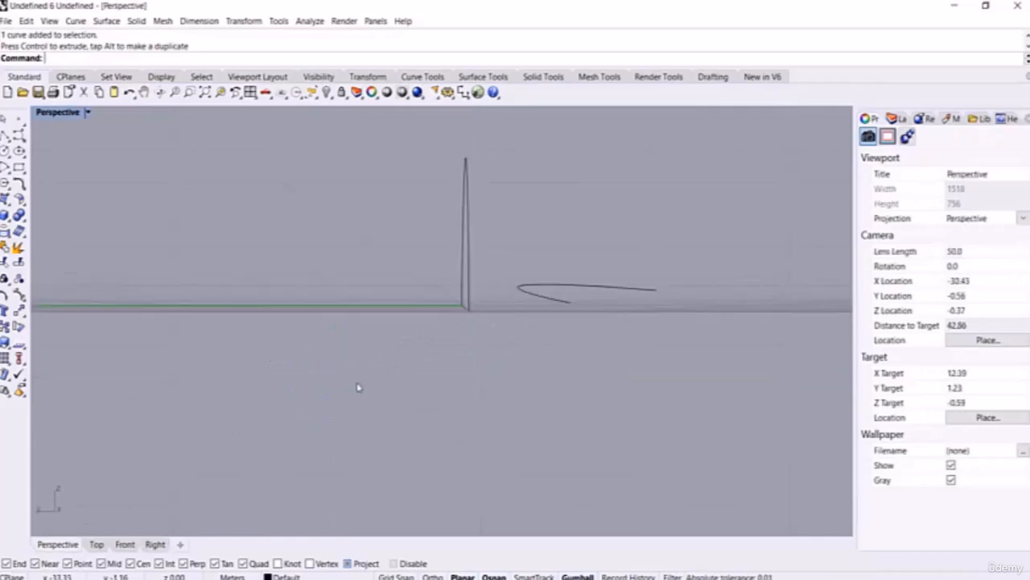
right_drag(358, 387, 378, 381)
Step: Back in Perspective, shift the second arc further sideways along Y
click(595, 324)
drag(524, 291, 557, 295)
click(614, 184)
scroll(516, 314, down, 4)
right_drag(515, 309, 468, 338)
scroll(526, 297, up, 2)
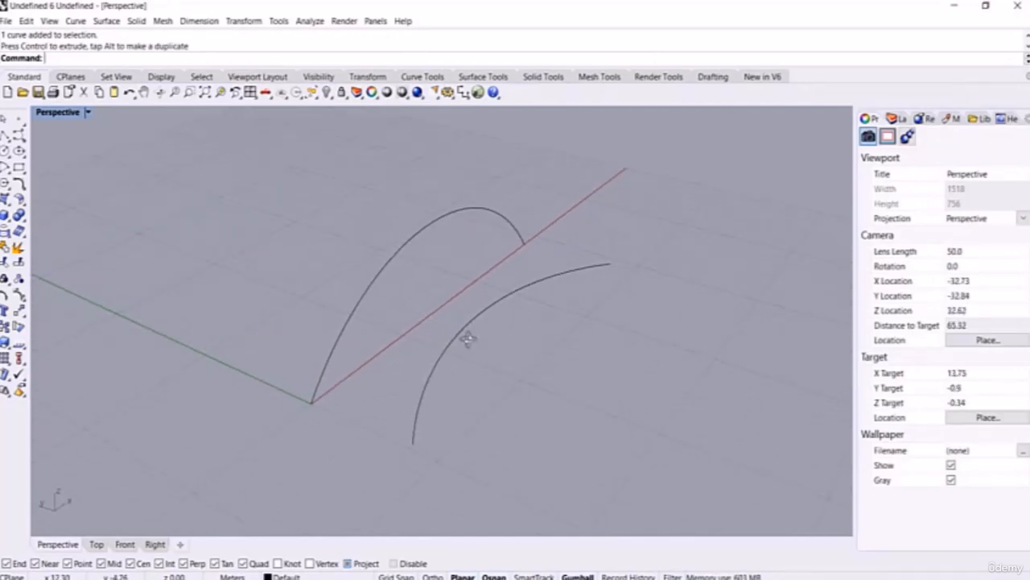
Step: Start TweenCurves from the offset arc to the upright arc and preview the tweens
text(TweenCurves)
key(Return)
click(413, 435)
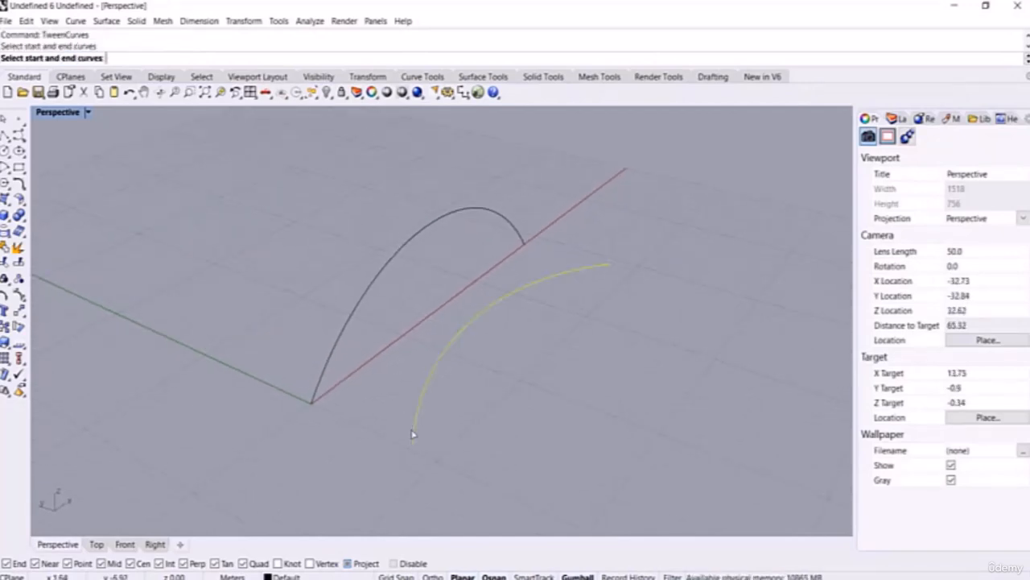
click(319, 389)
scroll(255, 297, down, 2)
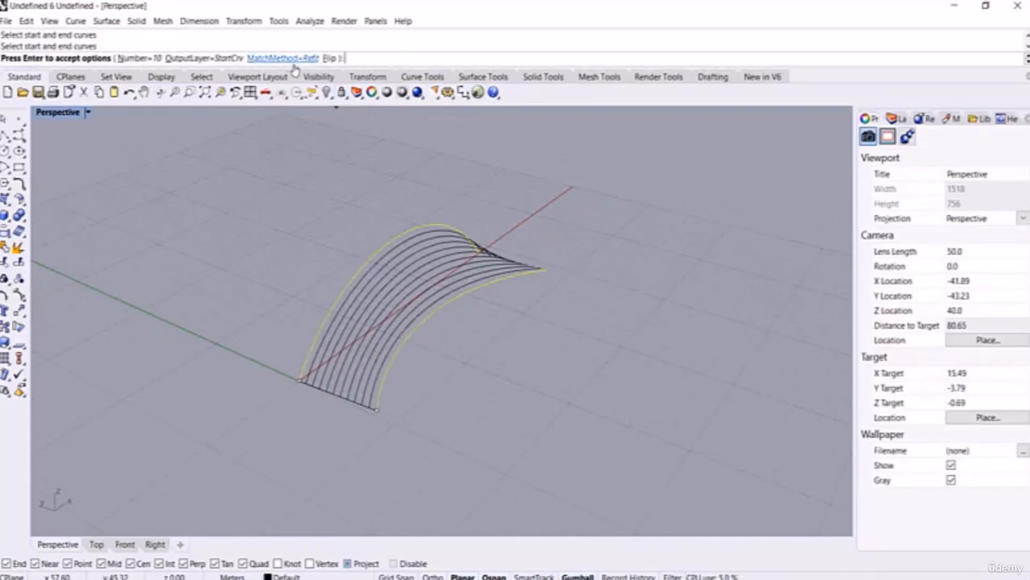
scroll(618, 291, up, 2)
right_drag(617, 291, 546, 233)
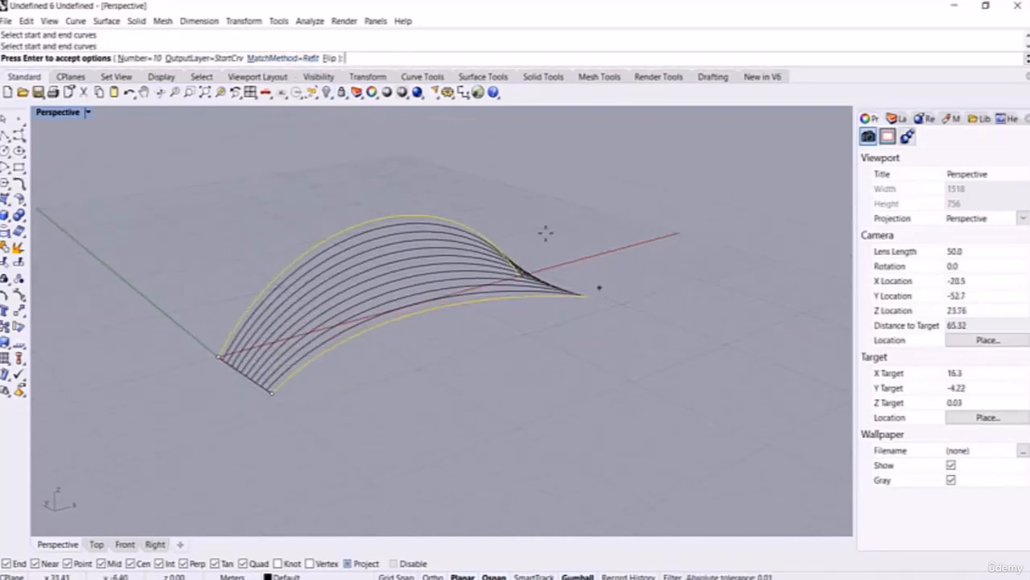
Step: Try MatchMethod None, then switch to Refit and accept the ten tween curves
click(314, 58)
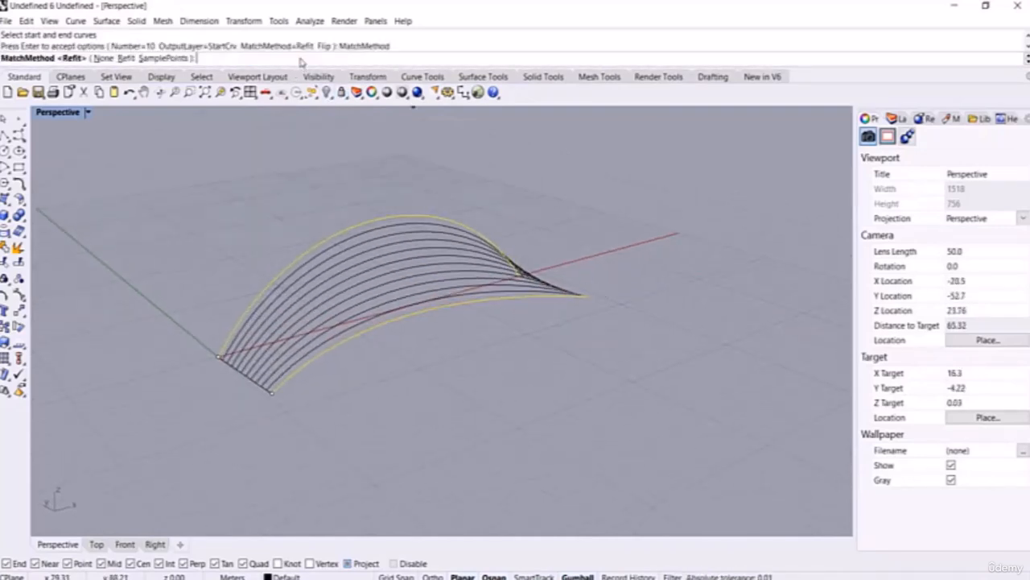
click(104, 64)
right_drag(424, 345, 538, 353)
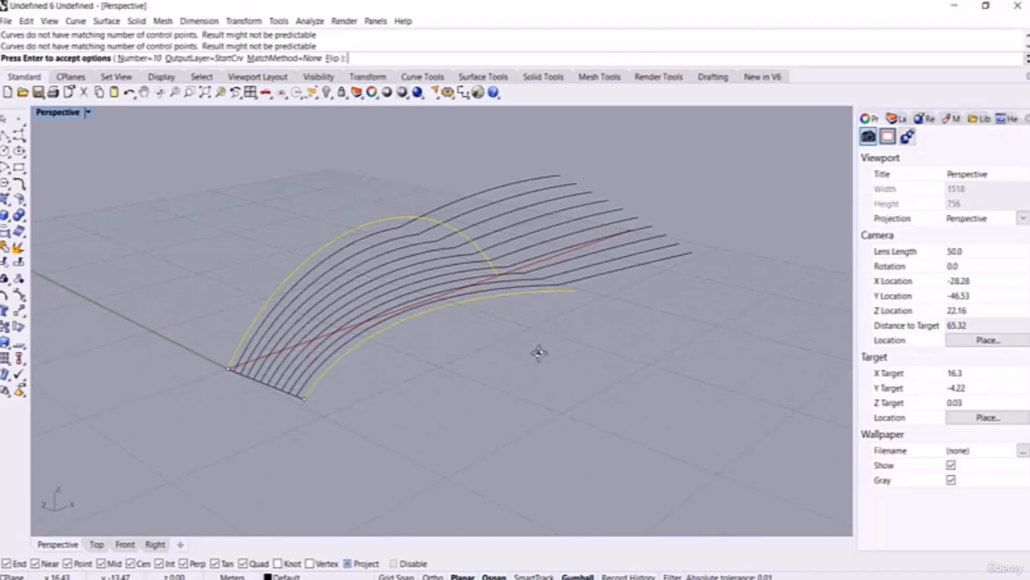
click(272, 58)
click(127, 58)
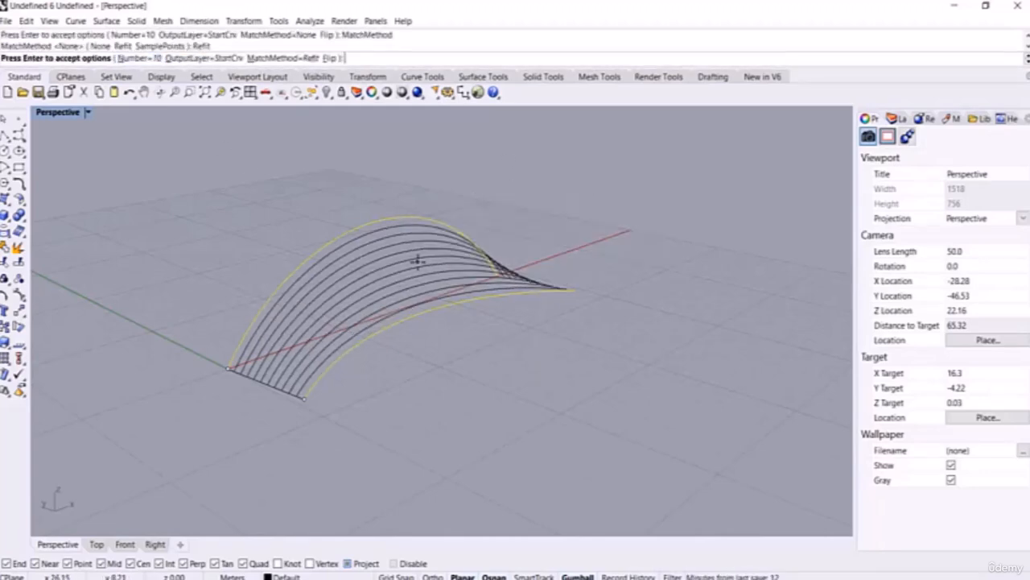
key(Return)
Step: Select a few tween curves and the top arc to inspect them, then undo the tweens with Ctrl+Z
click(398, 267)
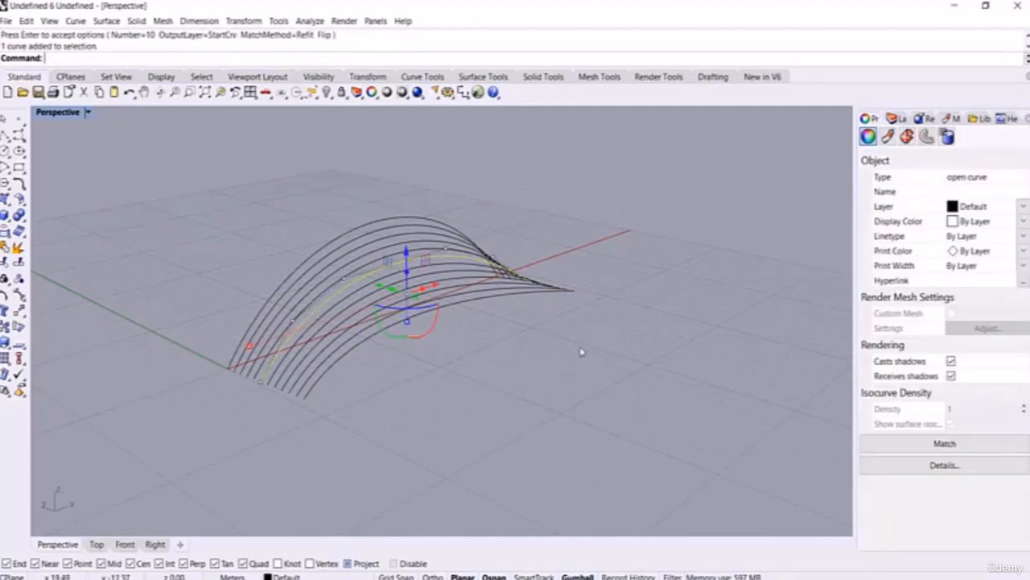
right_drag(582, 349, 493, 379)
click(440, 210)
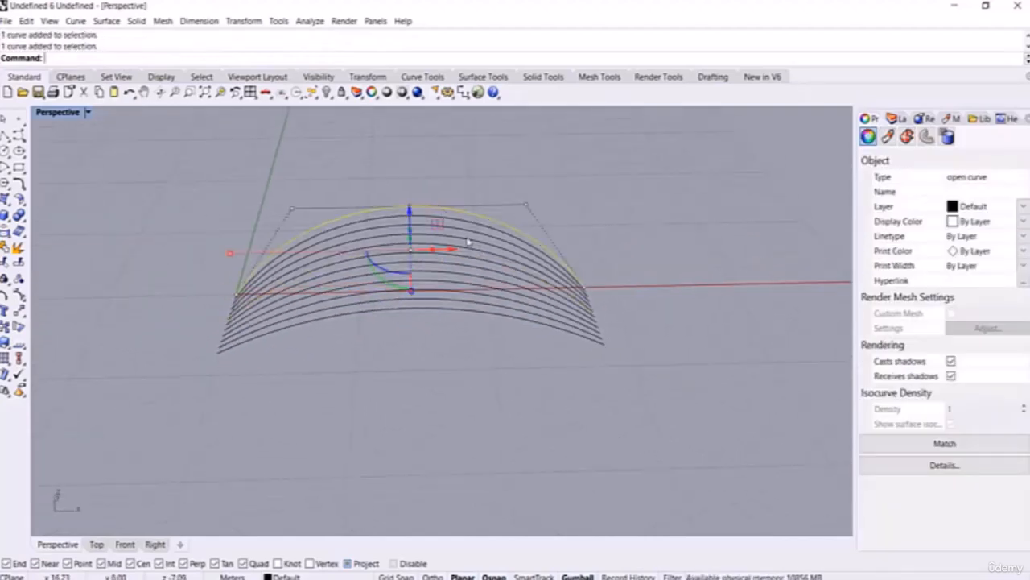
key(Escape)
click(595, 290)
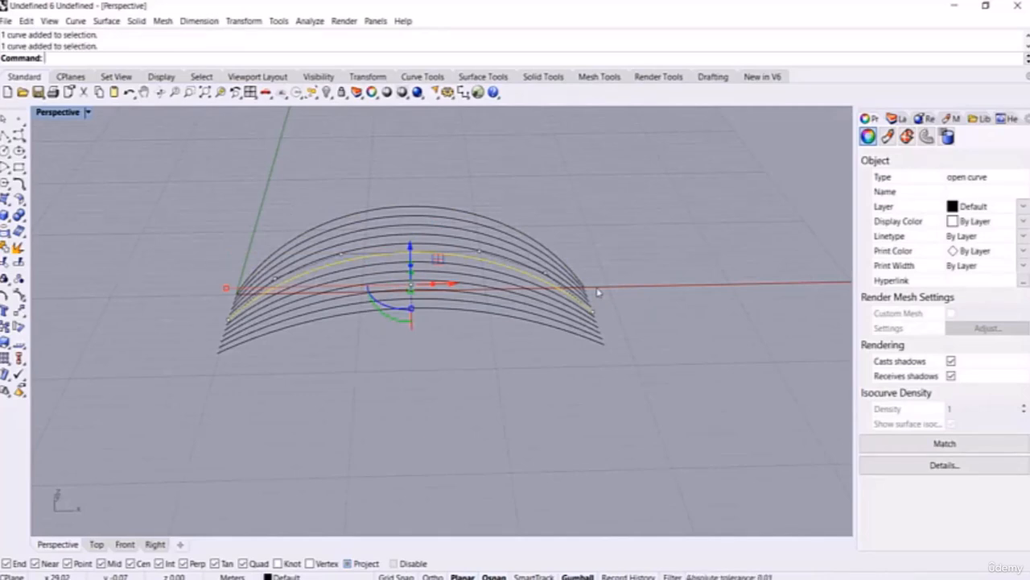
right_drag(527, 319, 593, 315)
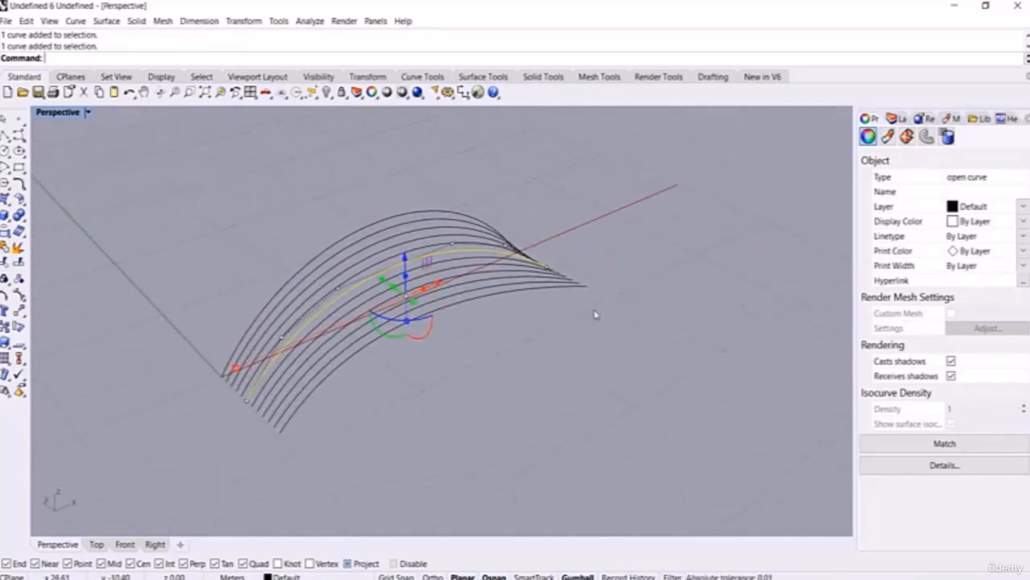
key(ctrl+z)
Step: Start TweenCurves between the lower and upper arcs using SamplePoints matching
text(weenCurves)
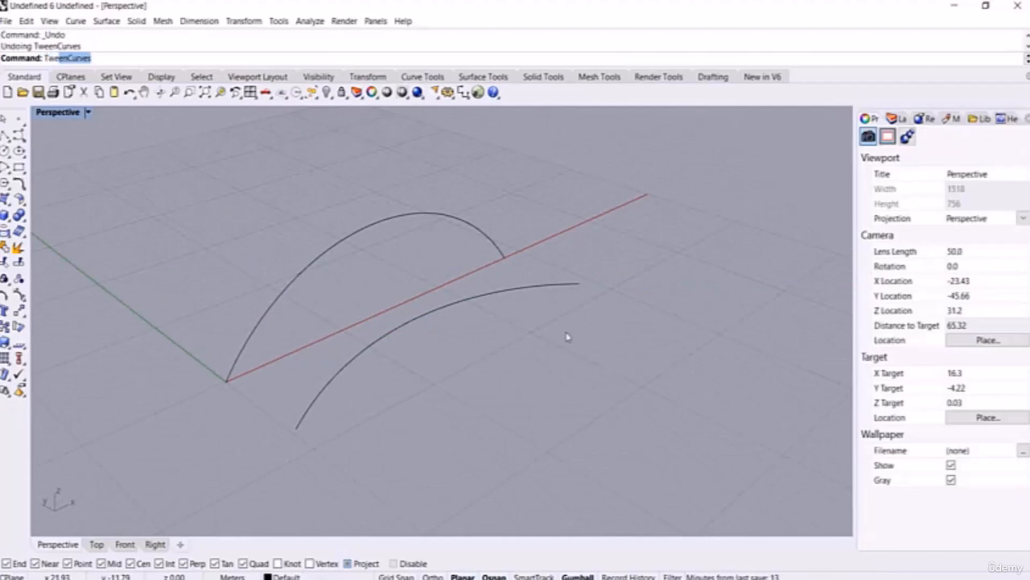
key(Return)
click(298, 433)
click(231, 368)
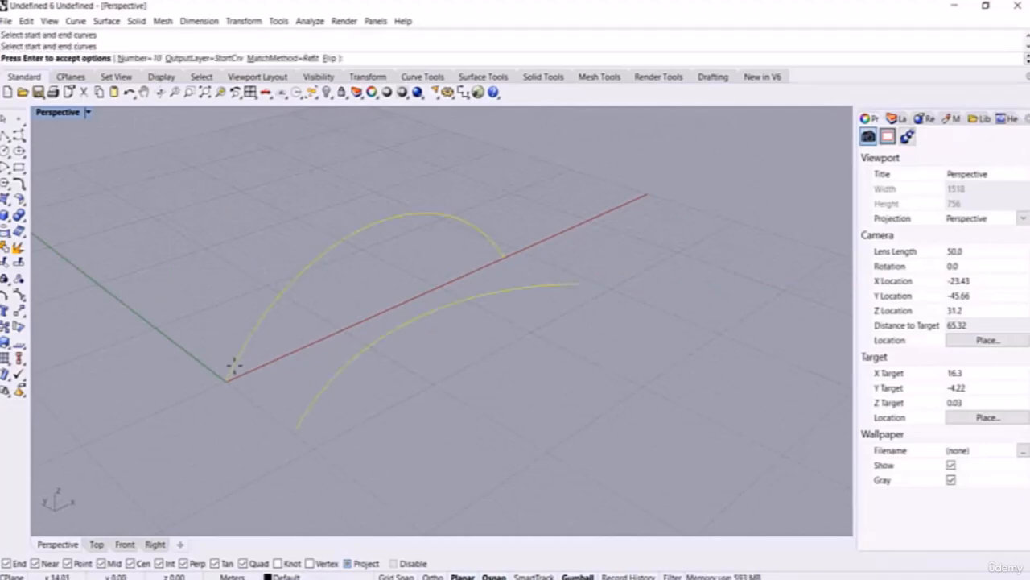
click(283, 59)
click(171, 58)
right_drag(610, 301, 636, 300)
Step: Try sample numbers 3 and 1, then settle on a SampleNumber of 2
click(402, 58)
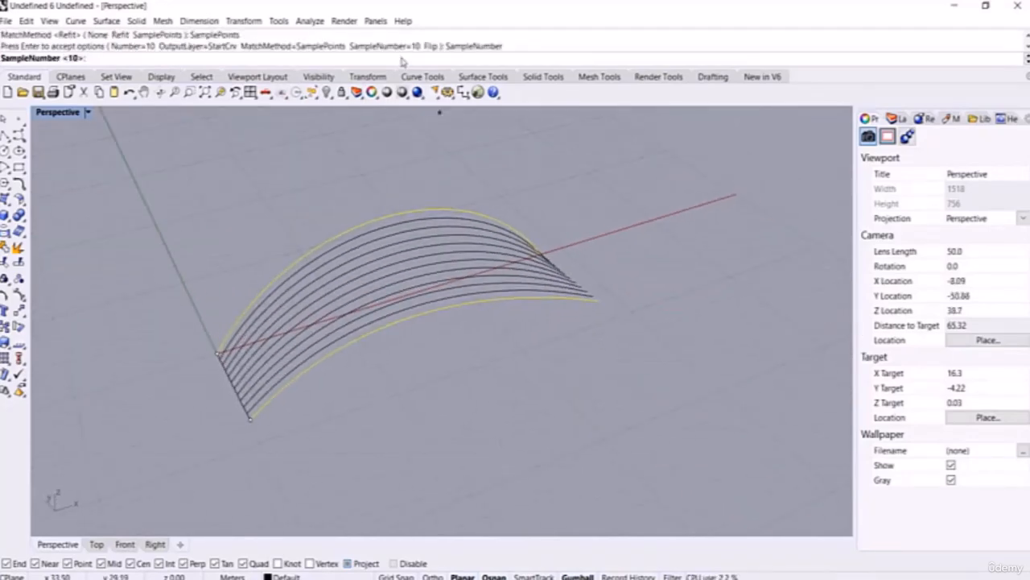
text(3)
key(Return)
click(402, 59)
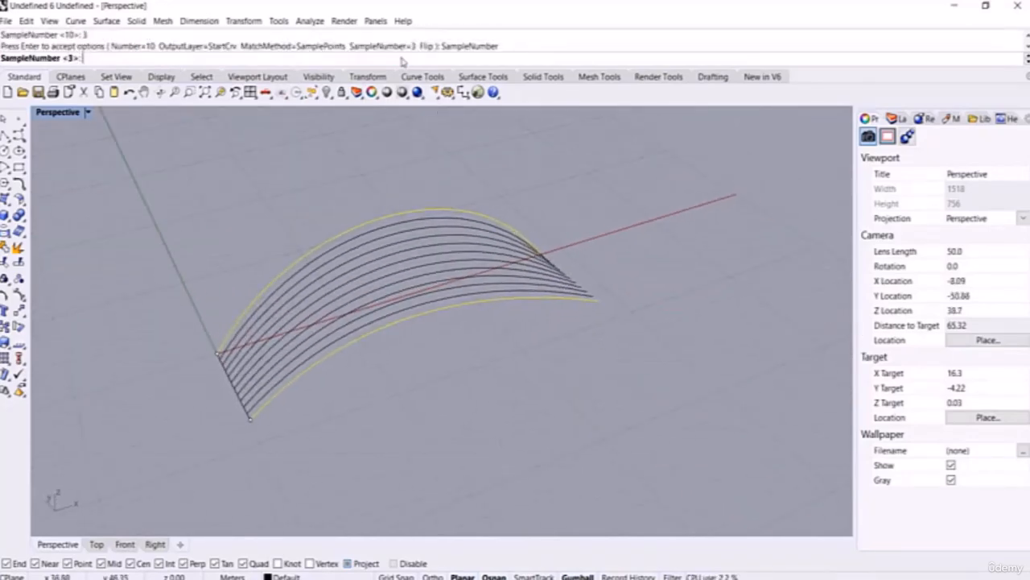
text(1)
key(Return)
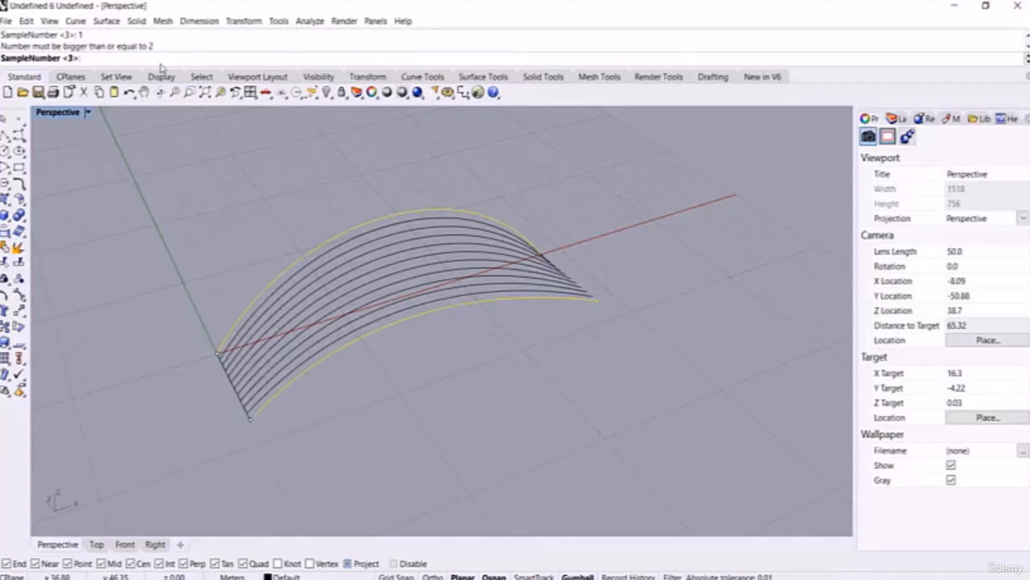
key(Return)
Step: Check the SamplePoints tween preview from a low angle and in the Front view
right_drag(285, 230, 495, 348)
click(125, 544)
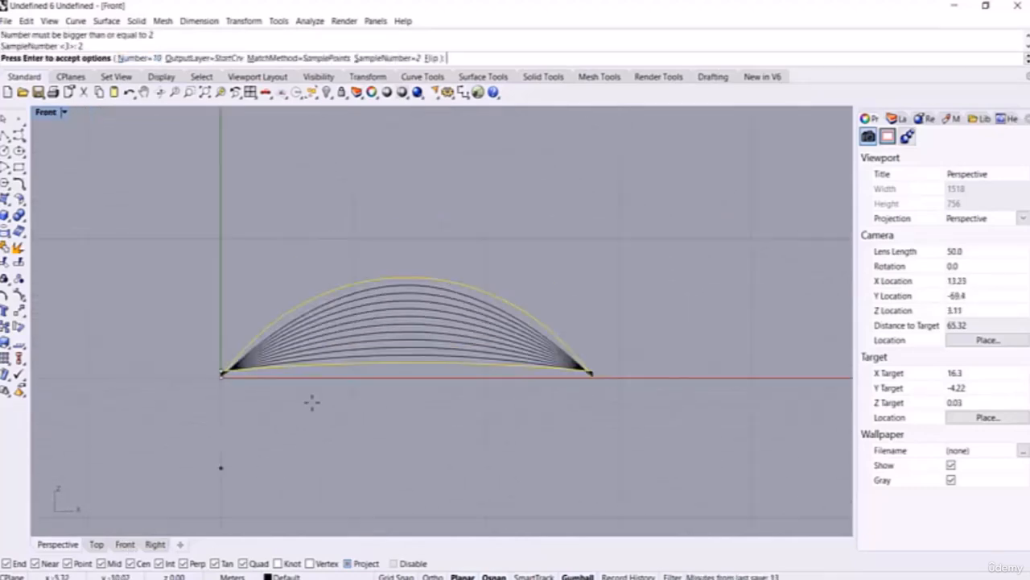
click(58, 544)
right_drag(349, 362, 384, 387)
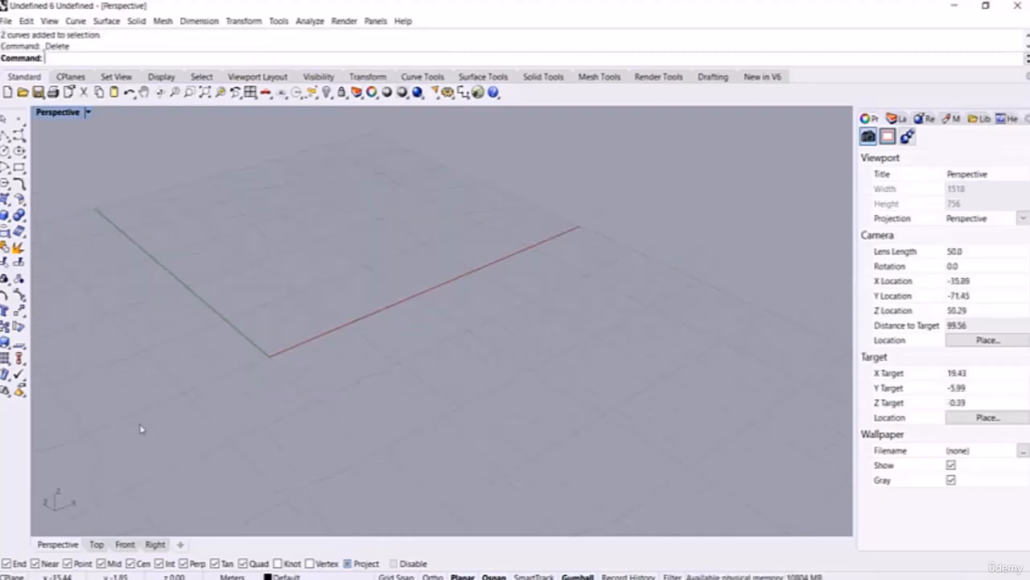
Step: Draw a large corner-to-corner rectangle on the ground grid
scroll(423, 372, down, 8)
scroll(422, 371, up, 9)
scroll(317, 281, down, 4)
right_drag(359, 331, 310, 382)
click(17, 167)
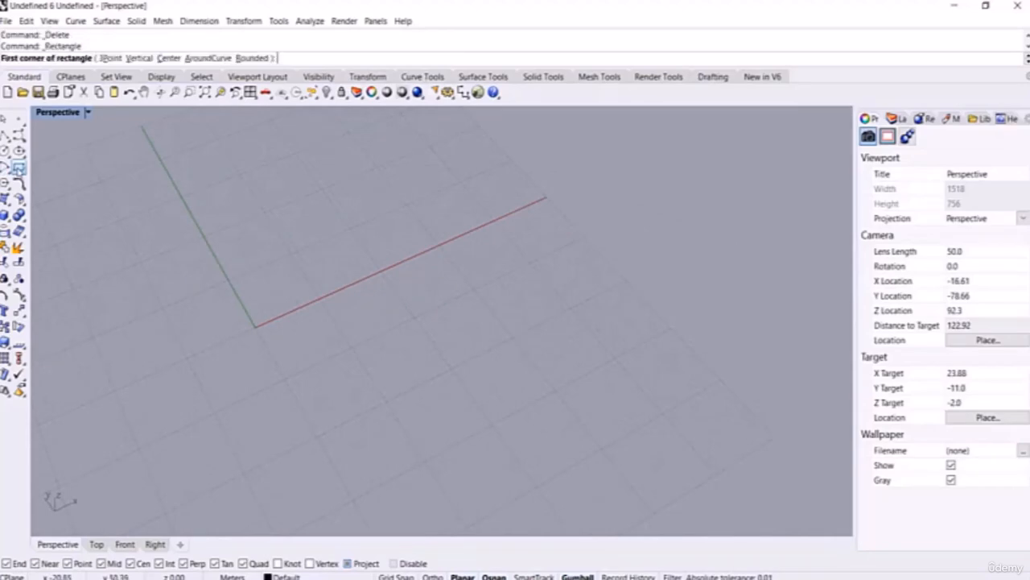
scroll(386, 339, up, 2)
click(395, 309)
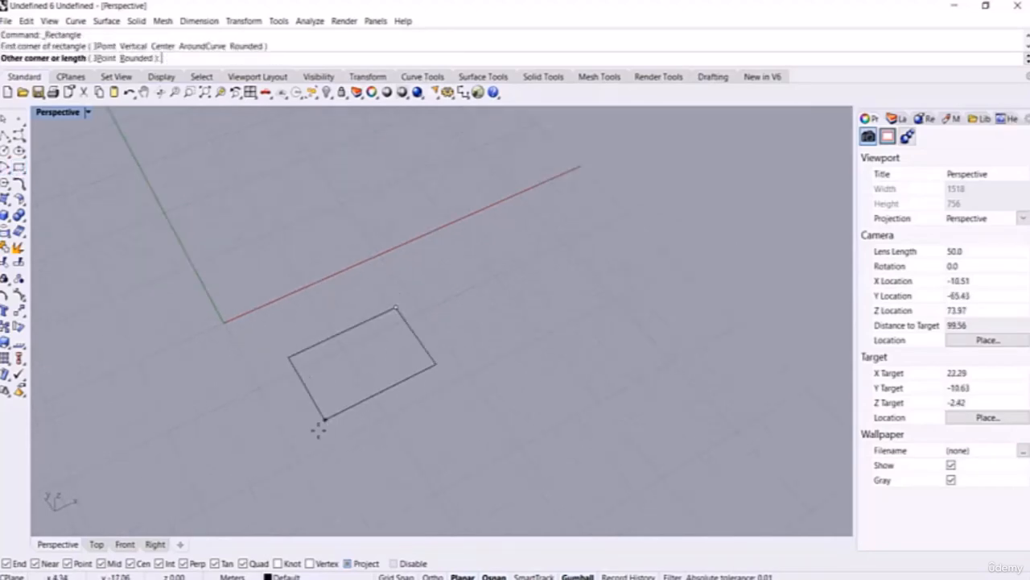
click(292, 492)
Step: Draw a narrow slot-shaped rectangle inside the large one
scroll(421, 362, down, 6)
scroll(412, 377, up, 4)
mouse_move(412, 377)
right_down()
mouse_move(437, 369)
mouse_move(423, 368)
right_up()
right_click(414, 370)
scroll(408, 371, up, 6)
click(406, 326)
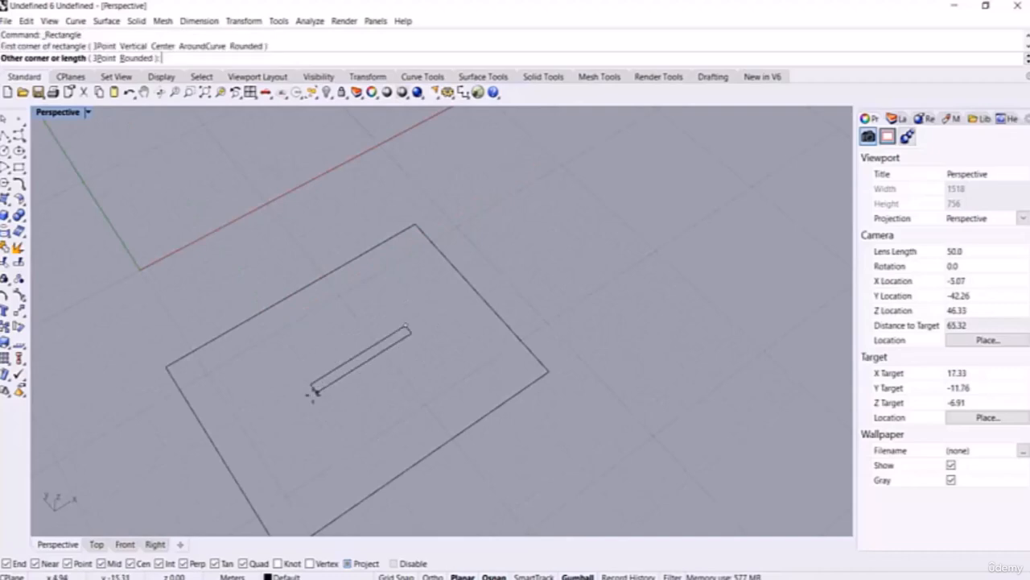
click(290, 410)
Step: Raise the narrow rectangle above the large one with the gumball Z arrow
scroll(425, 356, down, 6)
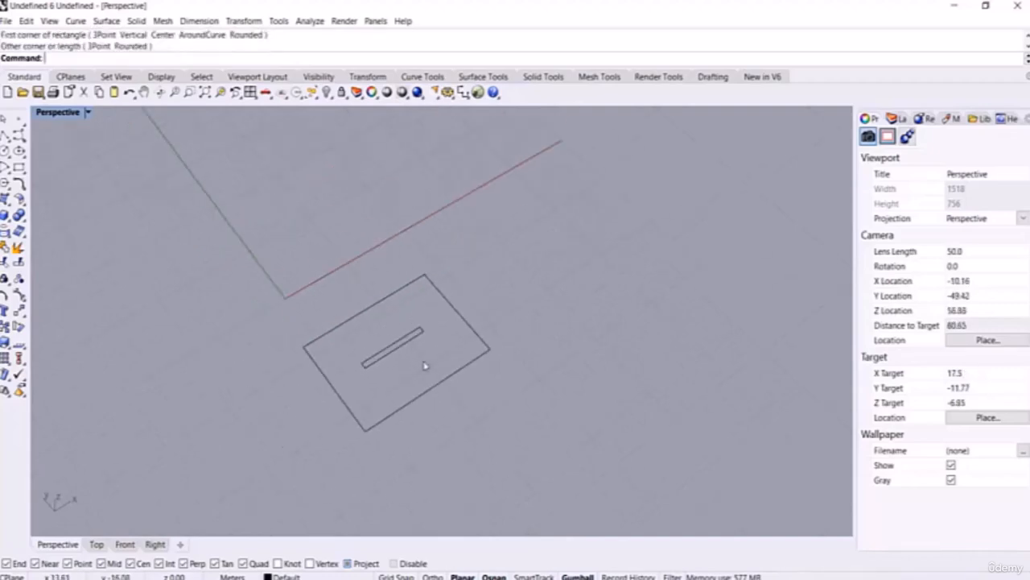
right_drag(423, 363, 421, 352)
click(408, 328)
right_drag(454, 388, 427, 280)
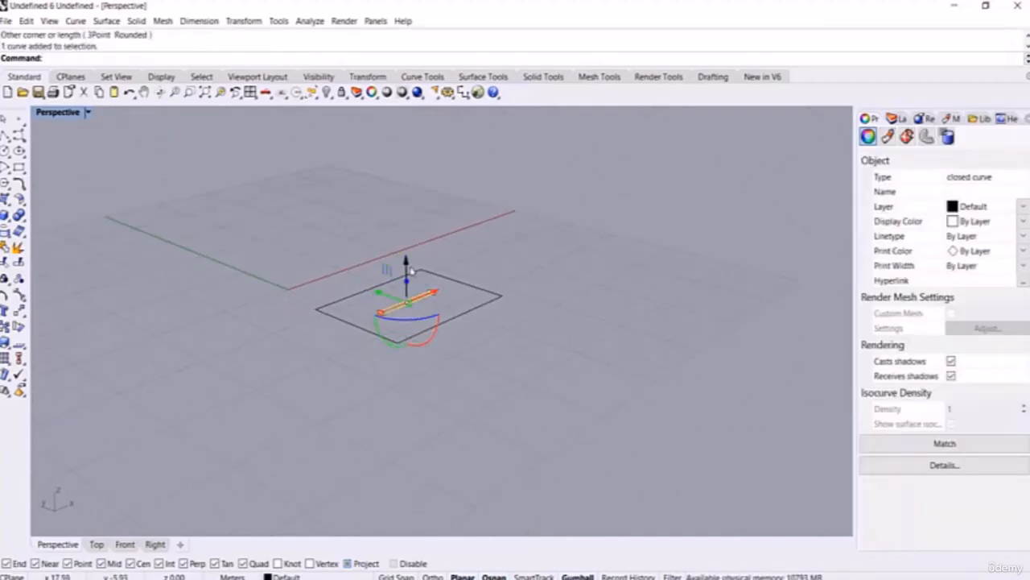
drag(408, 265, 409, 179)
scroll(420, 171, up, 4)
right_drag(421, 171, 467, 220)
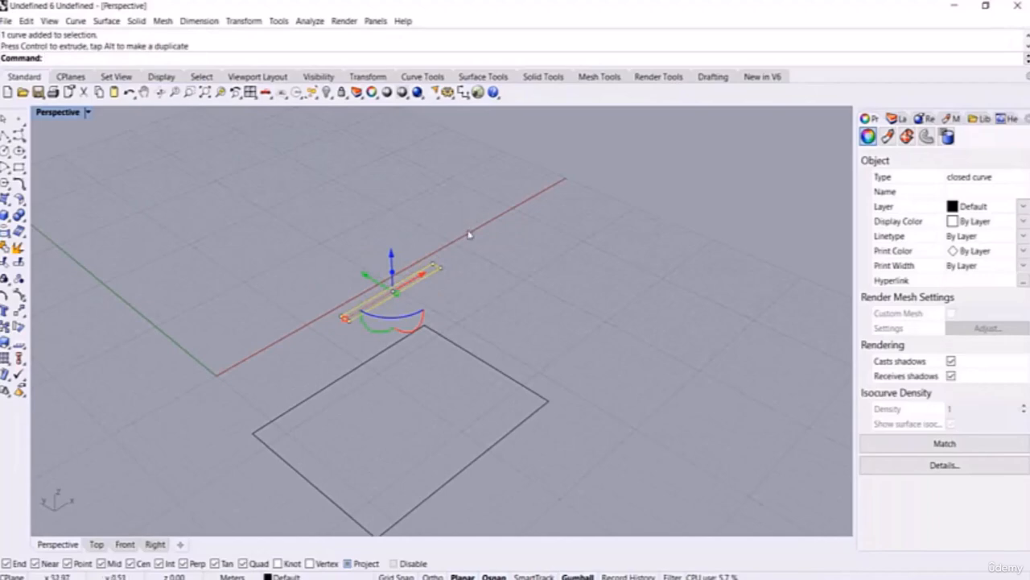
click(469, 236)
scroll(469, 279, down, 4)
right_drag(465, 278, 462, 268)
text(TweenCurves)
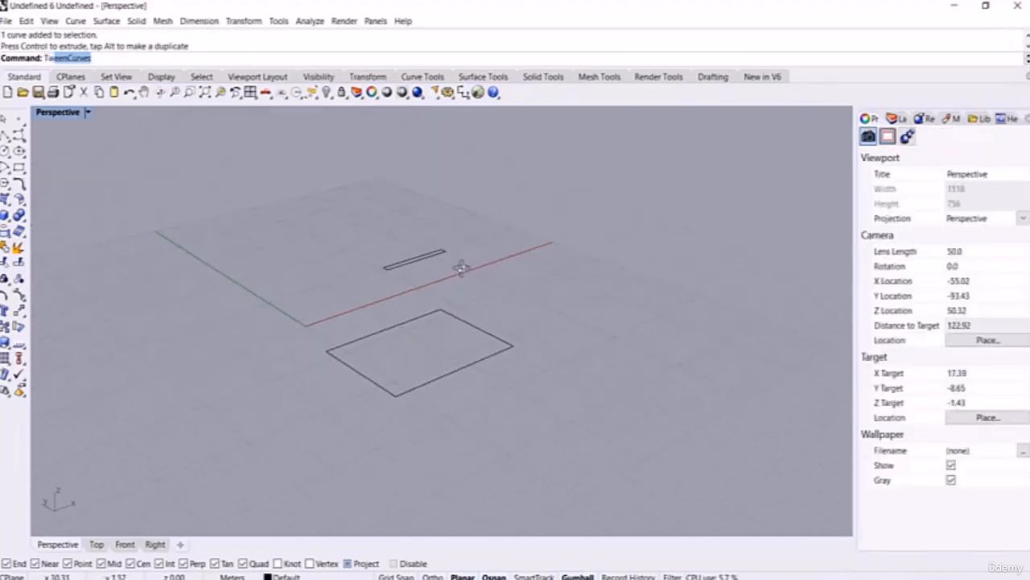
key(Return)
click(415, 396)
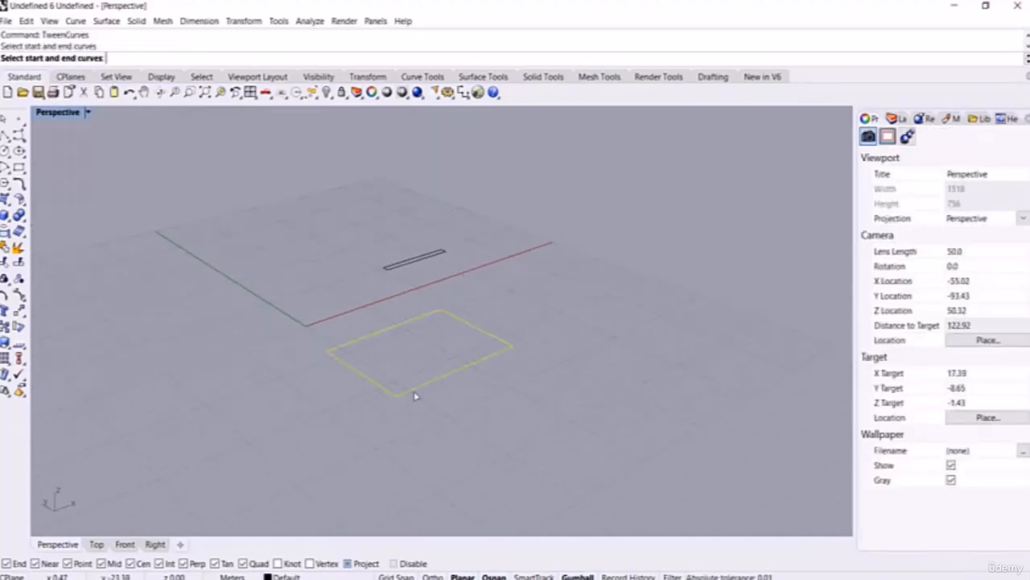
click(405, 274)
right_drag(564, 327, 561, 350)
click(139, 58)
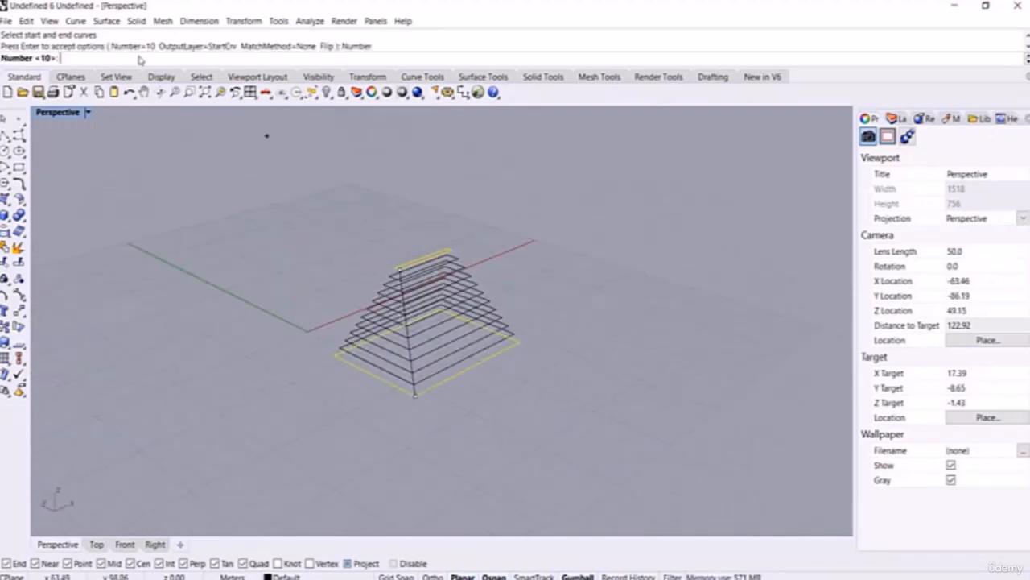
key(Return)
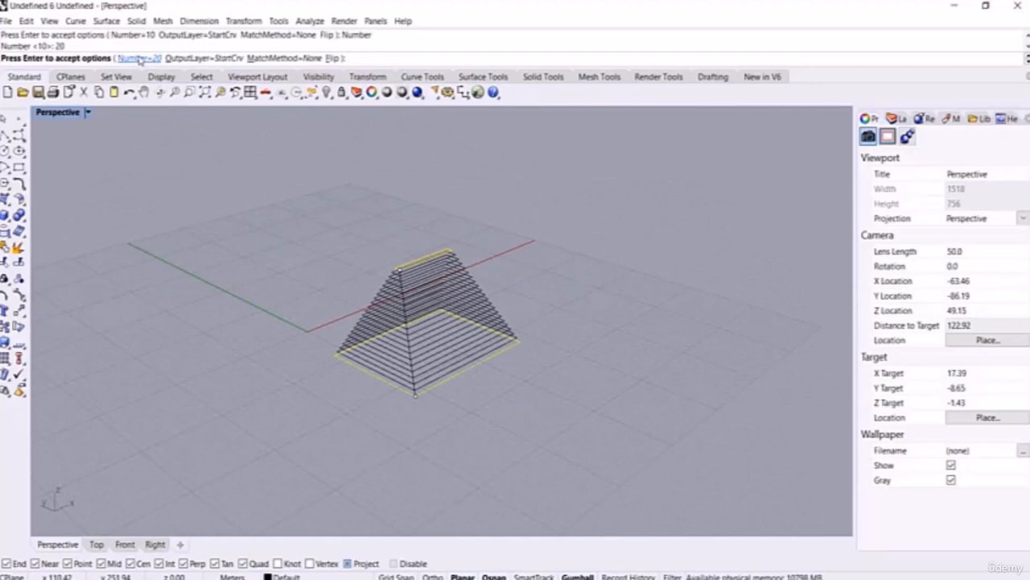
right_click(472, 279)
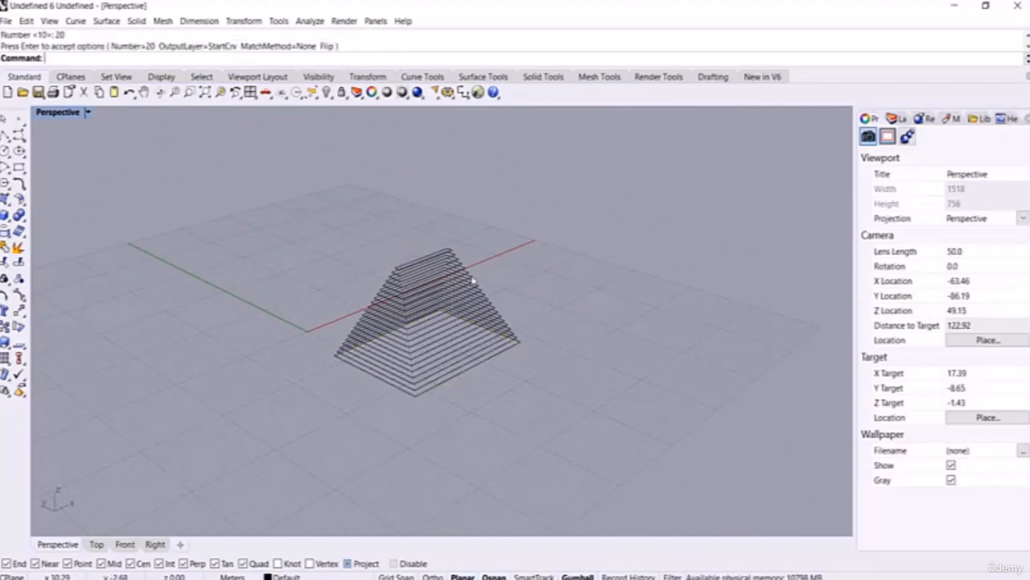
right_drag(471, 278, 555, 304)
key(ctrl+z)
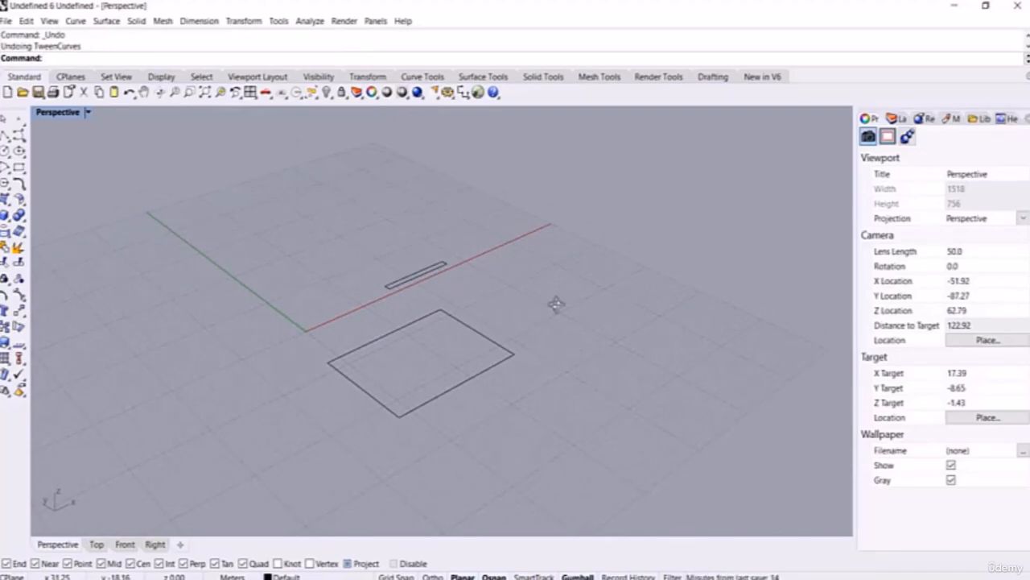
Step: Draw the first wavy freeform curve through five points
scroll(274, 278, down, 2)
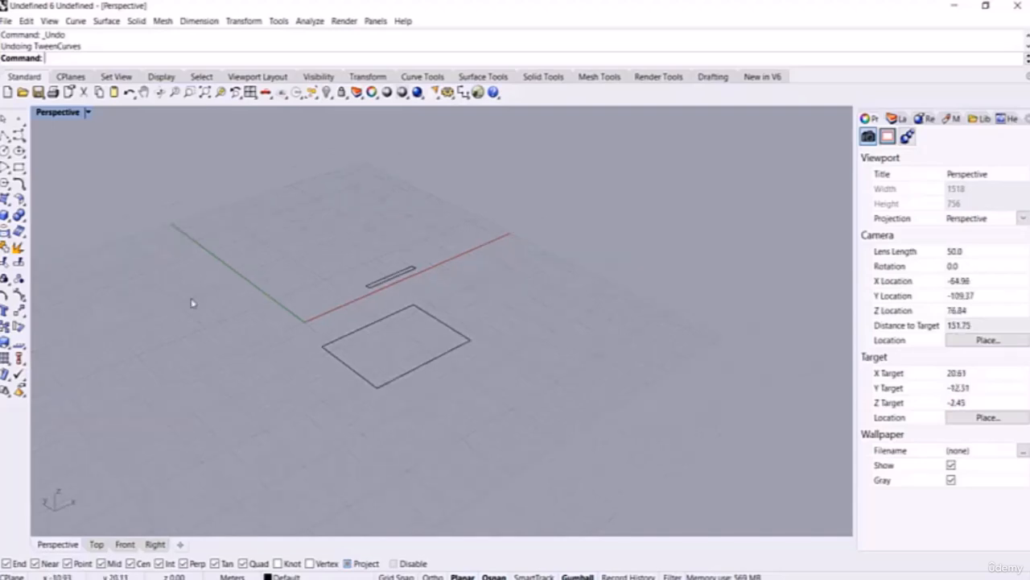
middle_click(193, 304)
click(198, 301)
click(145, 332)
click(178, 295)
click(274, 278)
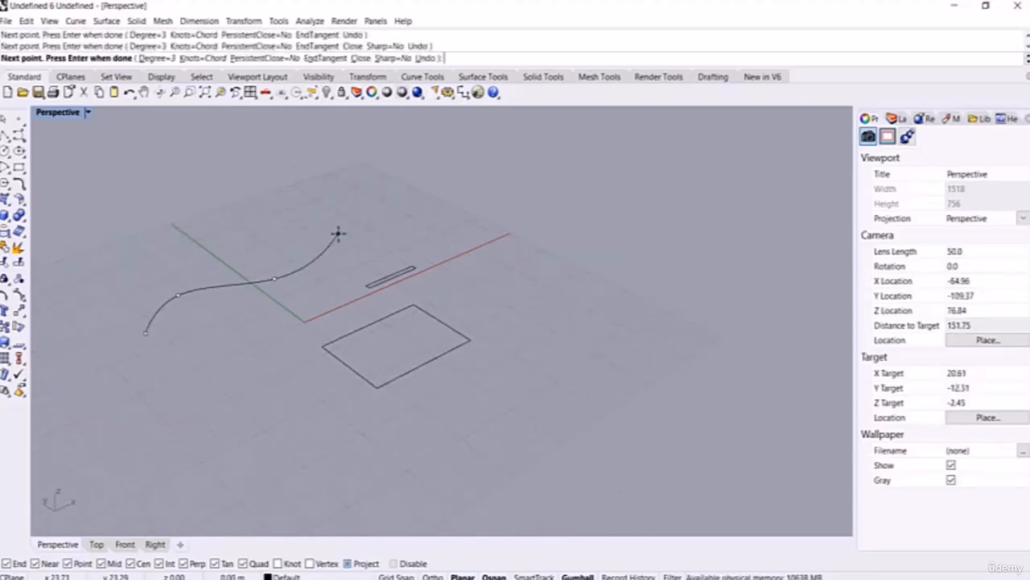
click(338, 233)
right_click(338, 233)
Step: Draw a second wavy curve crossing the first one
right_click(346, 238)
click(358, 243)
click(278, 239)
click(204, 303)
click(108, 304)
right_click(109, 304)
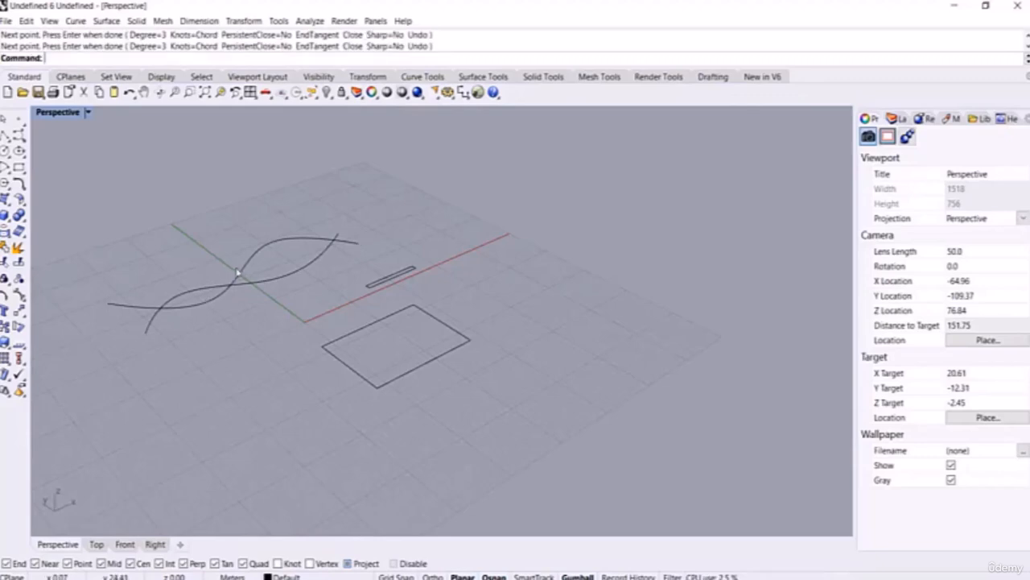
Step: Lift the second curve upward and to the left of the first with the gumball
click(238, 272)
scroll(278, 341, down, 4)
right_drag(279, 340, 315, 316)
drag(231, 280, 173, 237)
click(161, 247)
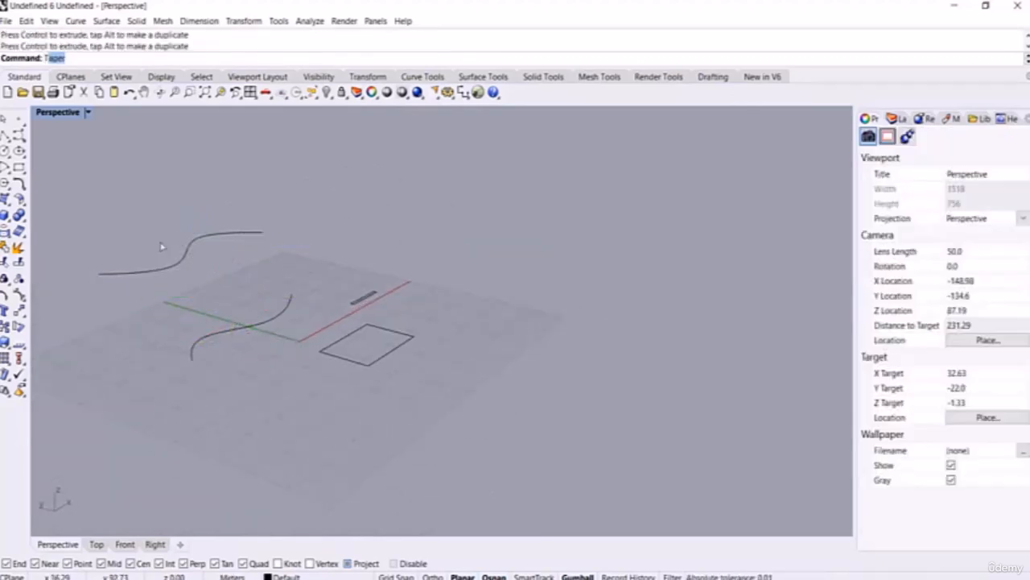
Step: Tween 20 curves from the raised wavy curve to the lower one, flipping twice to keep the original orientation
text(weenCurves)
key(Return)
click(158, 270)
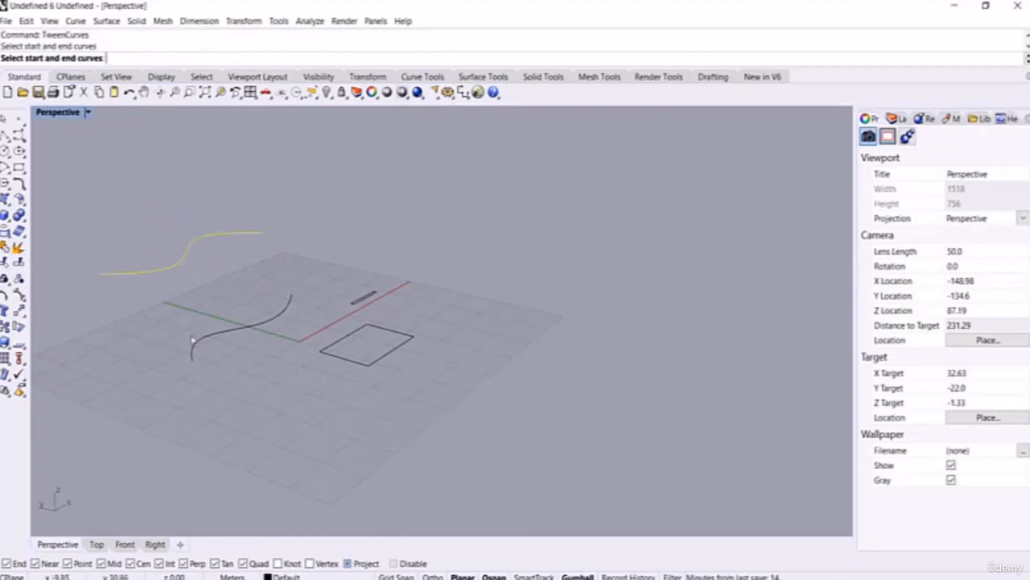
click(193, 342)
click(332, 58)
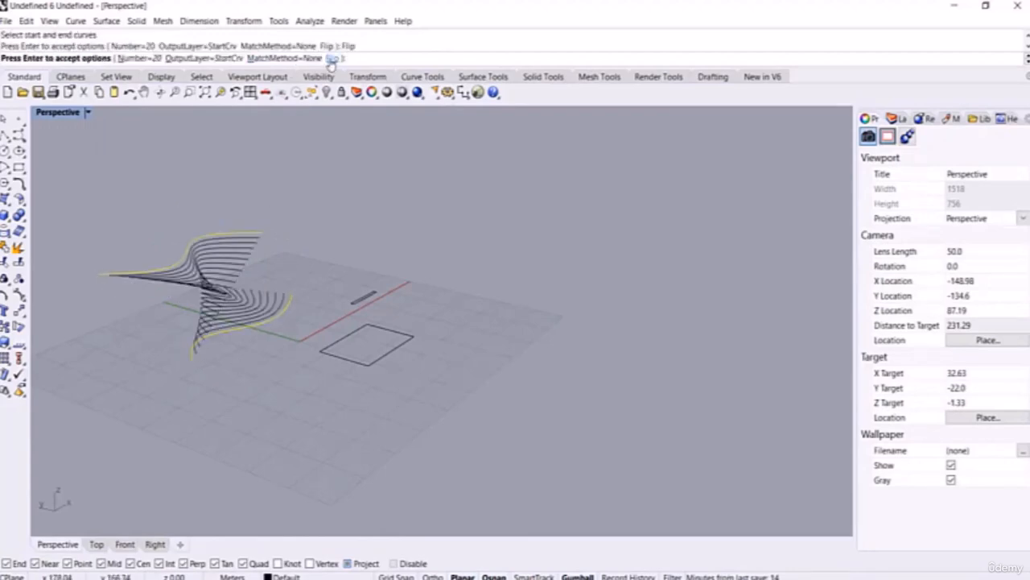
click(331, 58)
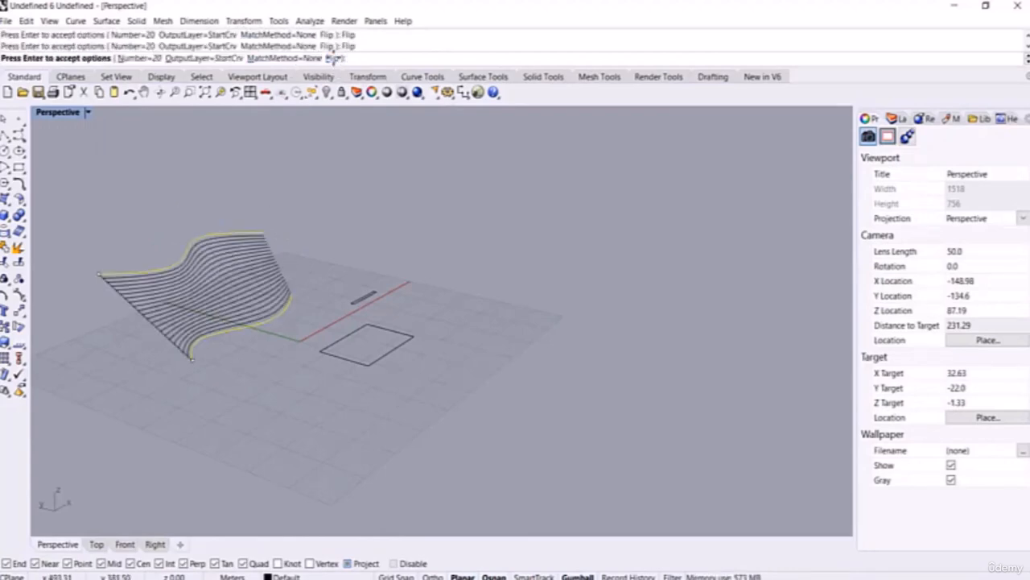
right_click(433, 260)
right_drag(428, 330, 360, 321)
scroll(390, 373, up, 4)
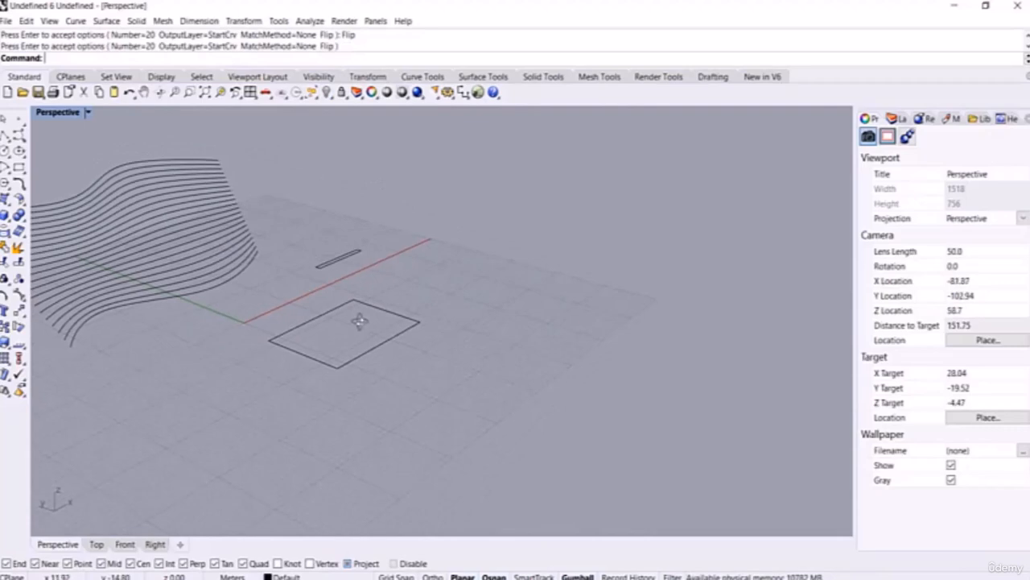
Step: Start a Loft on the slot and large rectangle, then cancel it
text(Loft)
key(Return)
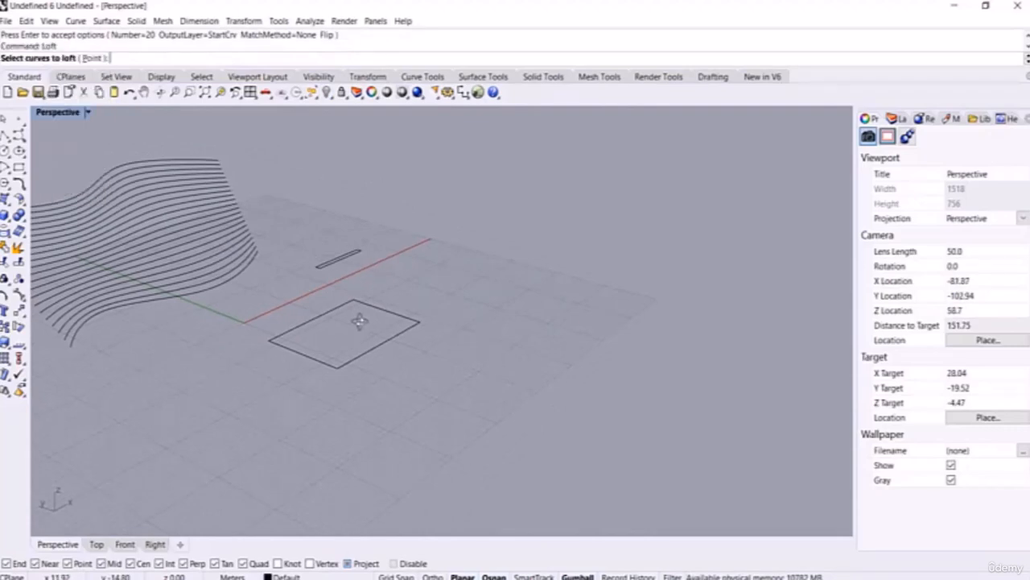
drag(405, 255, 319, 387)
right_click(320, 389)
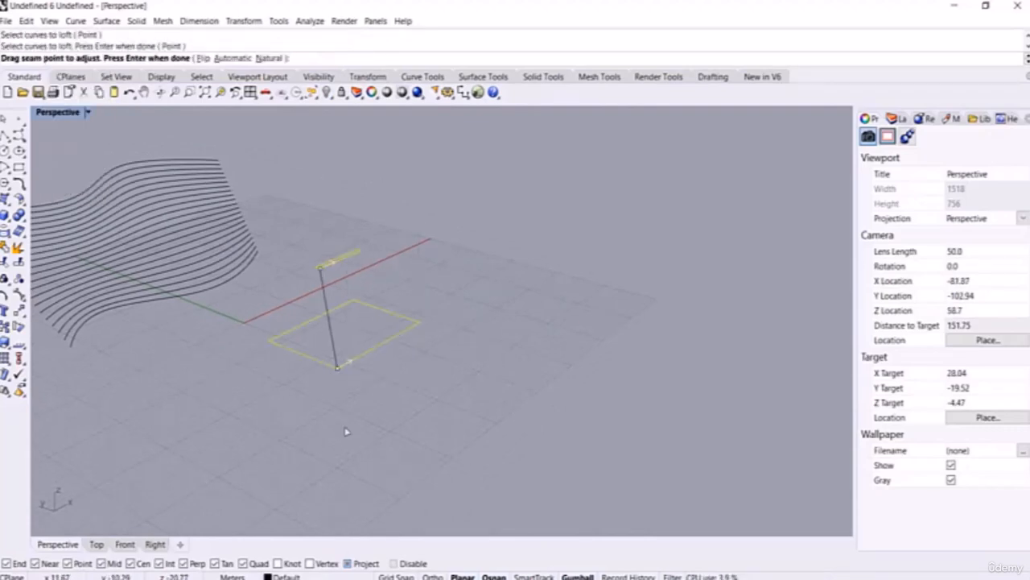
key(Escape)
Step: Tween the slot to the rectangle, undo the result, and enter Loft again
text(TweenCurves)
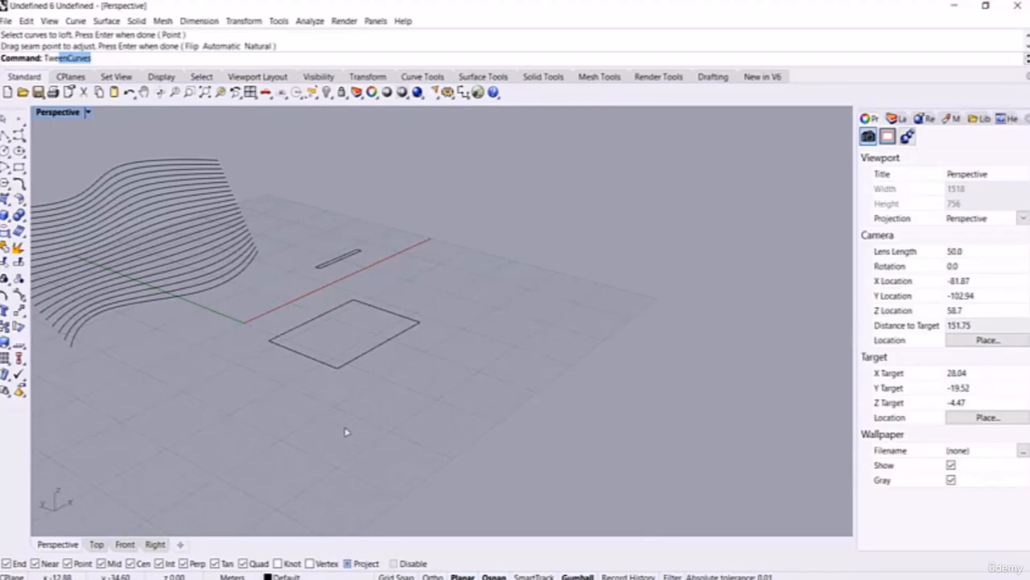
key(Return)
click(342, 264)
click(363, 356)
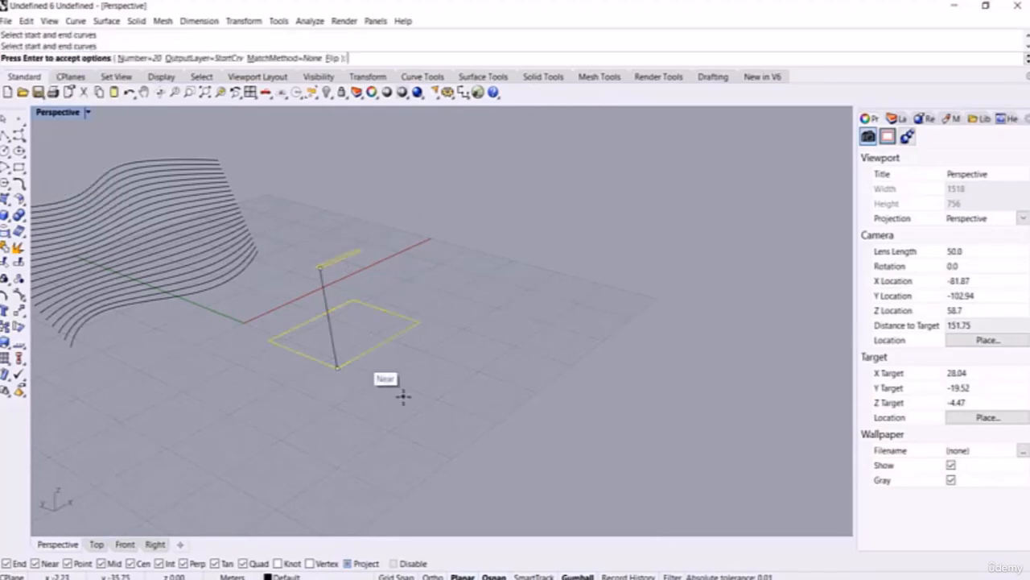
key(Return)
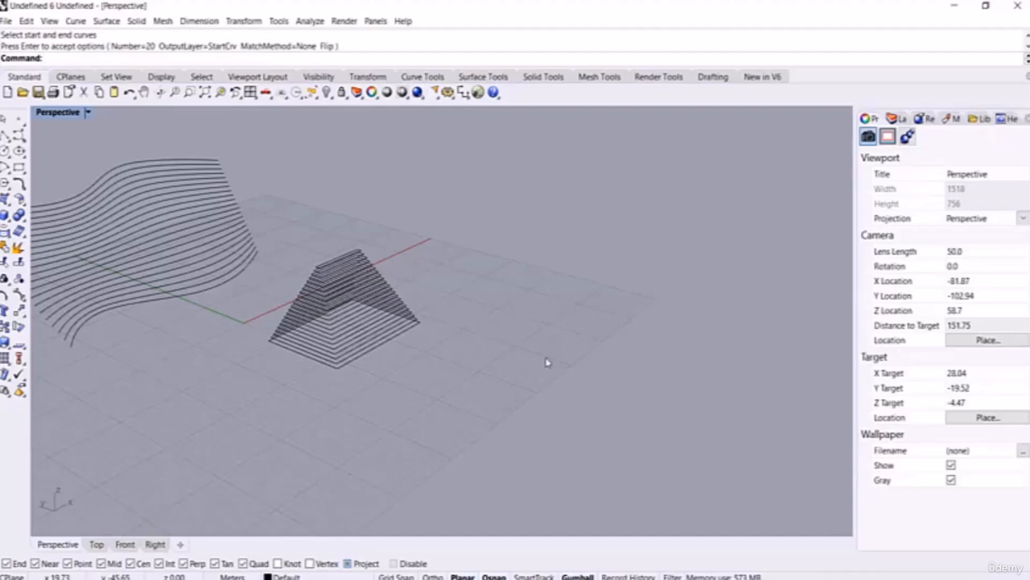
right_drag(511, 343, 404, 405)
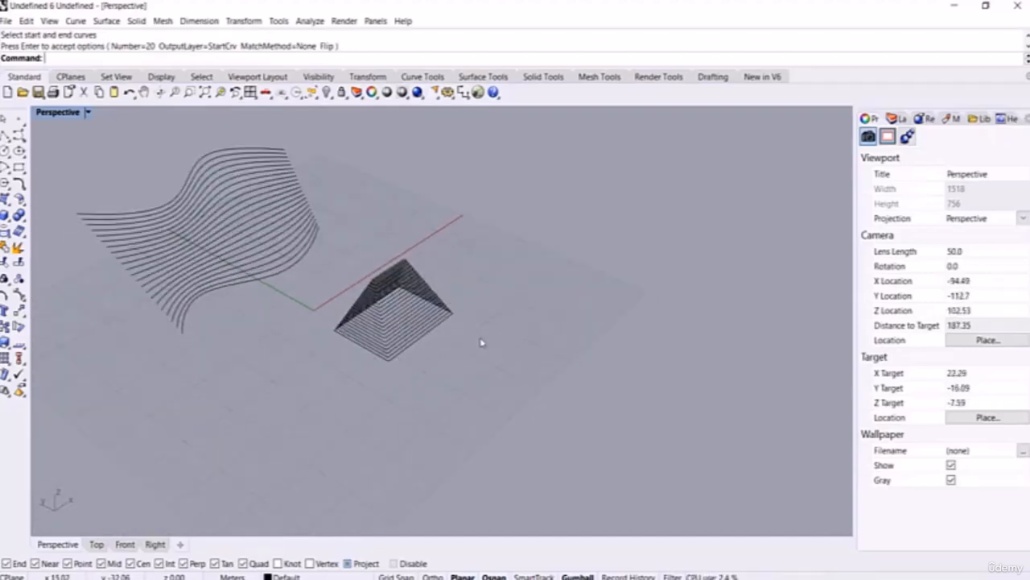
key(ctrl+z)
text(Loft)
key(Return)
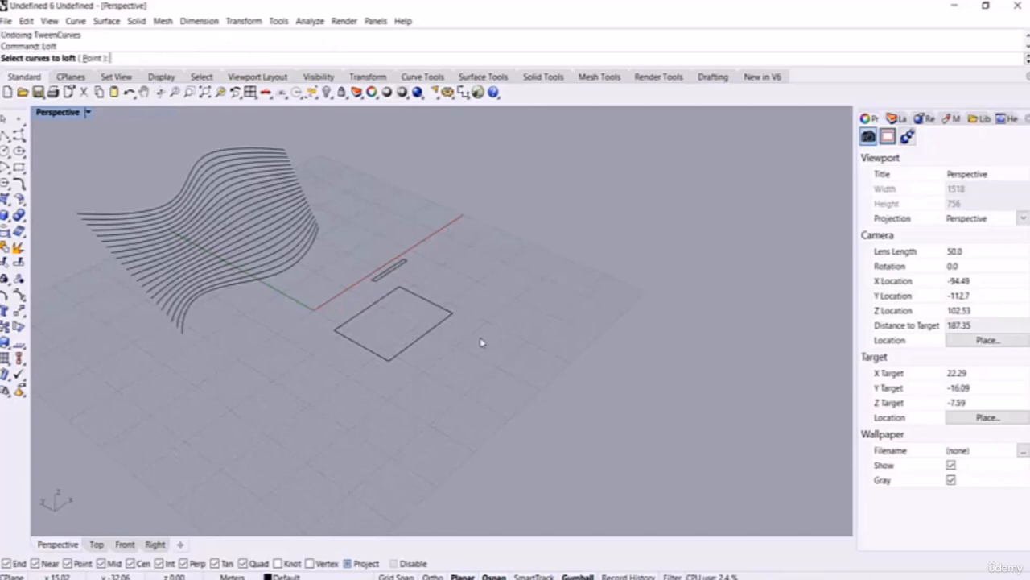
drag(453, 367, 380, 269)
scroll(403, 318, up, 6)
key(Return)
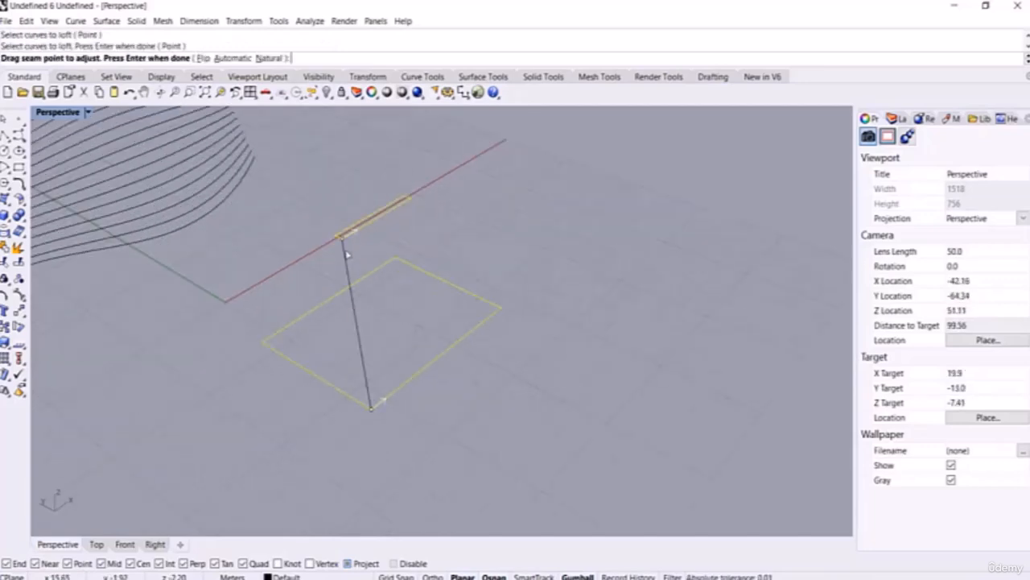
drag(342, 235, 411, 199)
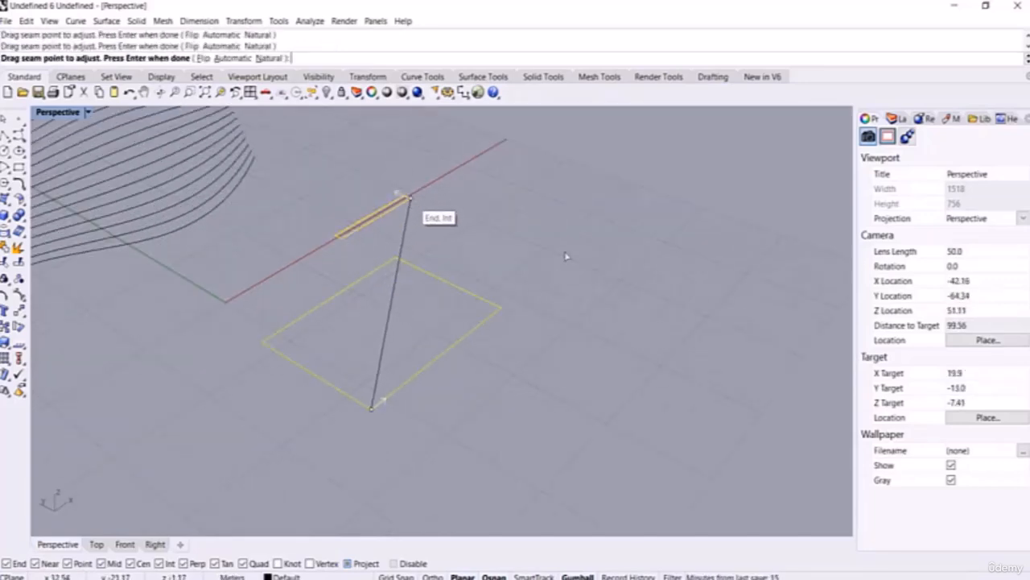
key(Return)
right_drag(540, 330, 492, 272)
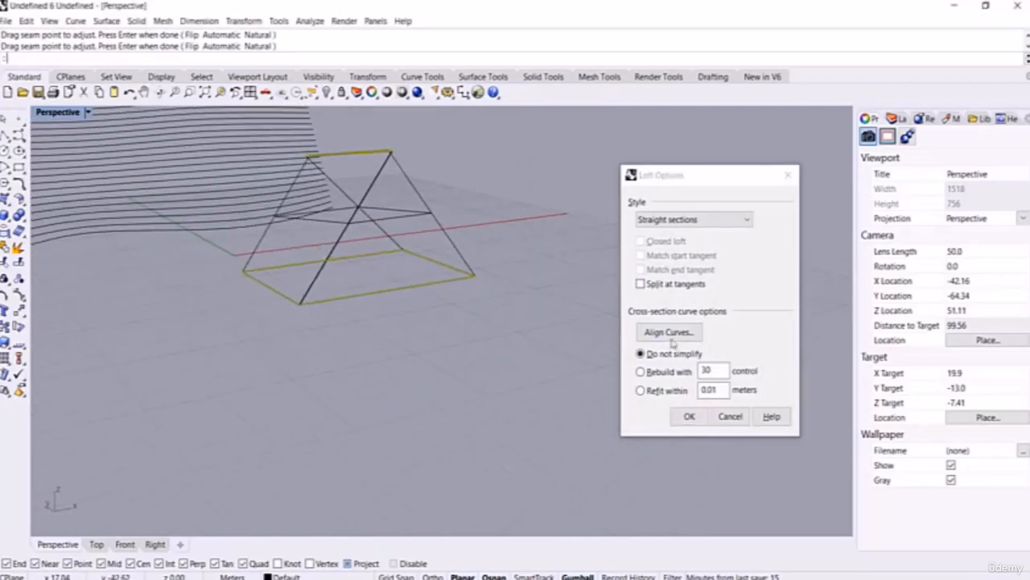
click(666, 224)
click(668, 234)
click(689, 416)
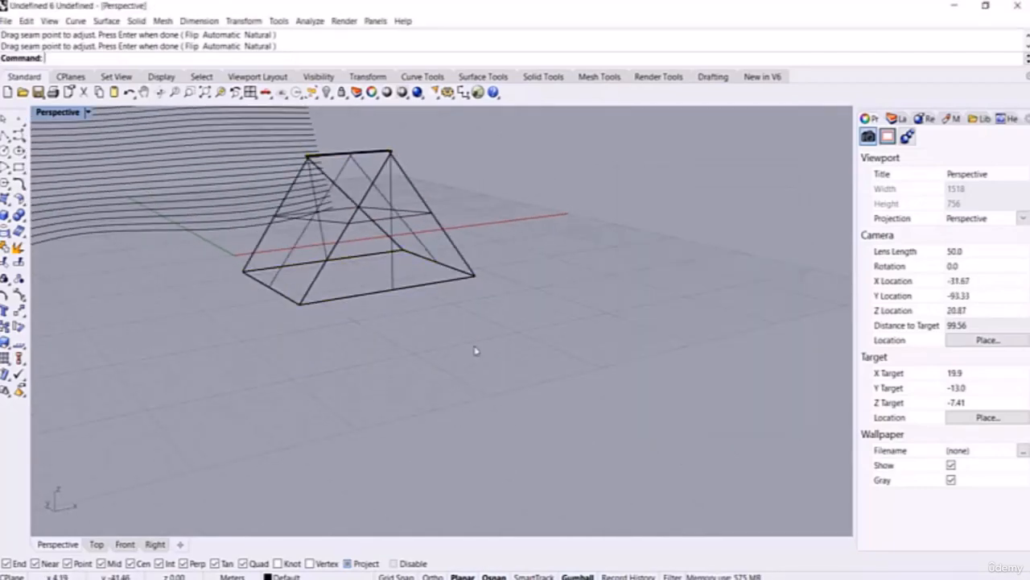
middle_click(475, 352)
click(455, 338)
right_drag(497, 369, 481, 352)
key(ctrl+z)
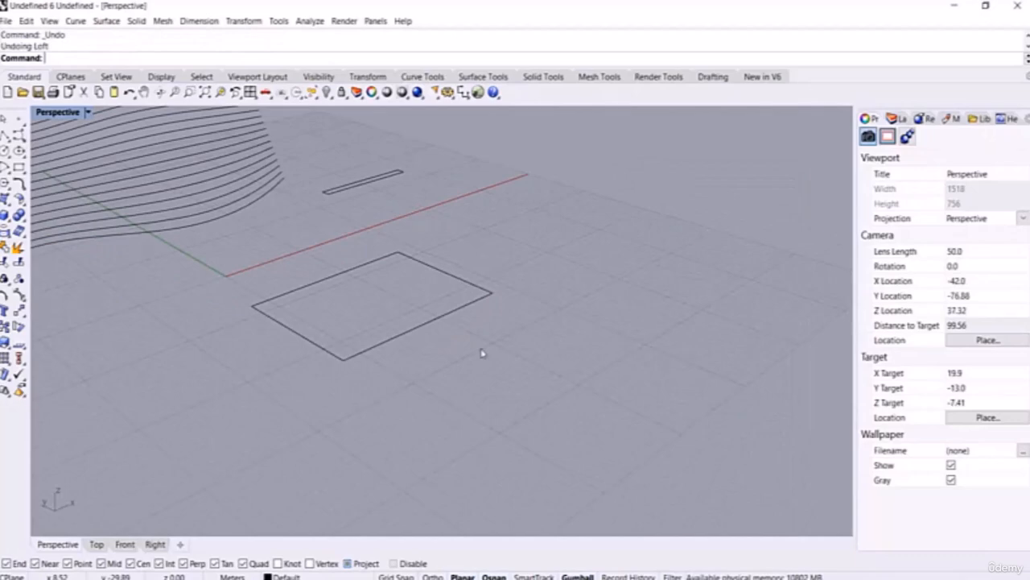
text(TweenCurves)
key(Return)
click(388, 340)
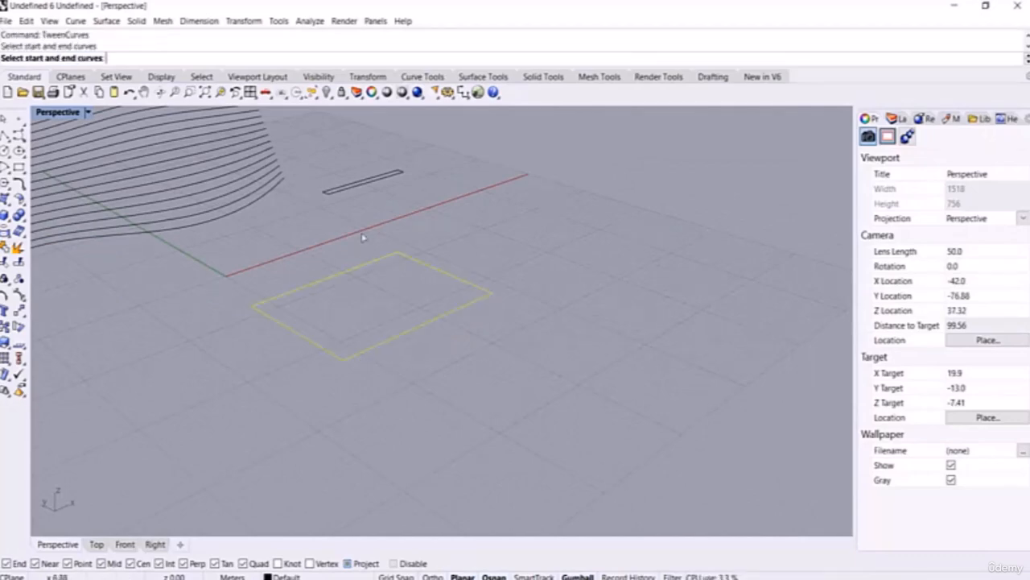
click(347, 190)
right_drag(422, 239, 425, 211)
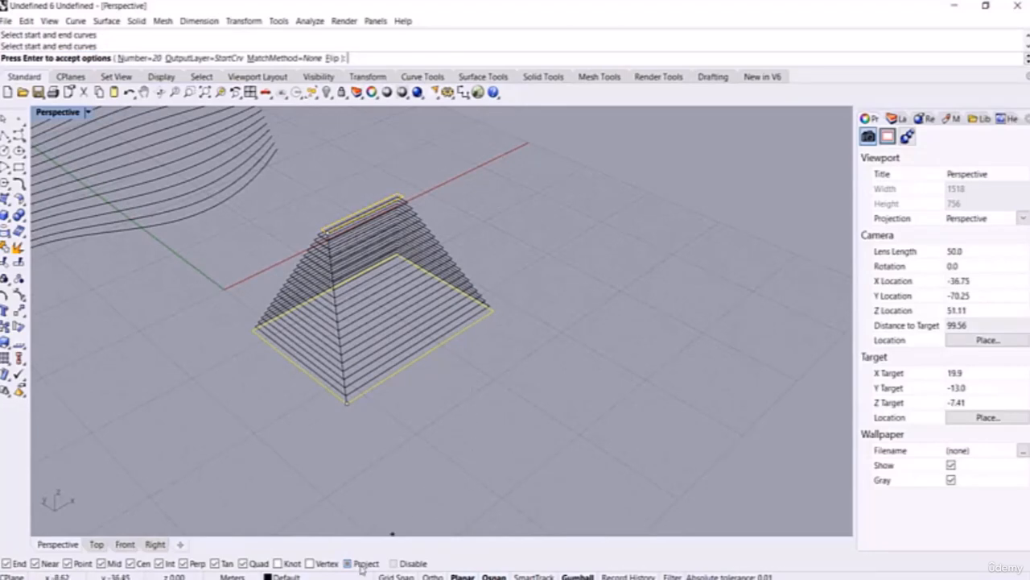
drag(344, 244, 614, 238)
right_drag(604, 249, 462, 293)
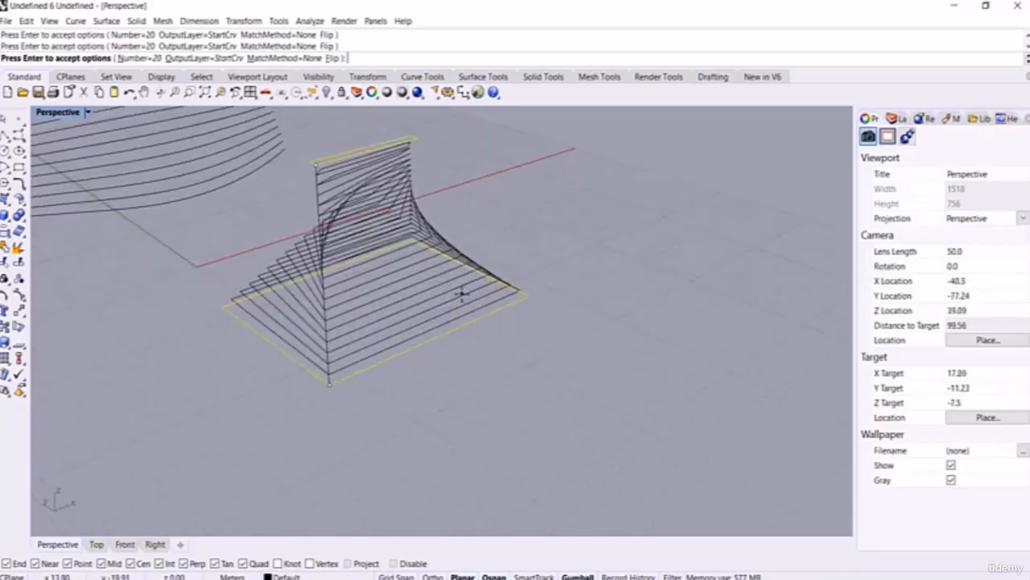
key(Escape)
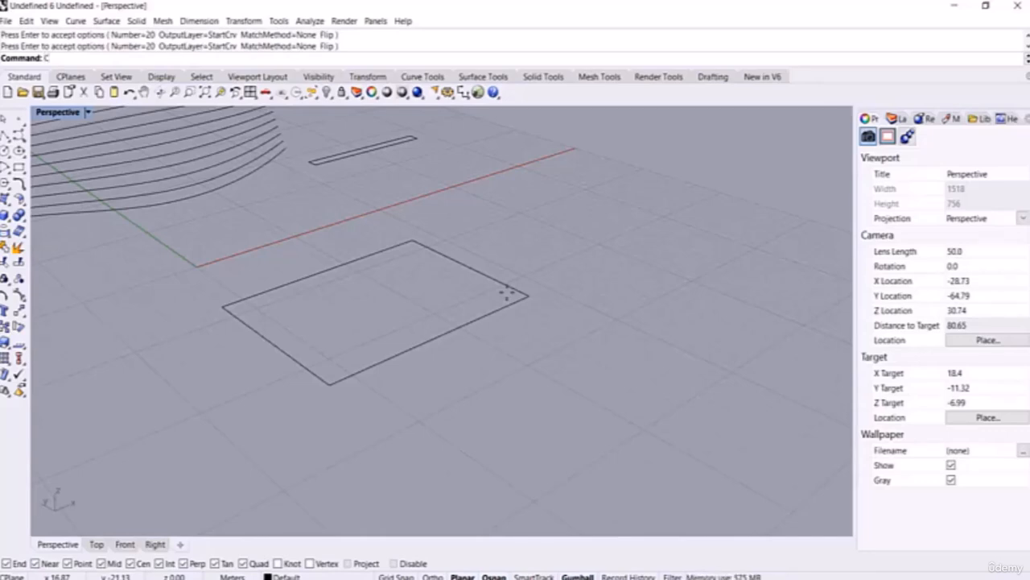
text(rv)
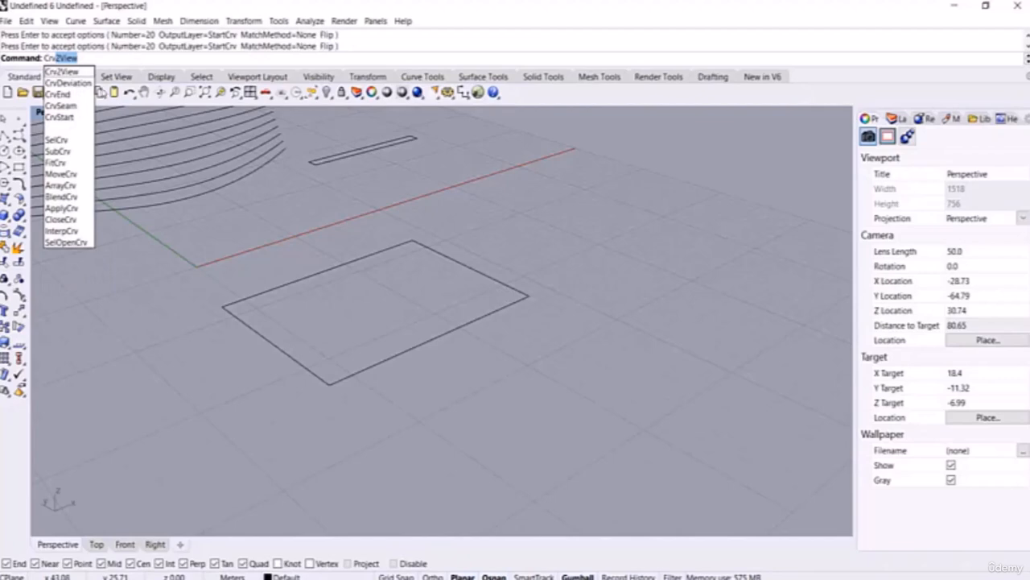
Step: Move the slot's seam point to its right end with CrvSeam
key(Down)
key(Down)
key(Down)
key(Return)
right_drag(453, 269, 418, 214)
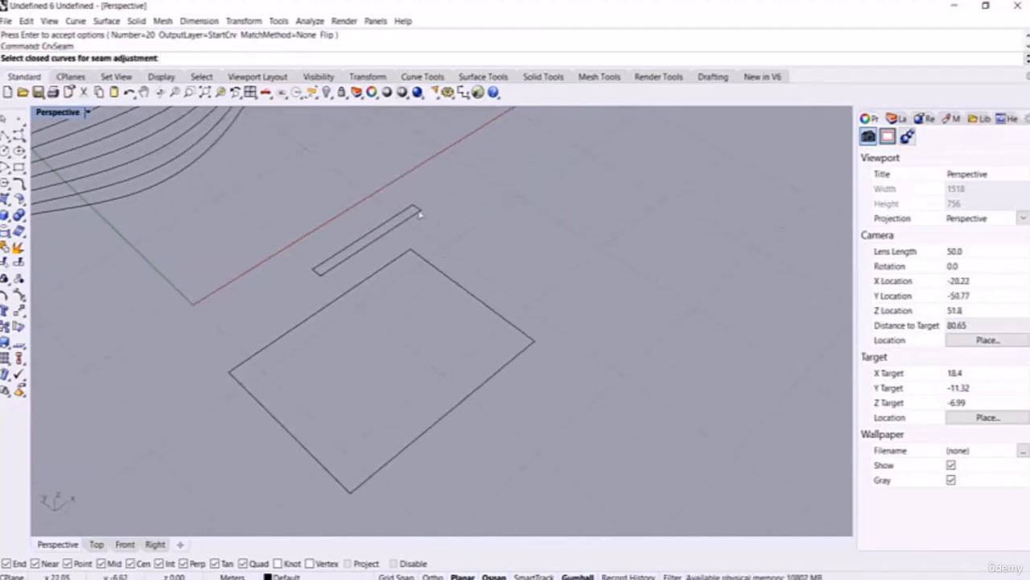
click(419, 214)
key(Return)
mouse_move(529, 241)
right_down()
mouse_move(518, 207)
mouse_move(539, 239)
right_up()
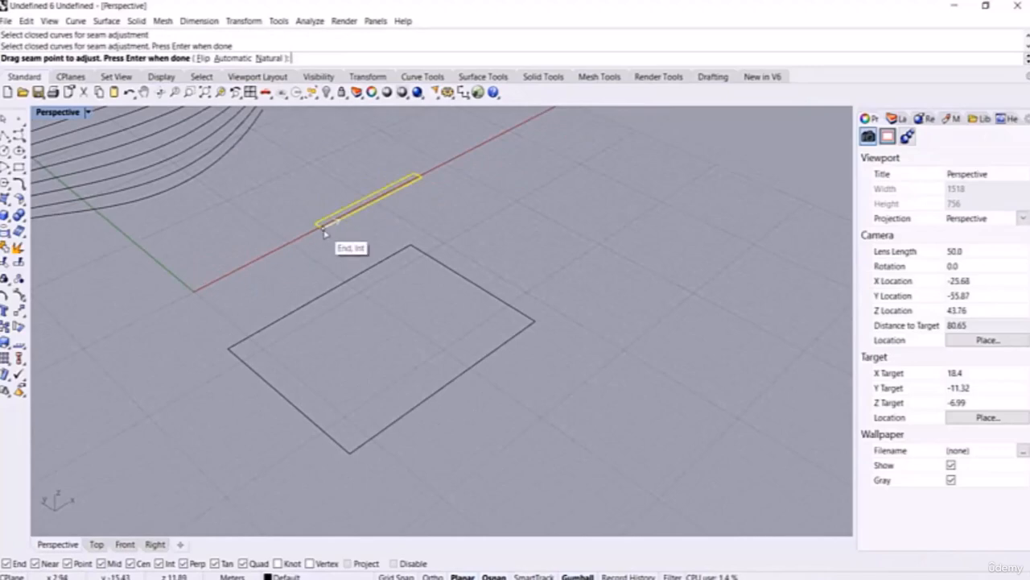
drag(333, 229, 422, 185)
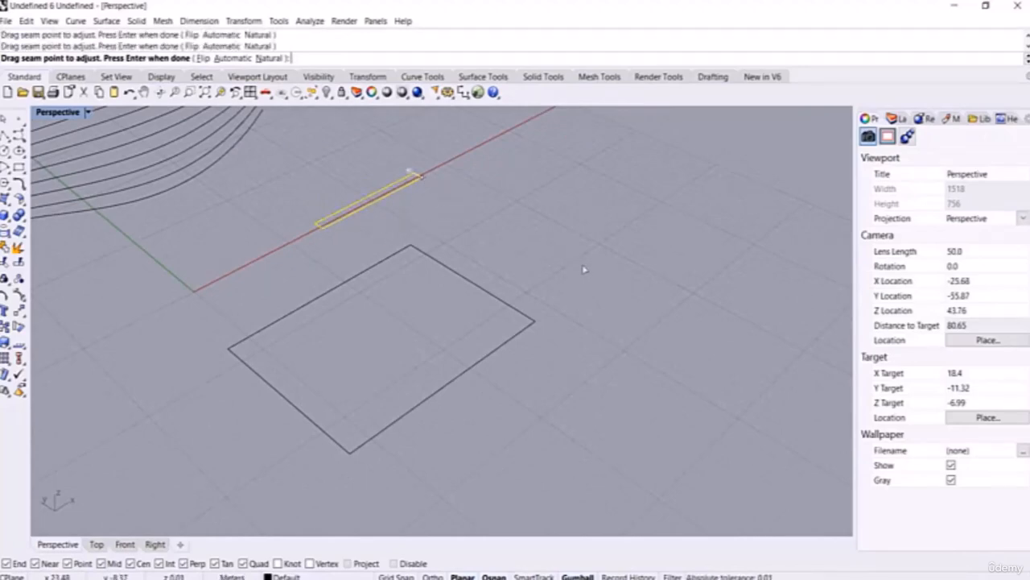
right_drag(584, 269, 593, 260)
key(Return)
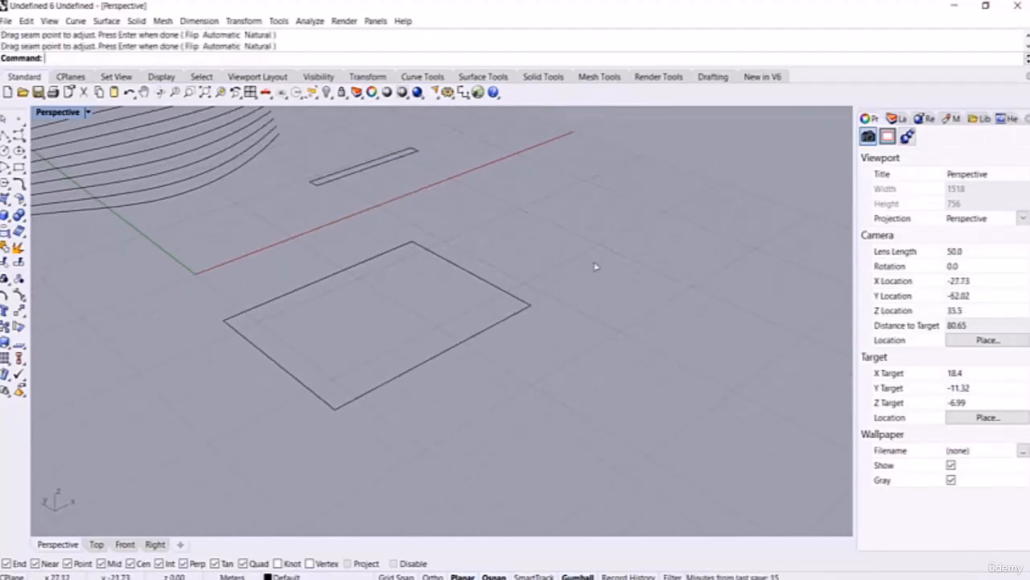
Step: Create 20 tween curves between the rectangle and the raised slot
text(TweenCurves)
key(Return)
drag(515, 388, 380, 158)
key(Return)
right_drag(653, 193, 354, 266)
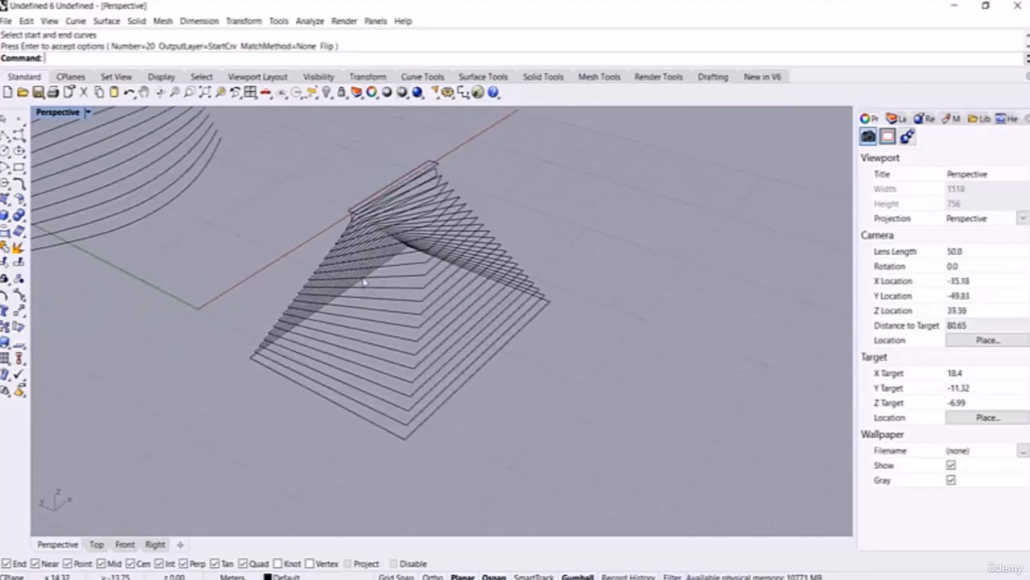
scroll(268, 257, down, 3)
scroll(268, 256, down, 6)
scroll(427, 318, up, 4)
right_drag(450, 278, 356, 338)
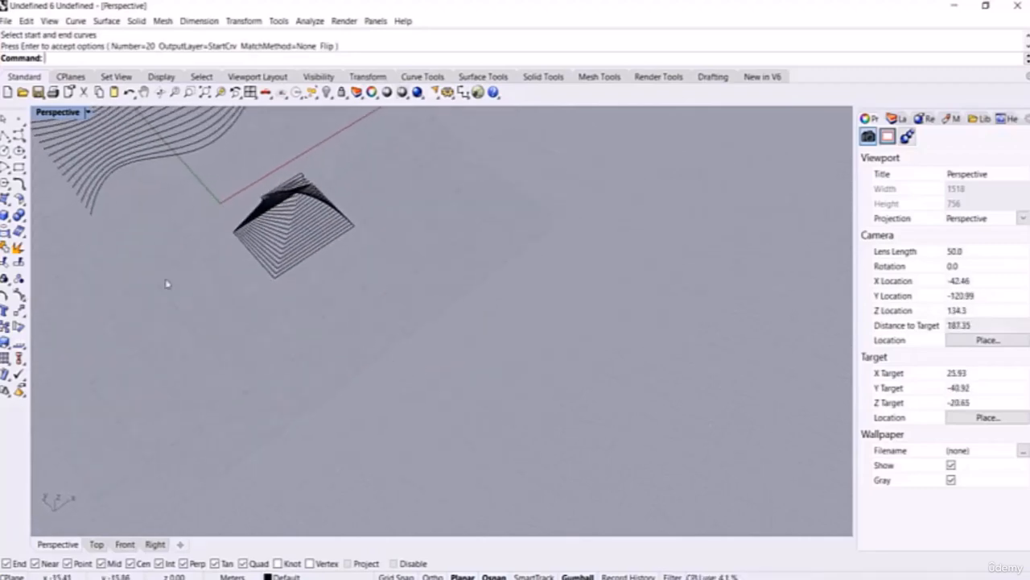
Step: Draw a new corner-to-corner rectangle on the ground plane
click(18, 167)
scroll(453, 379, up, 3)
click(351, 252)
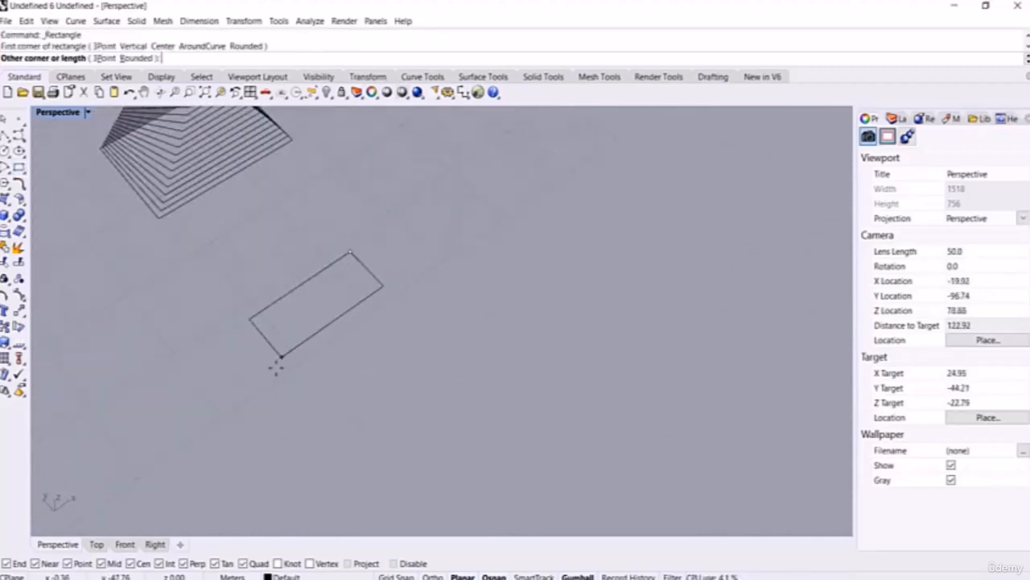
click(278, 446)
right_drag(266, 278, 298, 242)
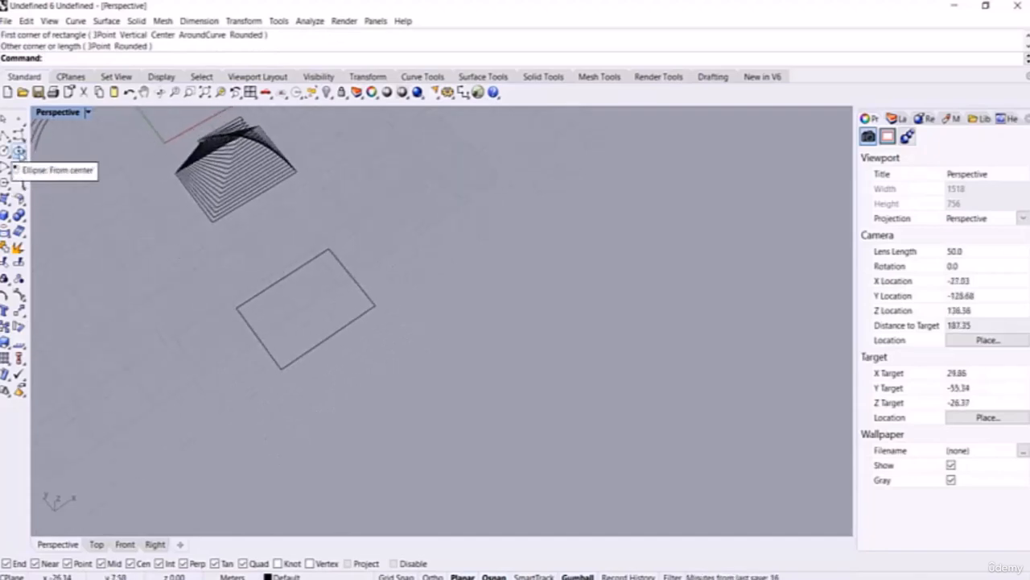
Step: Draw an ellipse from its centre inside the new rectangle
click(19, 151)
scroll(304, 307, up, 5)
click(307, 303)
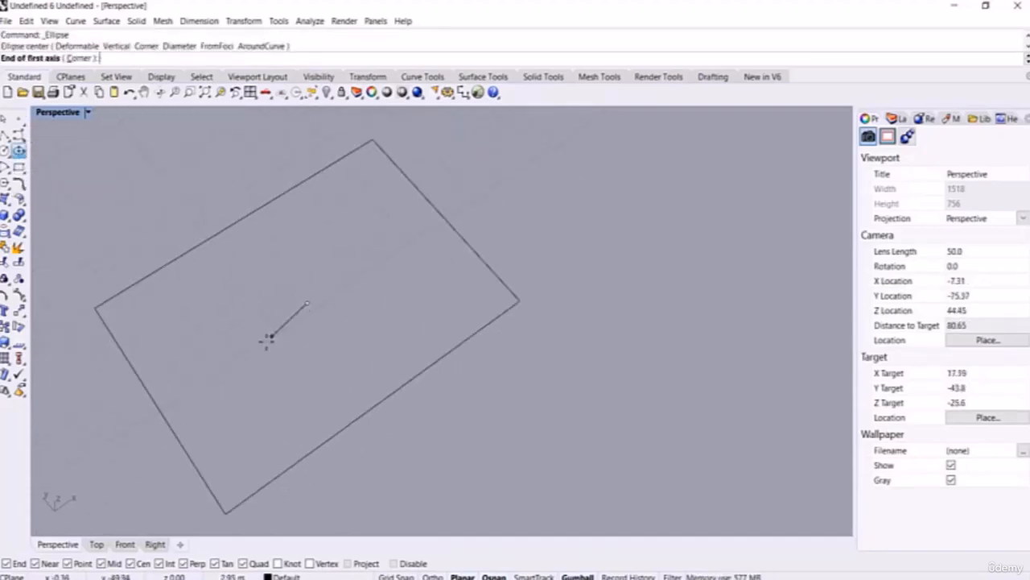
click(230, 357)
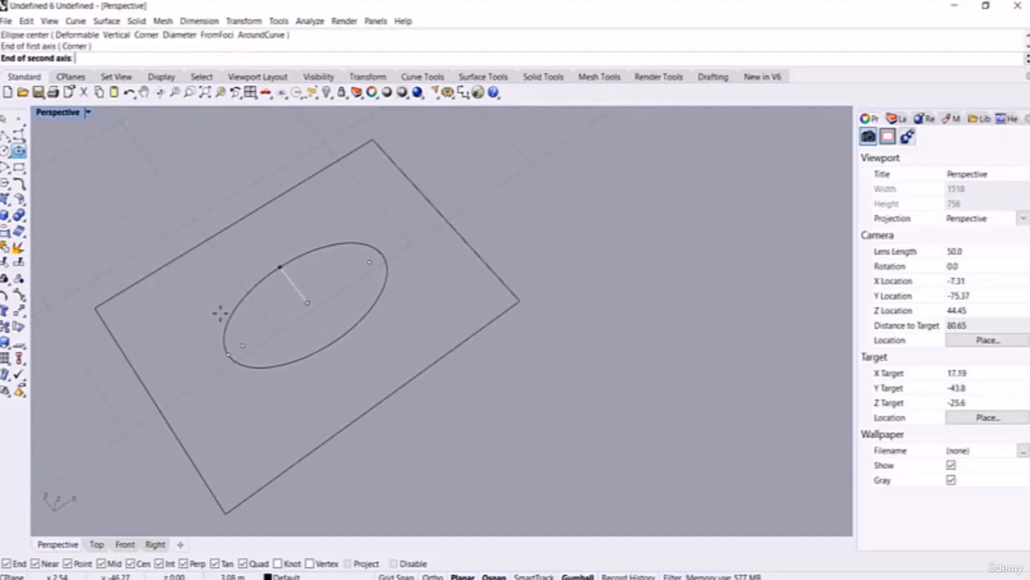
click(225, 321)
Step: Rotate the ellipse and raise it above the rectangle with the gumball
click(309, 345)
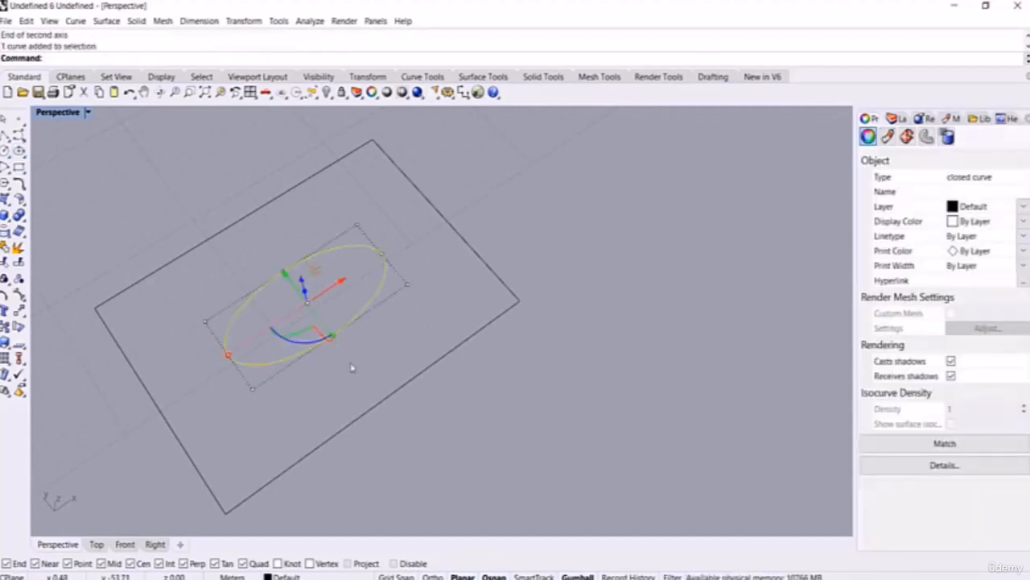
scroll(359, 346, up, 2)
drag(291, 323, 309, 329)
scroll(543, 394, down, 6)
right_drag(539, 372, 538, 359)
scroll(565, 240, up, 5)
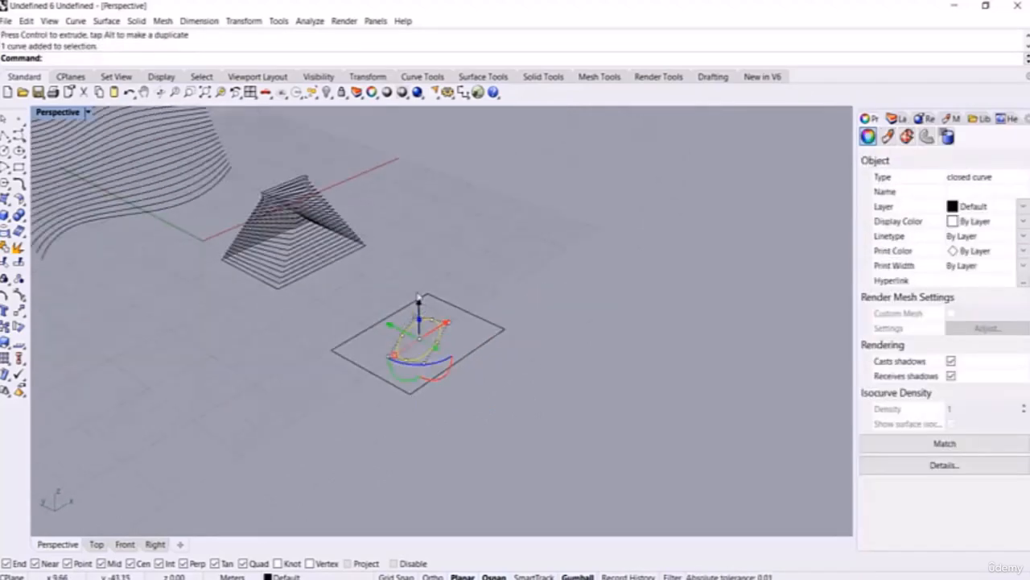
drag(418, 298, 418, 241)
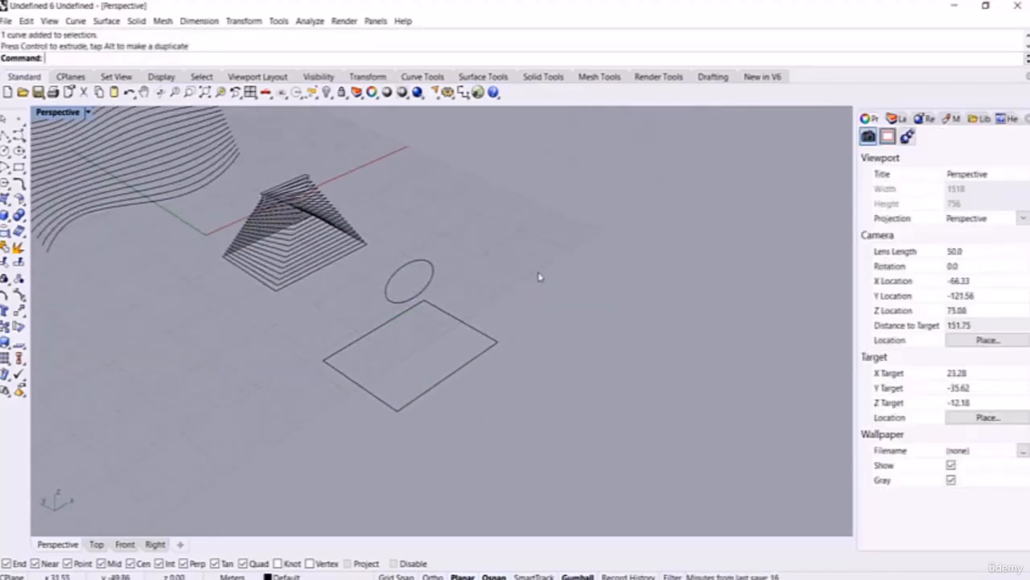
text(weenCurves)
key(Return)
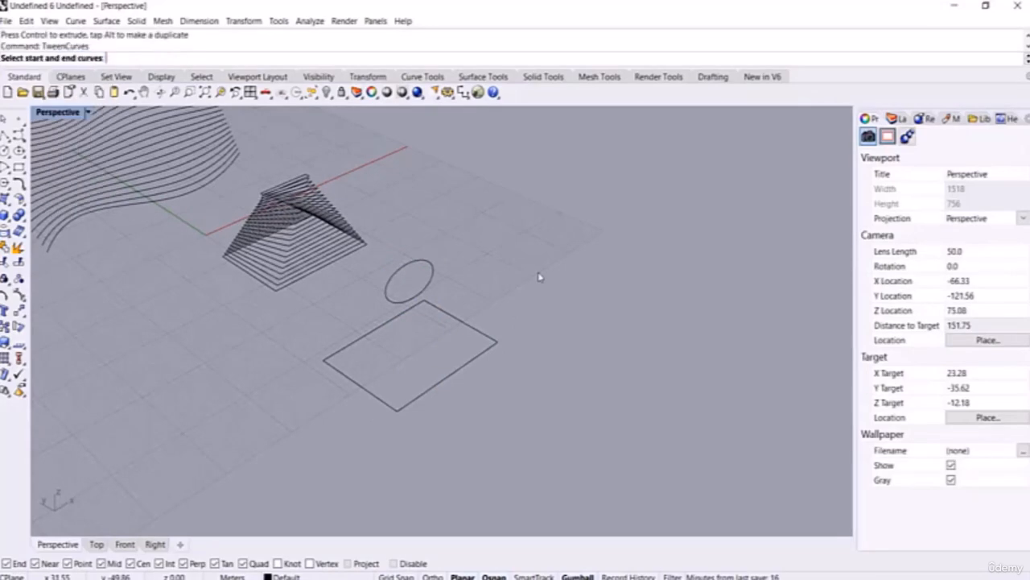
click(445, 377)
click(432, 280)
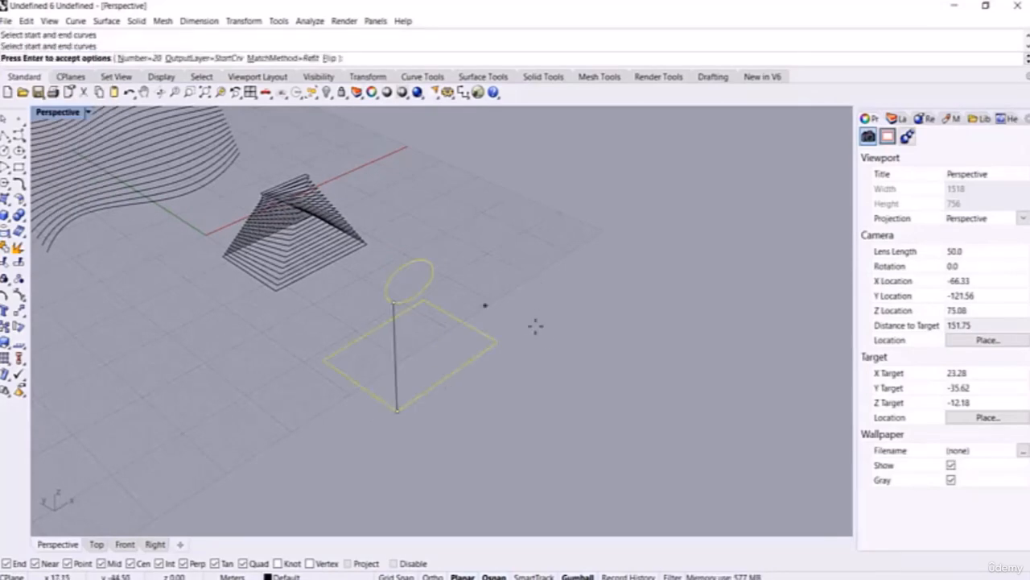
right_drag(515, 373, 457, 364)
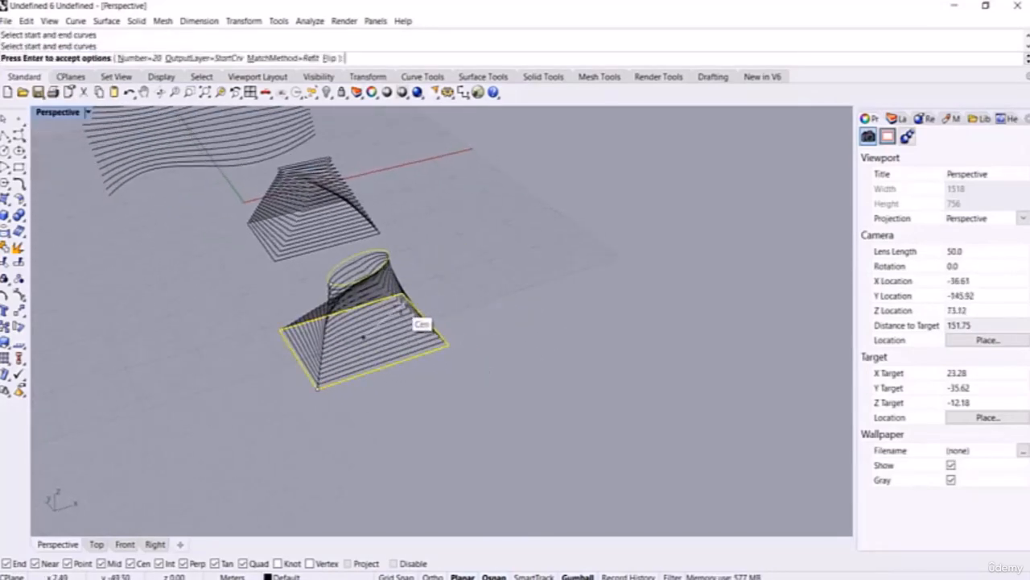
scroll(396, 308, up, 2)
right_drag(402, 306, 433, 349)
scroll(346, 298, up, 6)
right_drag(491, 283, 350, 123)
click(330, 59)
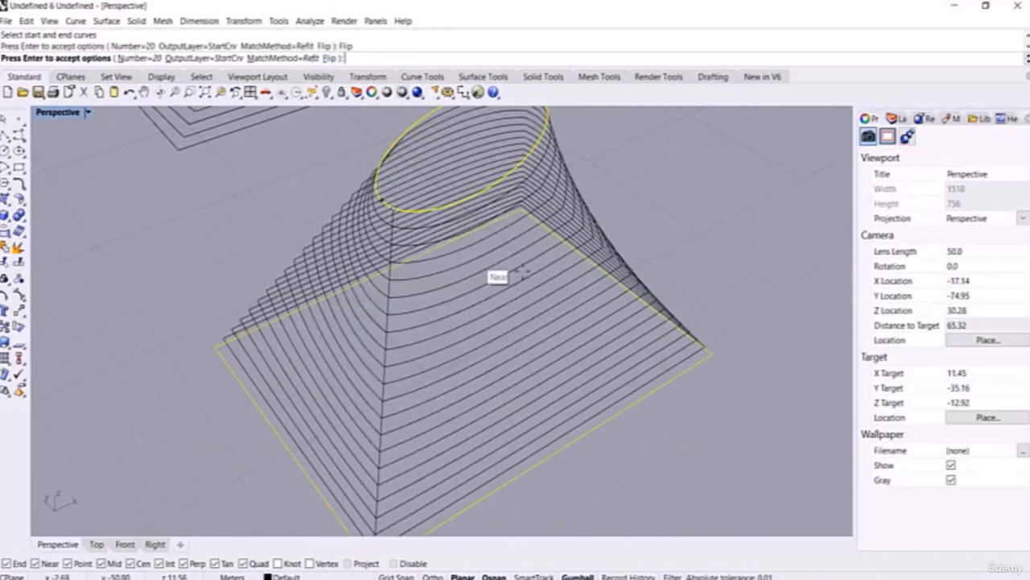
right_drag(524, 272, 461, 293)
scroll(495, 292, down, 4)
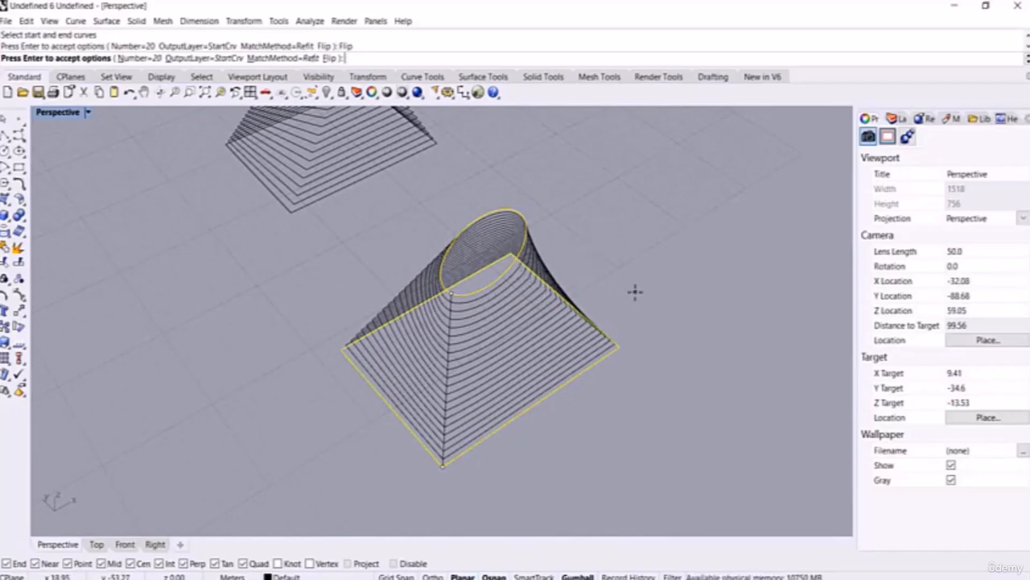
scroll(593, 364, down, 4)
right_drag(593, 367, 576, 332)
key(Escape)
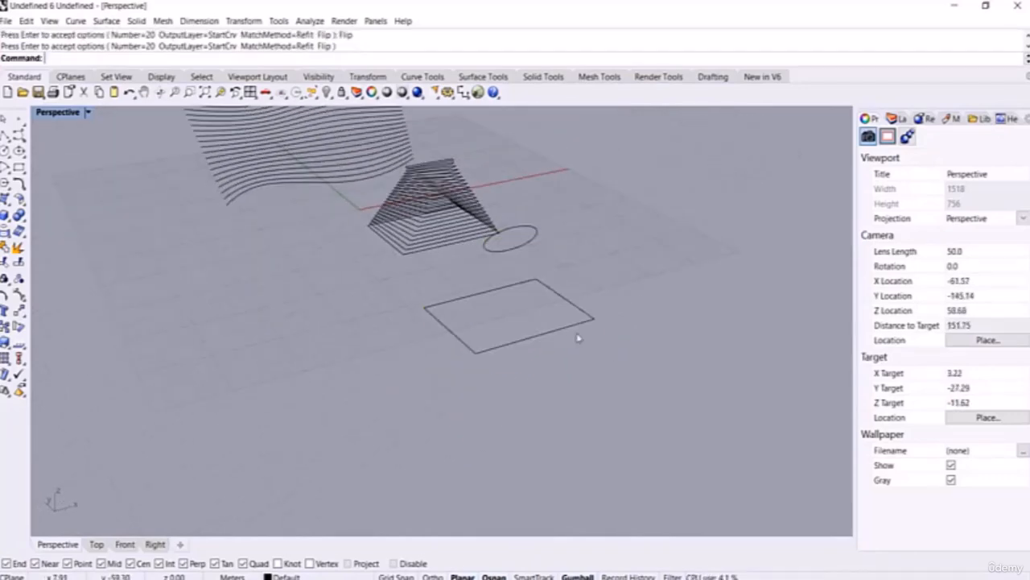
Step: Move the ellipse's seam point to its lower right with CrvSeam
text(CrvSeam)
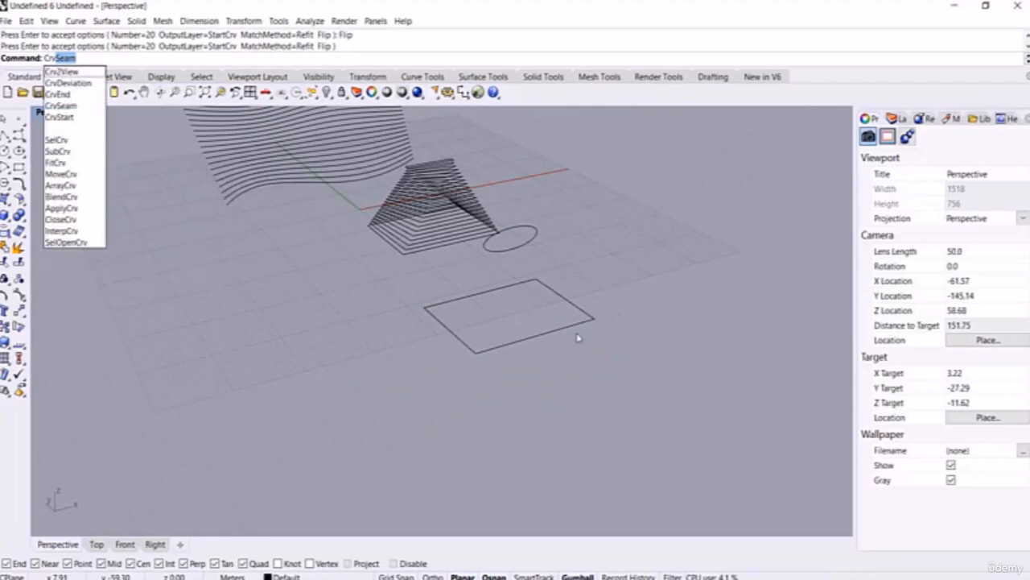
key(Return)
right_drag(621, 297, 576, 307)
click(536, 276)
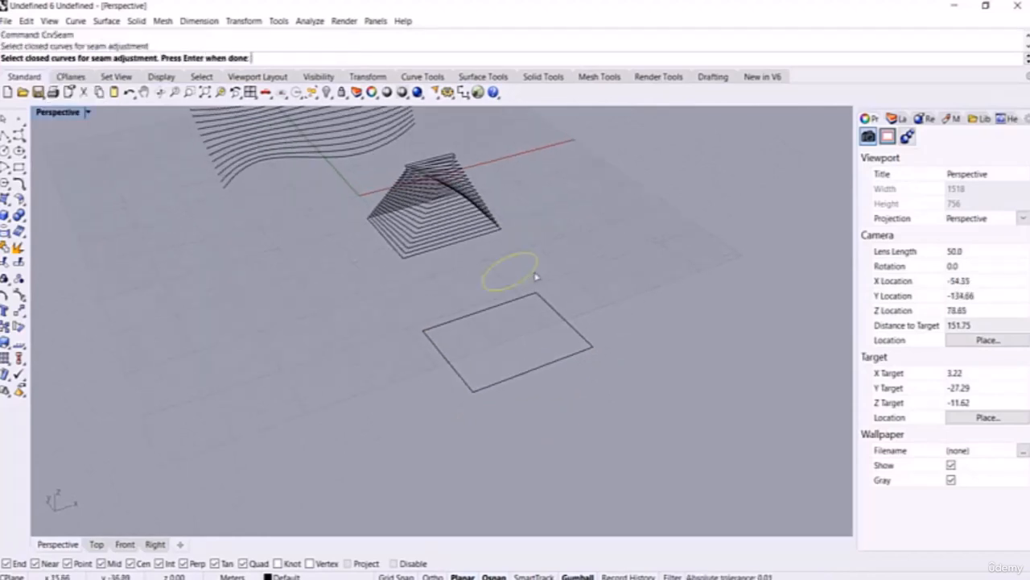
key(Return)
scroll(536, 284, up, 5)
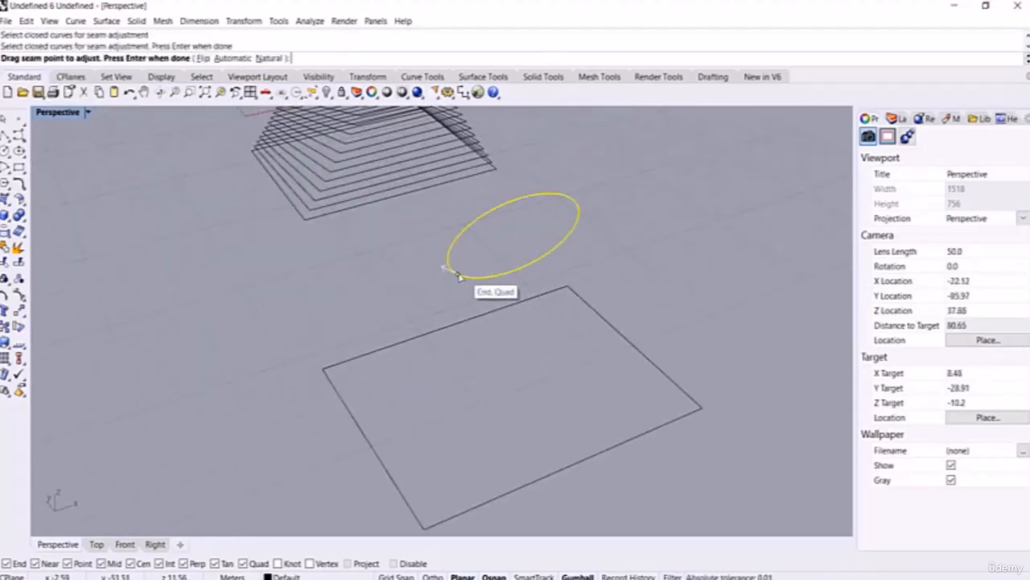
drag(456, 276, 546, 254)
key(Return)
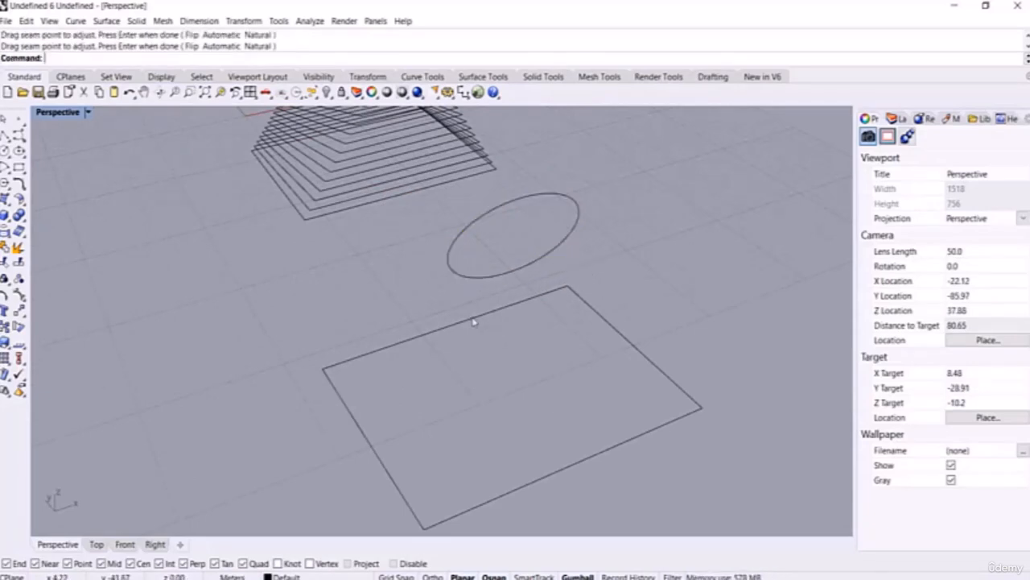
Step: Tween the ellipse to the rectangle, flipping twice, then undo the tween curves
text(Twe)
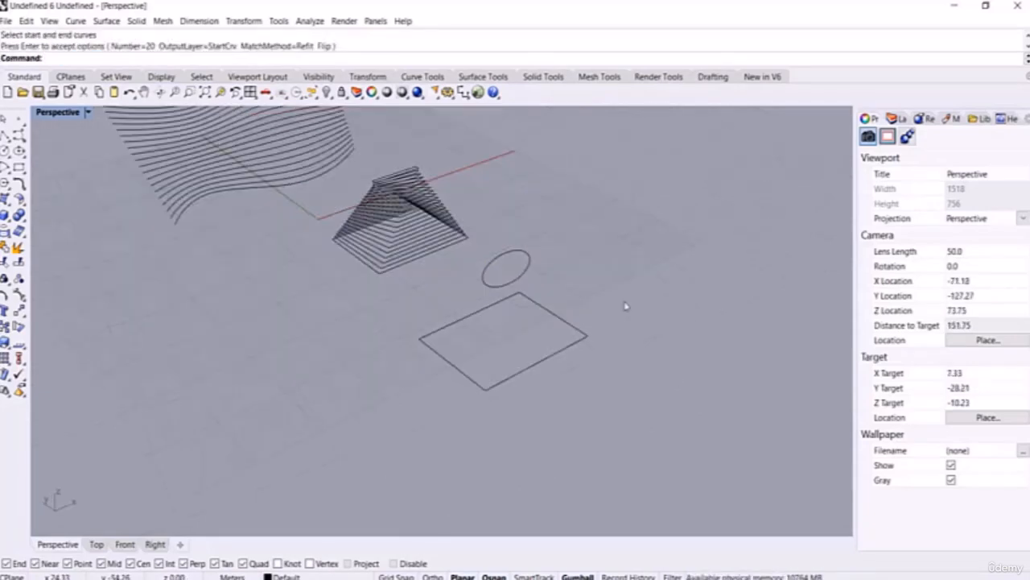
text(TweenCurves)
key(Return)
drag(594, 394, 505, 254)
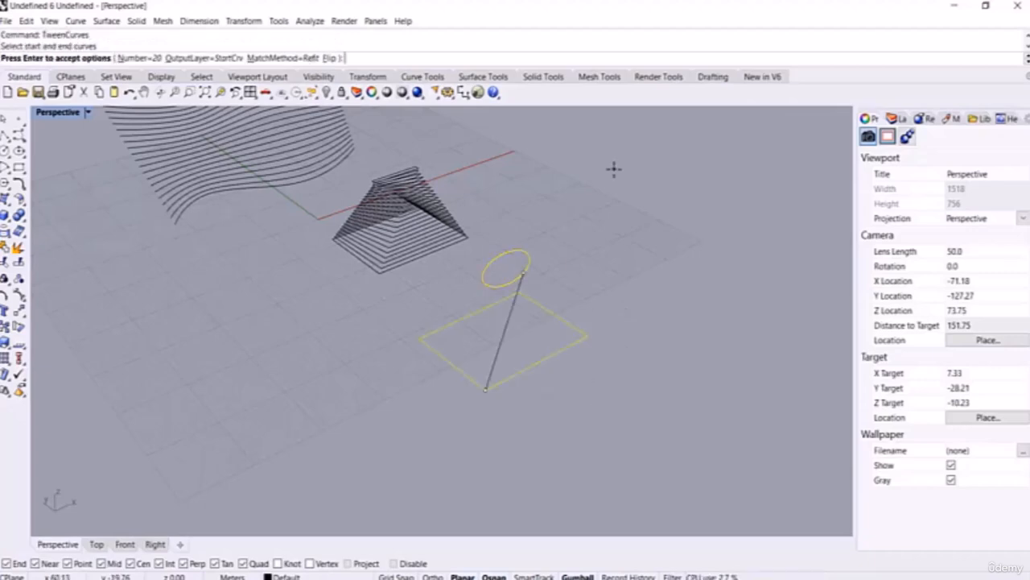
click(330, 58)
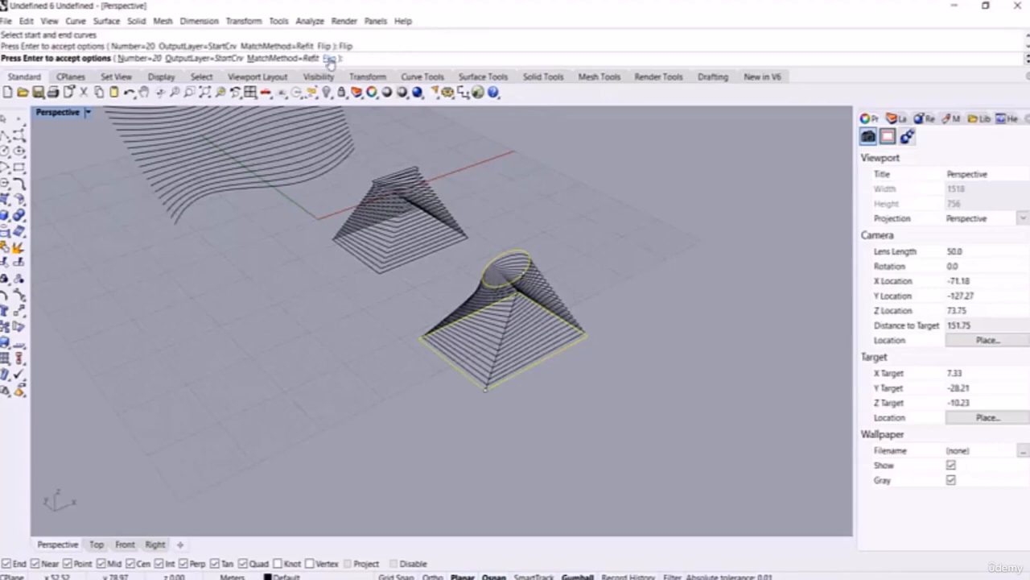
click(330, 59)
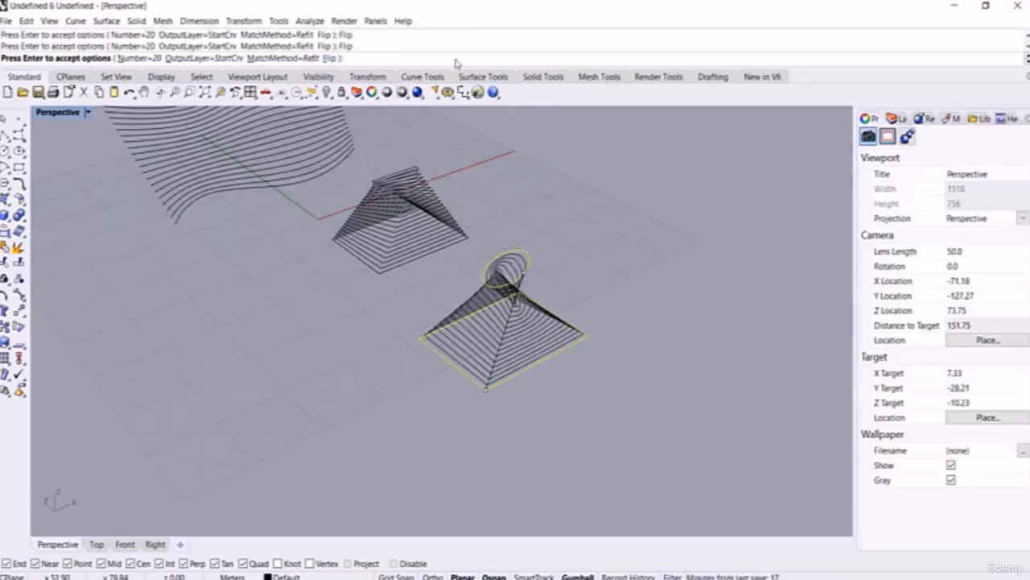
right_drag(603, 340, 582, 298)
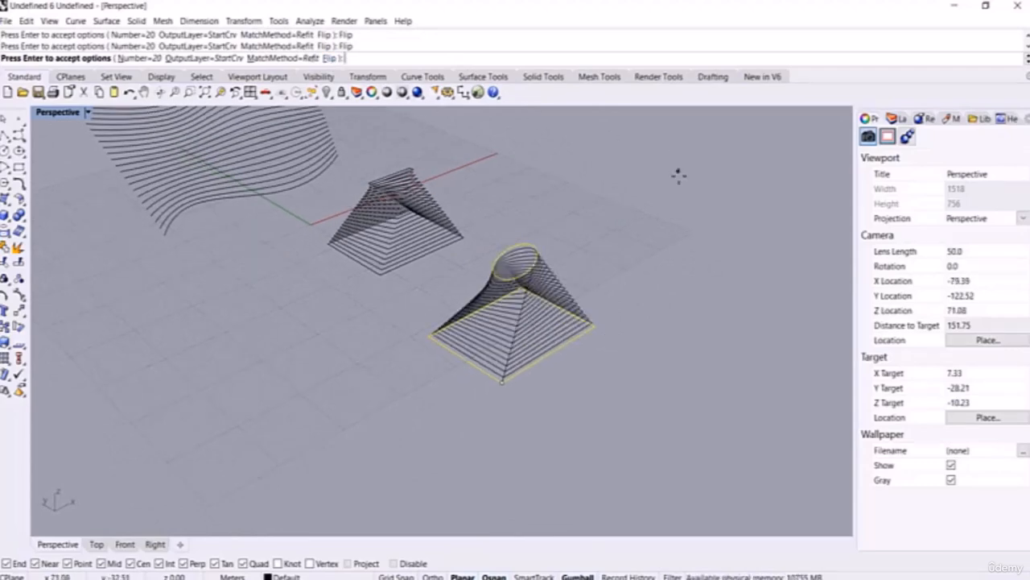
key(Return)
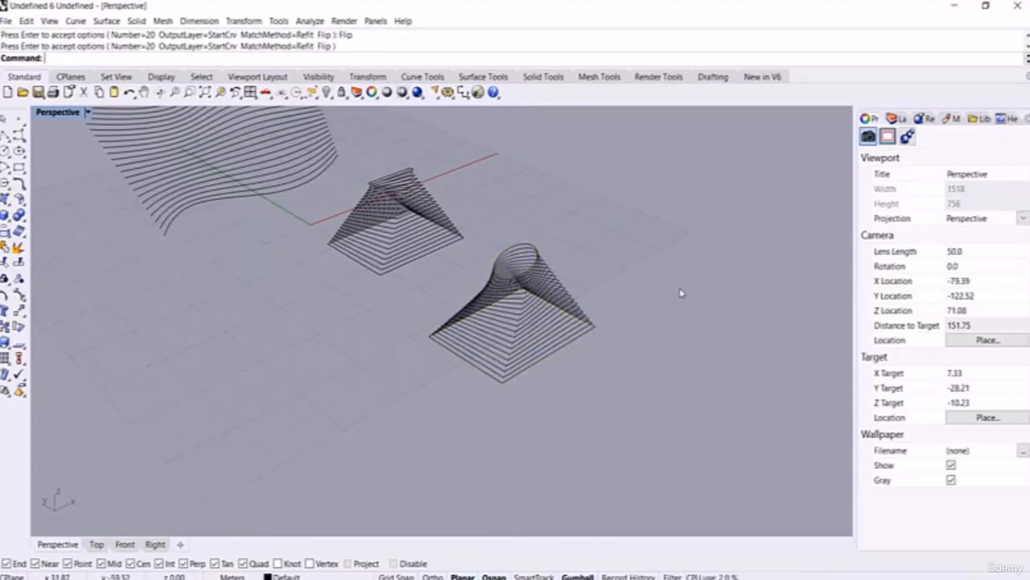
key(ctrl+z)
text(TweenCurves)
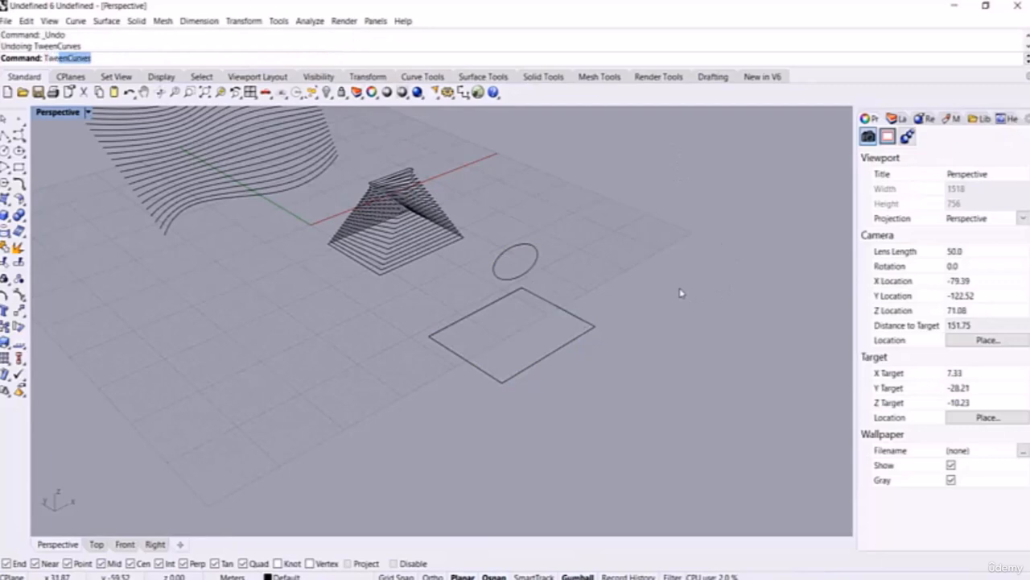
key(Return)
drag(636, 402, 526, 208)
key(Return)
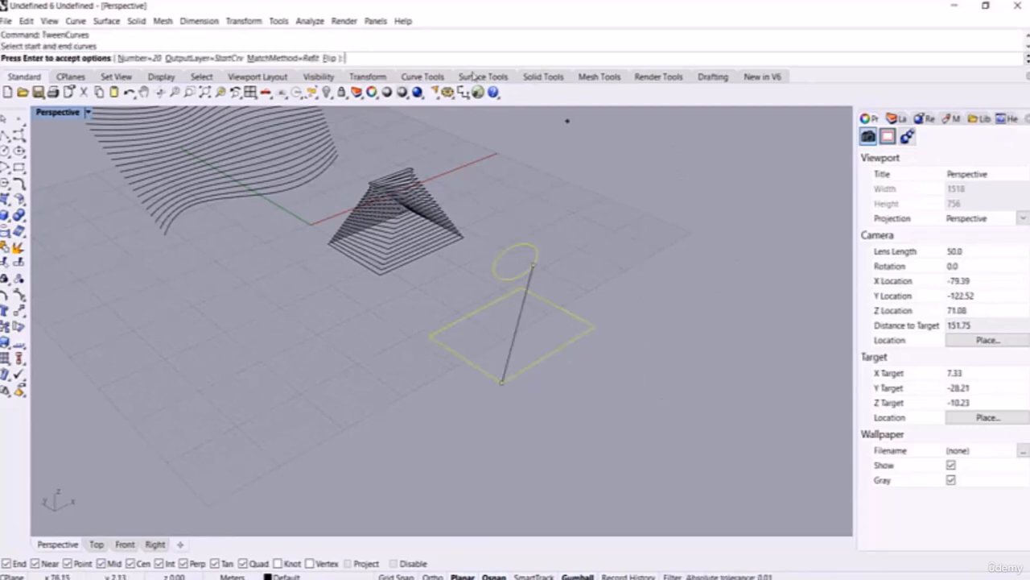
click(149, 59)
text(1)
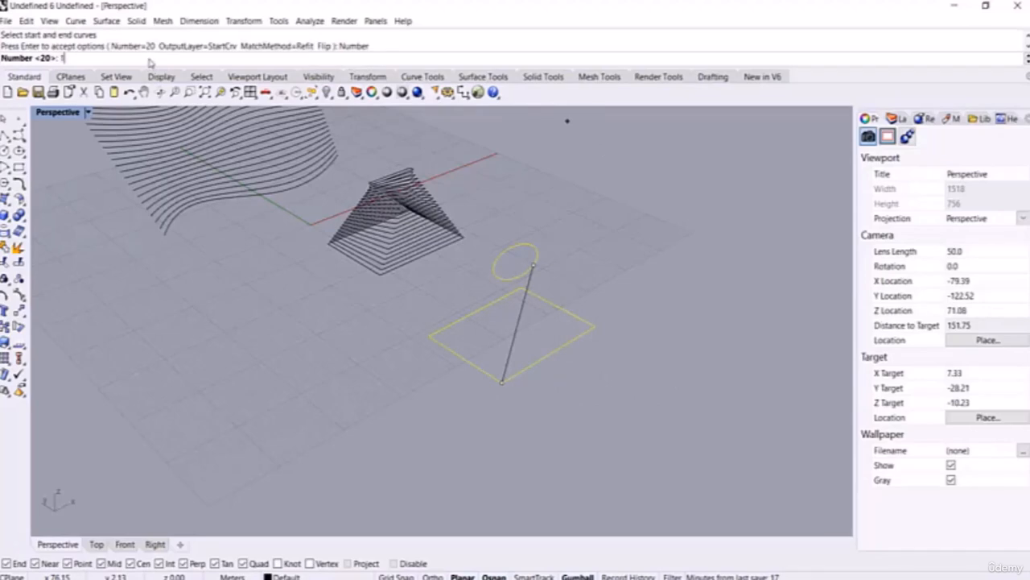
text(8)
key(Return)
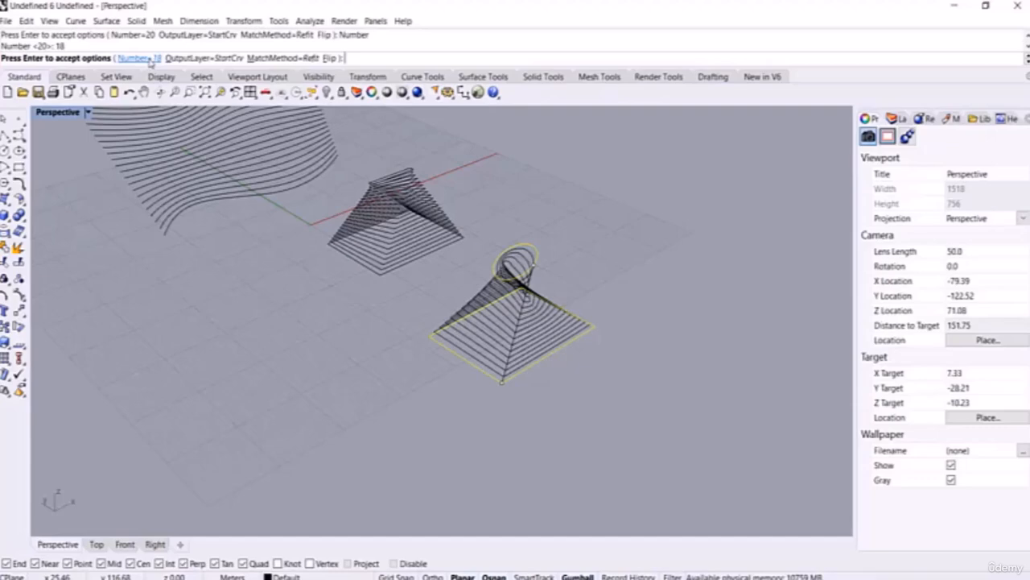
click(331, 58)
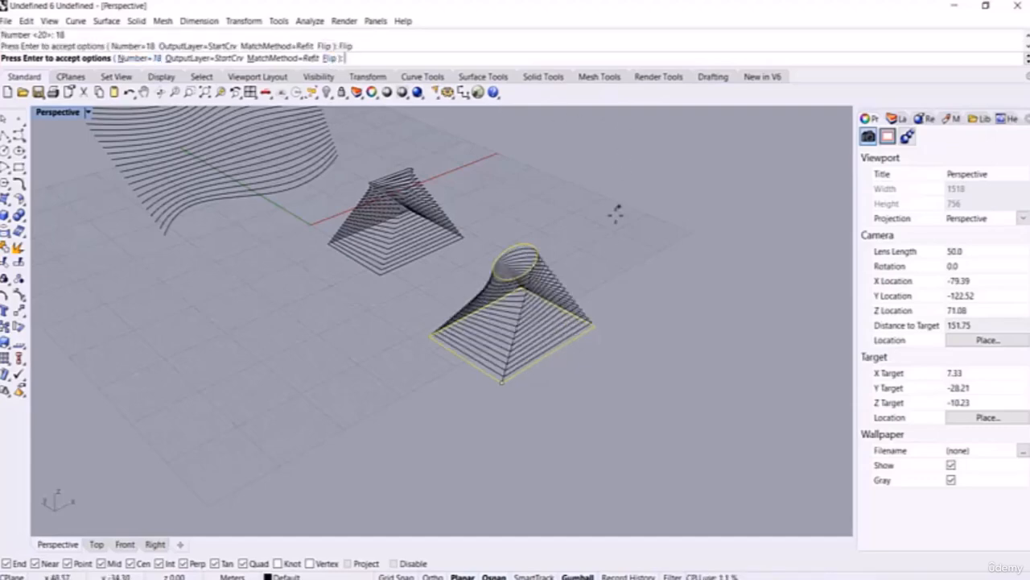
right_drag(615, 213, 621, 236)
right_click(623, 237)
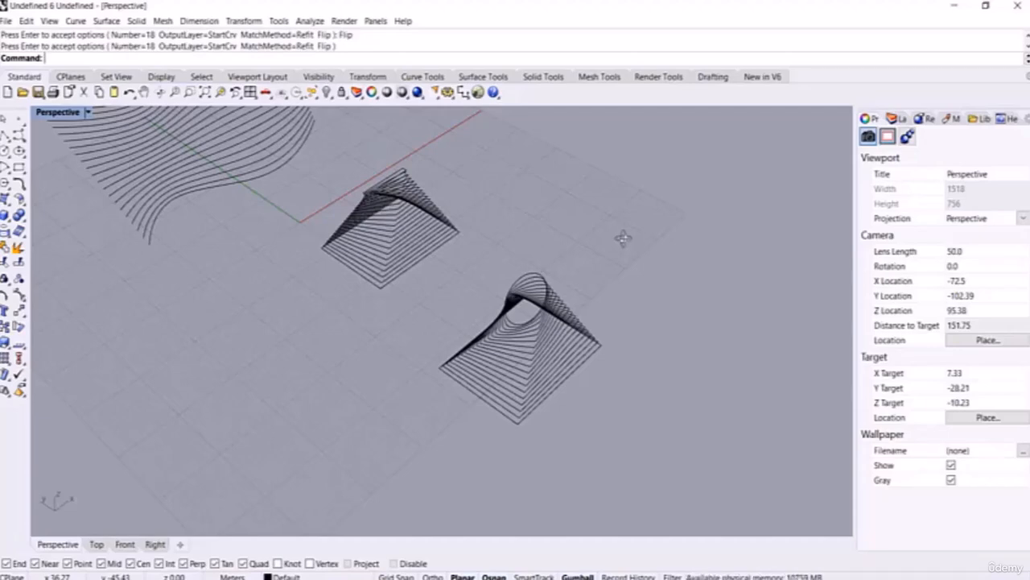
right_drag(623, 237, 524, 328)
key(ctrl+z)
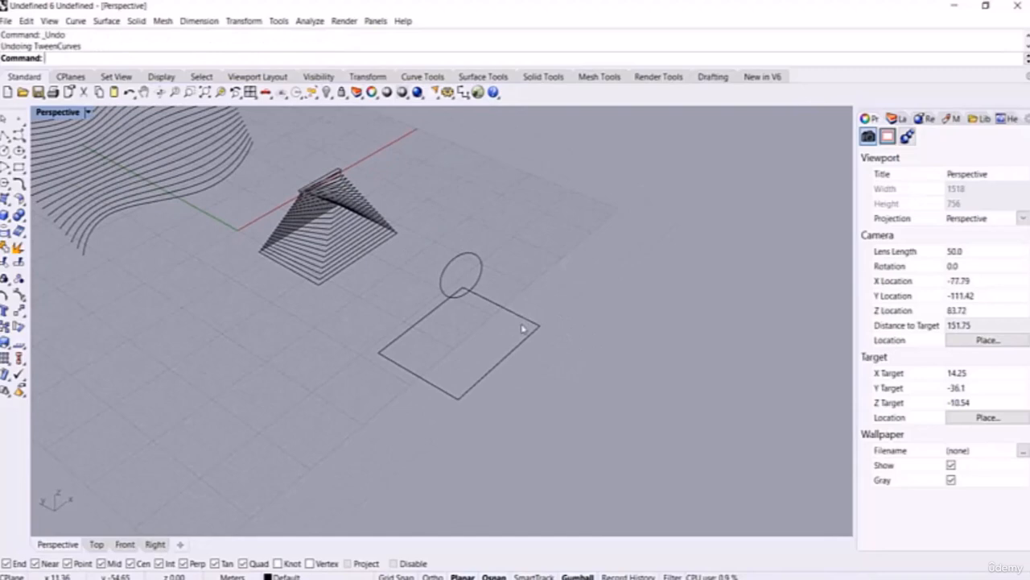
Step: Align the ellipse and rectangle seams with CrvSeam's Automatic option
text(Curv)
text(CrvSeam)
key(Return)
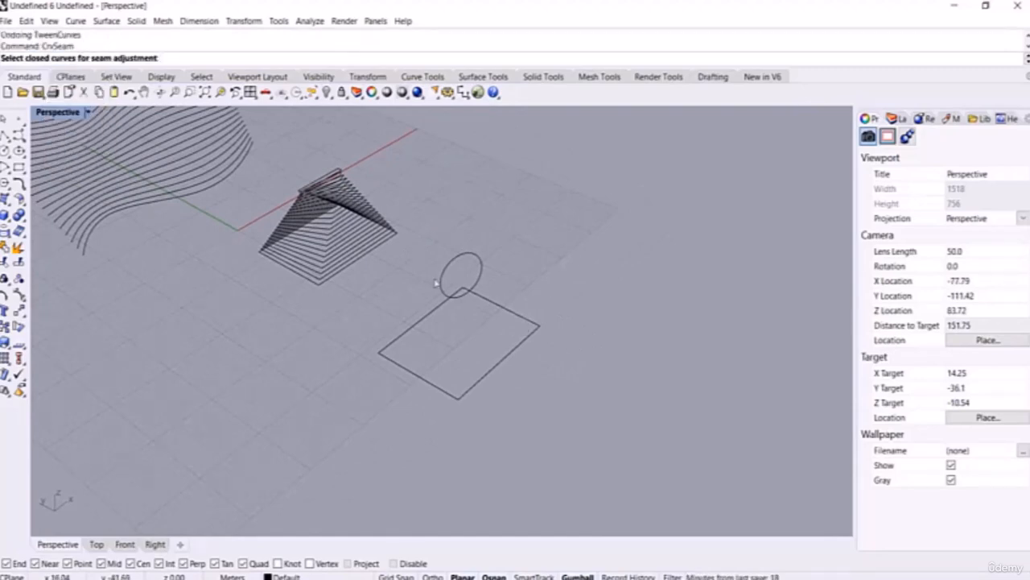
drag(551, 240, 442, 368)
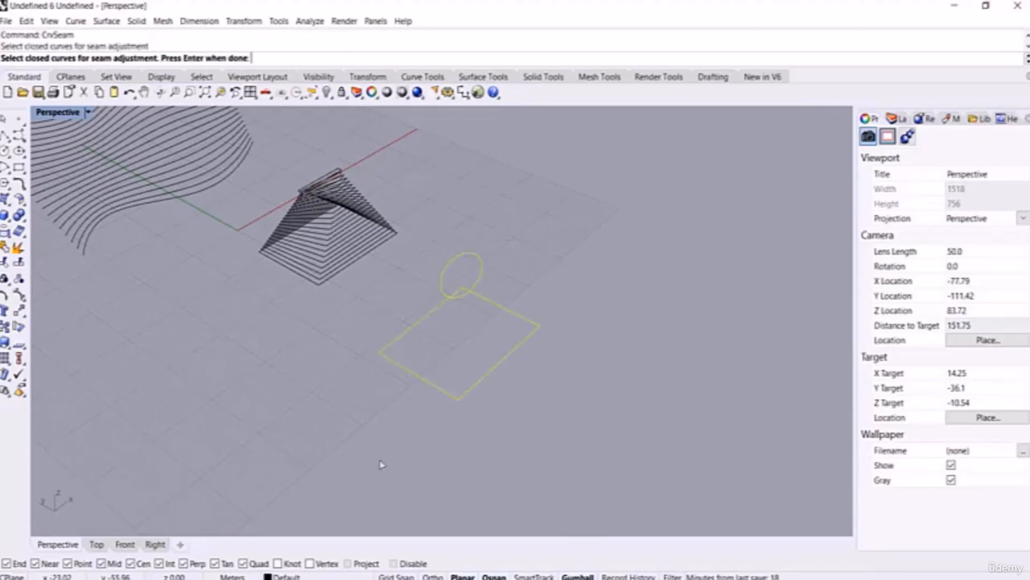
key(Return)
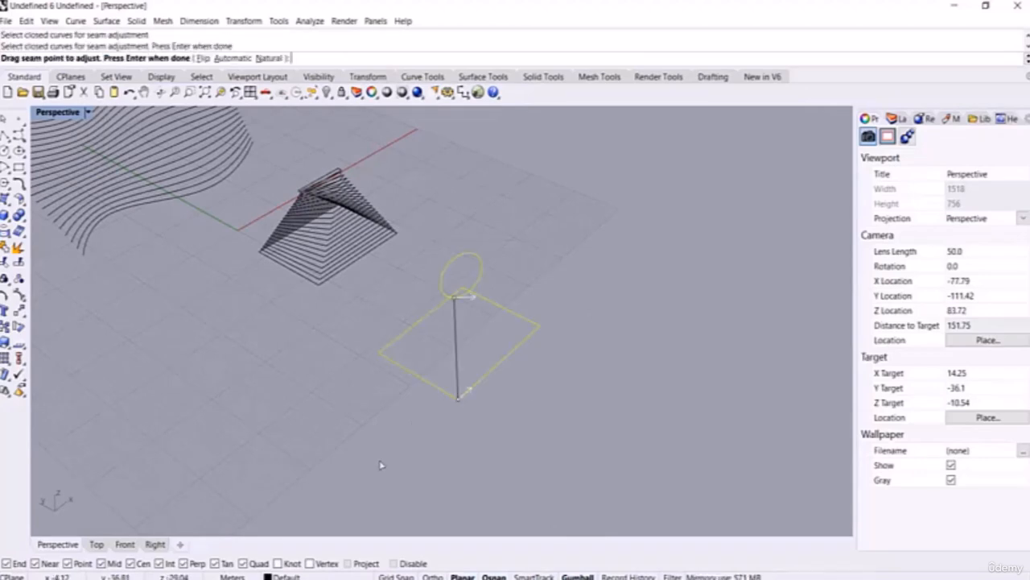
click(231, 58)
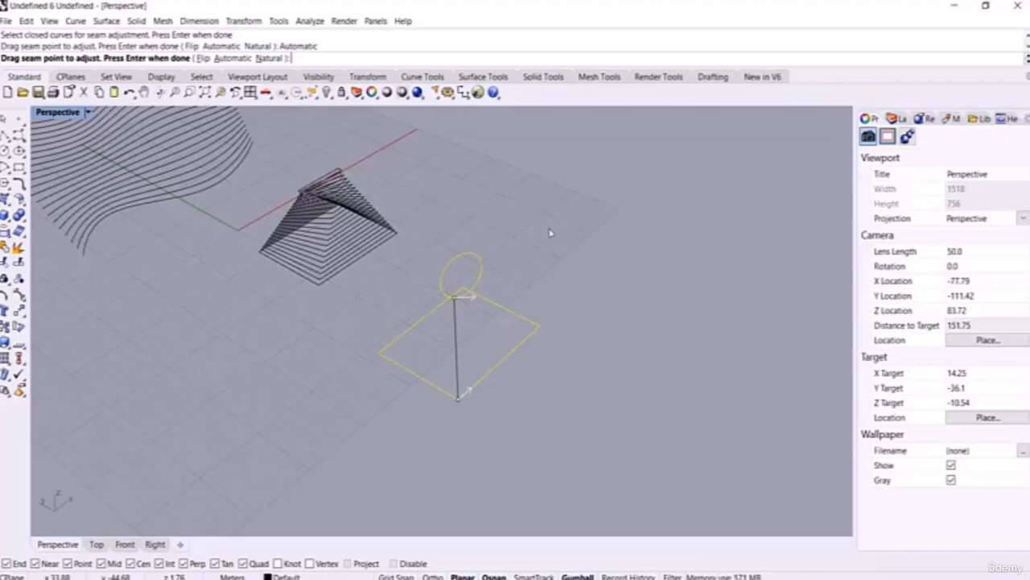
key(Return)
Step: Tween 18 curves between the ellipse and rectangle, then undo them
mouse_move(547, 232)
right_down()
mouse_move(524, 228)
mouse_move(532, 225)
right_up()
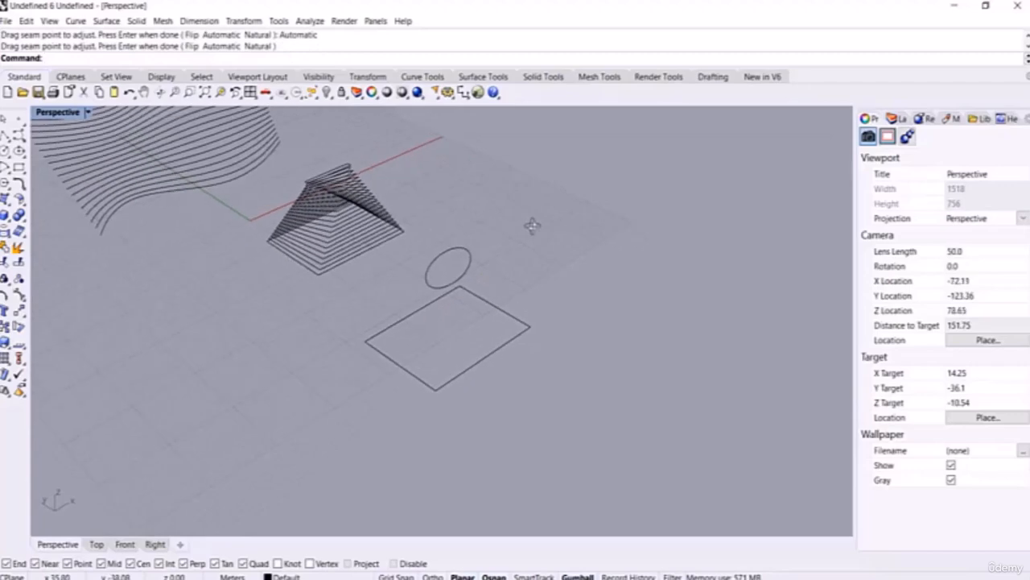
text(TweenCurves)
key(Return)
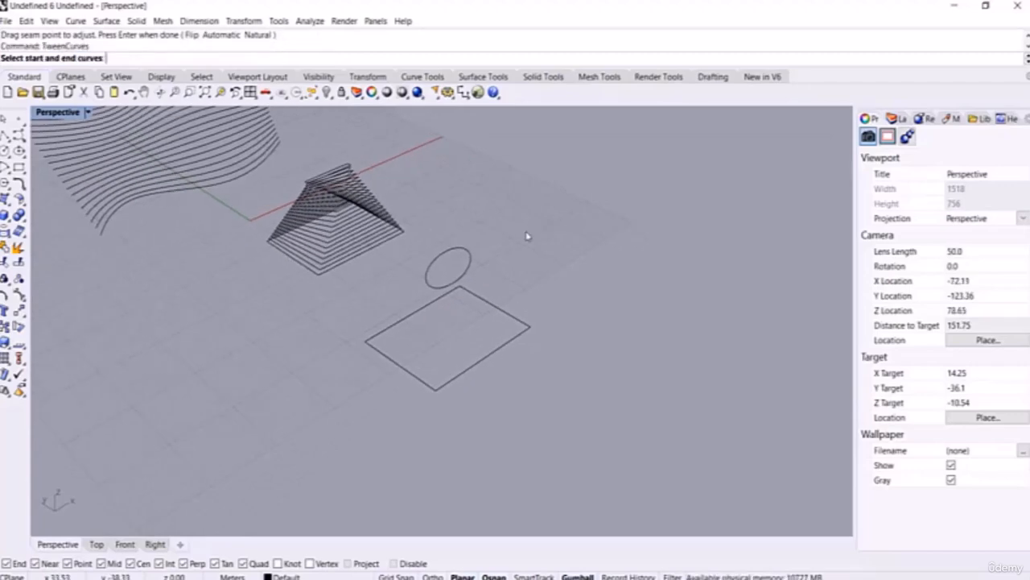
drag(528, 233, 450, 398)
key(Return)
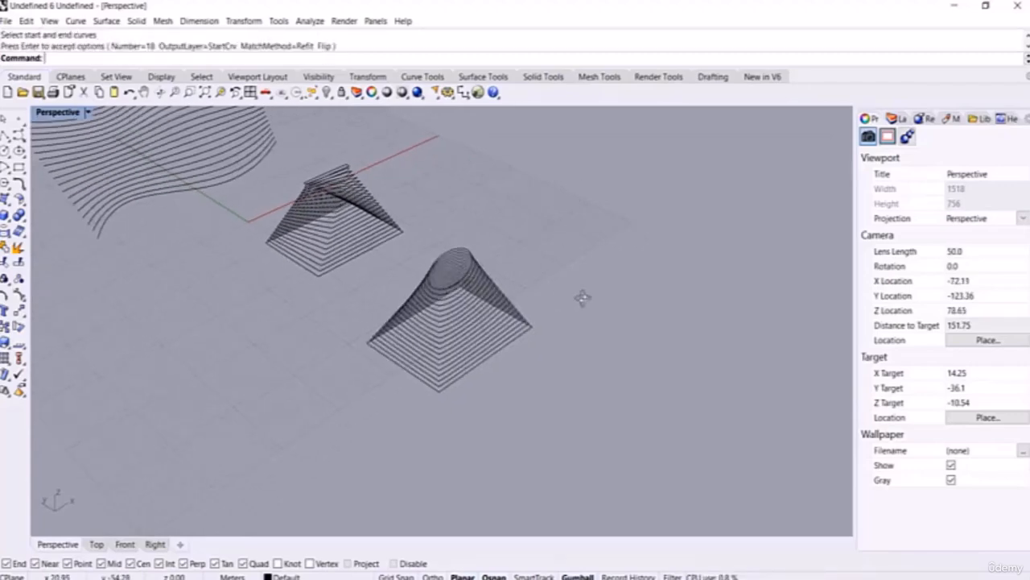
right_drag(582, 297, 532, 324)
key(ctrl+z)
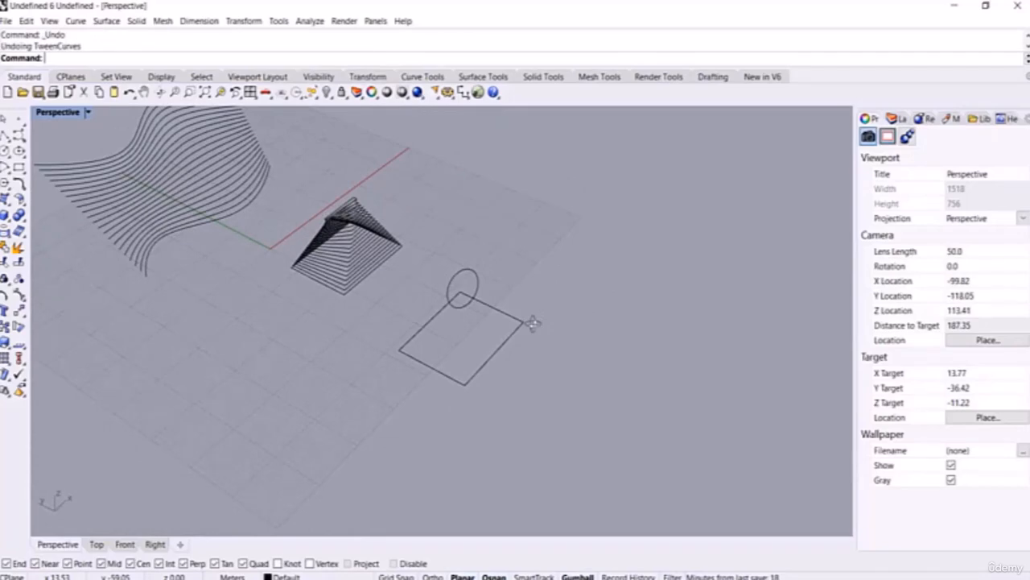
Step: Run CrvSeam on the circle and square, moving the circle's seam to its top quadrant
text(CrvSeam)
key(Return)
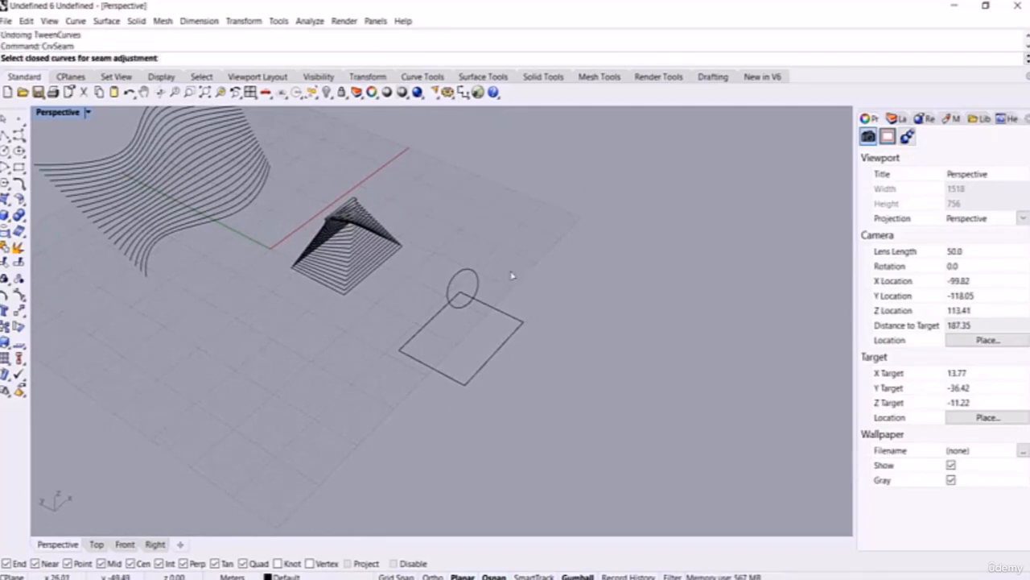
scroll(497, 290, up, 4)
drag(526, 251, 424, 372)
right_click(451, 365)
right_drag(484, 351, 479, 359)
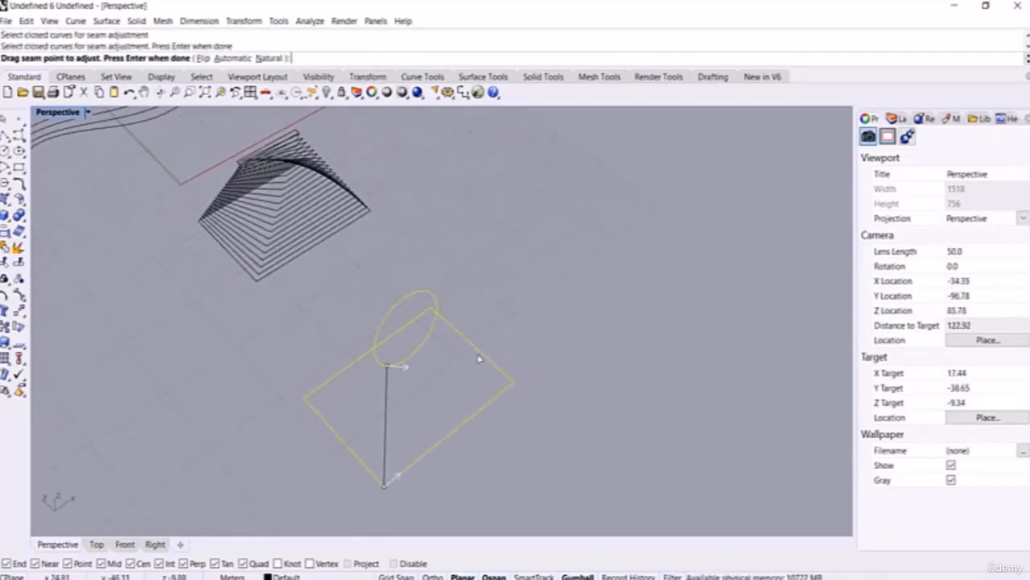
click(387, 366)
scroll(436, 320, up, 6)
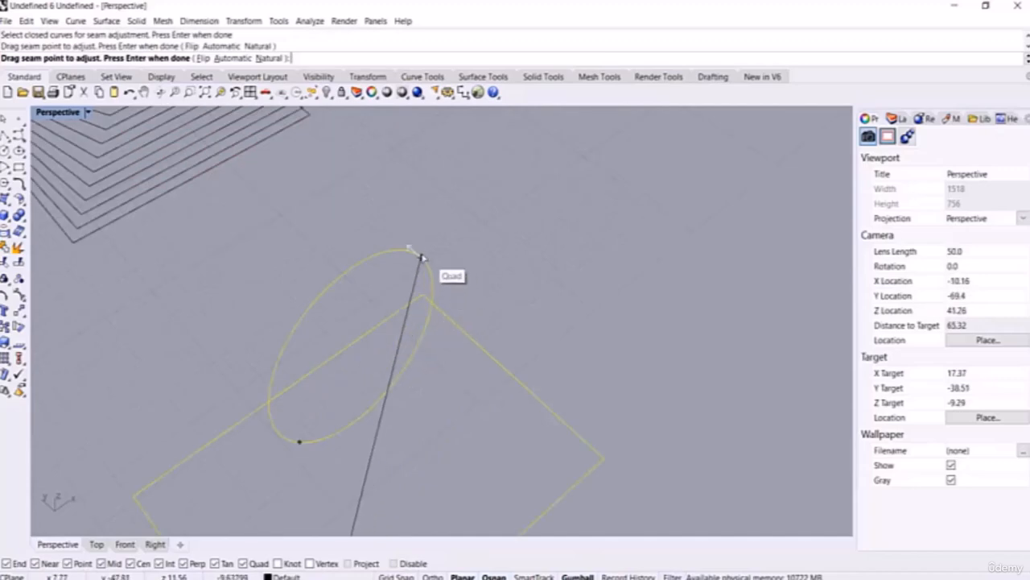
click(420, 256)
scroll(403, 386, down, 6)
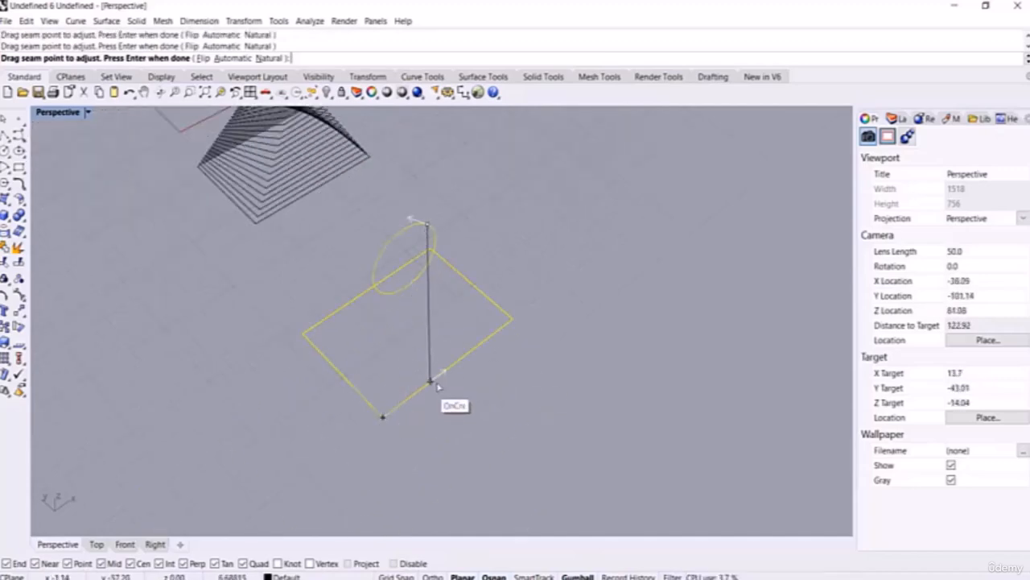
click(452, 365)
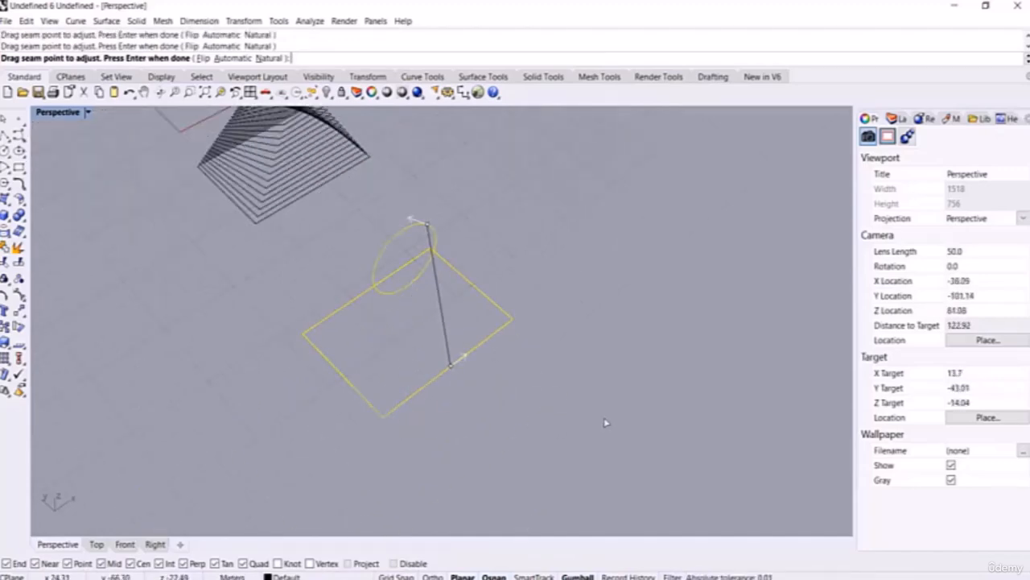
Step: Set both seams to Automatic, then Natural, and accept the result
click(233, 59)
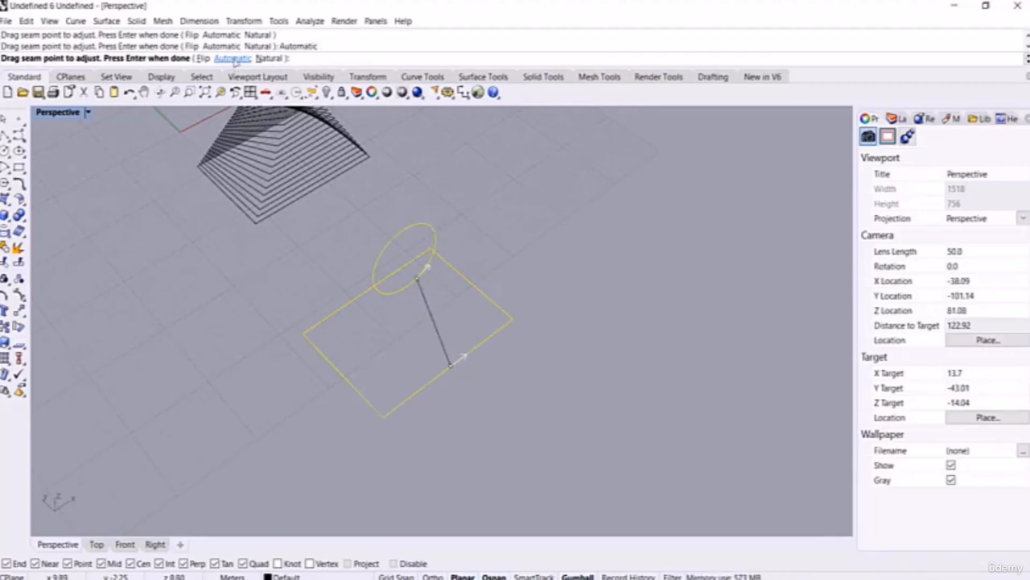
click(270, 59)
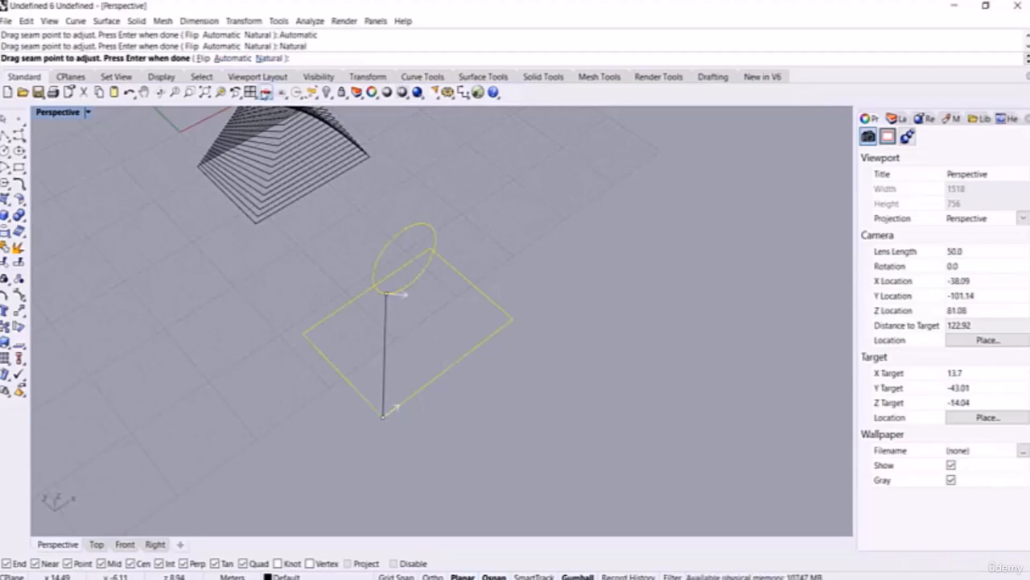
key(Return)
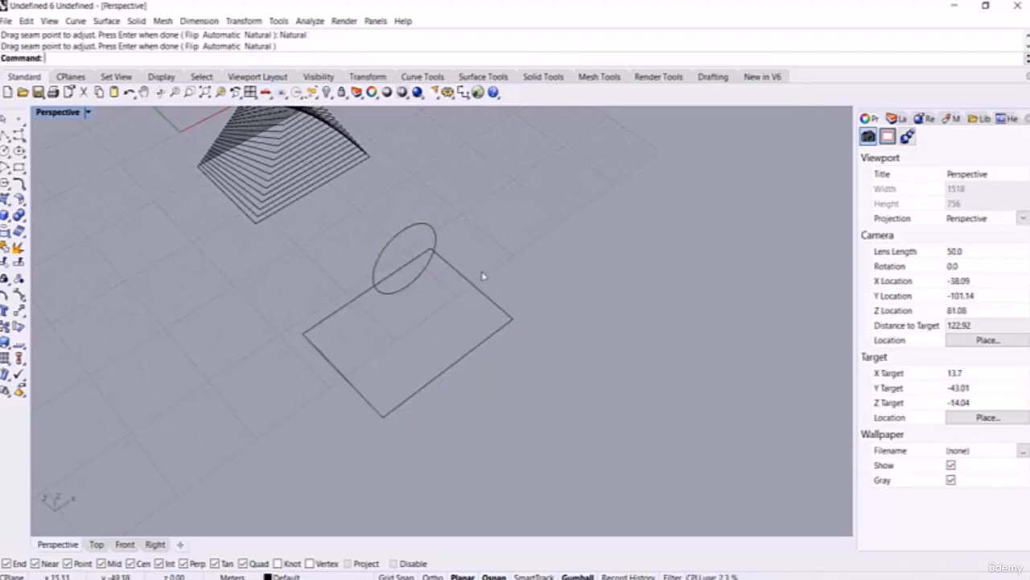
scroll(405, 346, down, 4)
right_drag(406, 347, 441, 317)
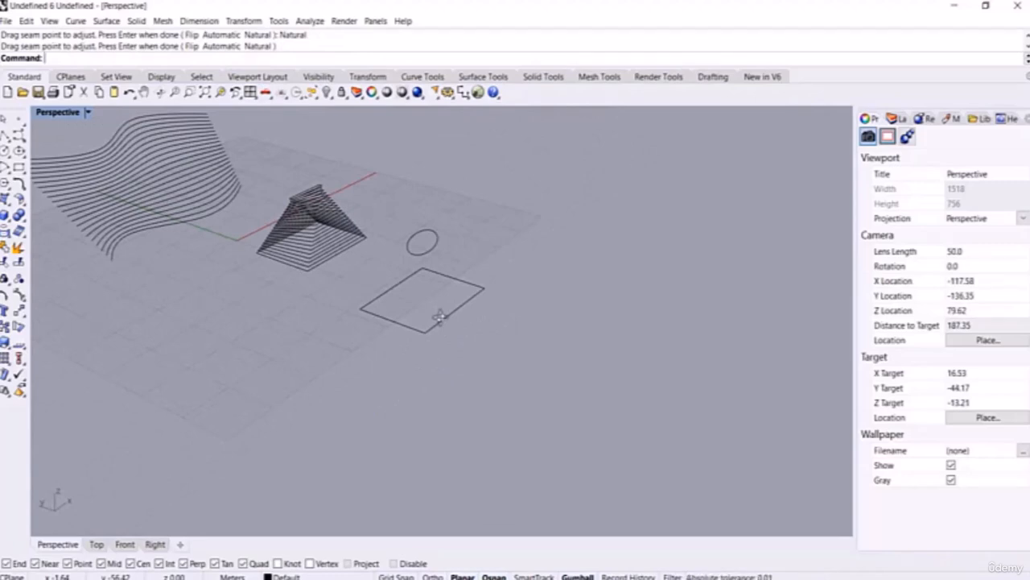
scroll(425, 281, down, 6)
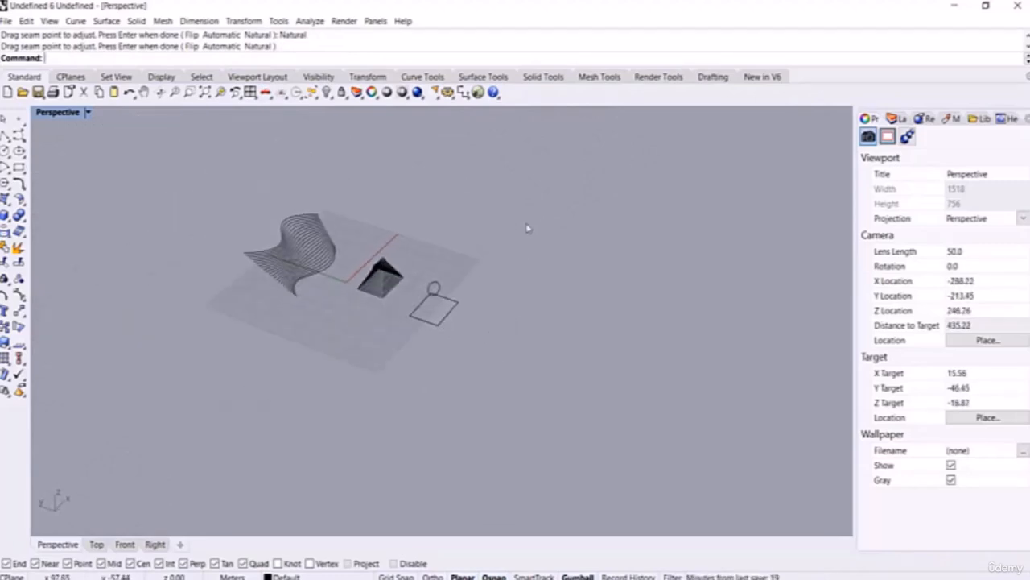
Step: Delete every curve in the scene and switch to the Top viewport
drag(535, 190, 198, 372)
key(Delete)
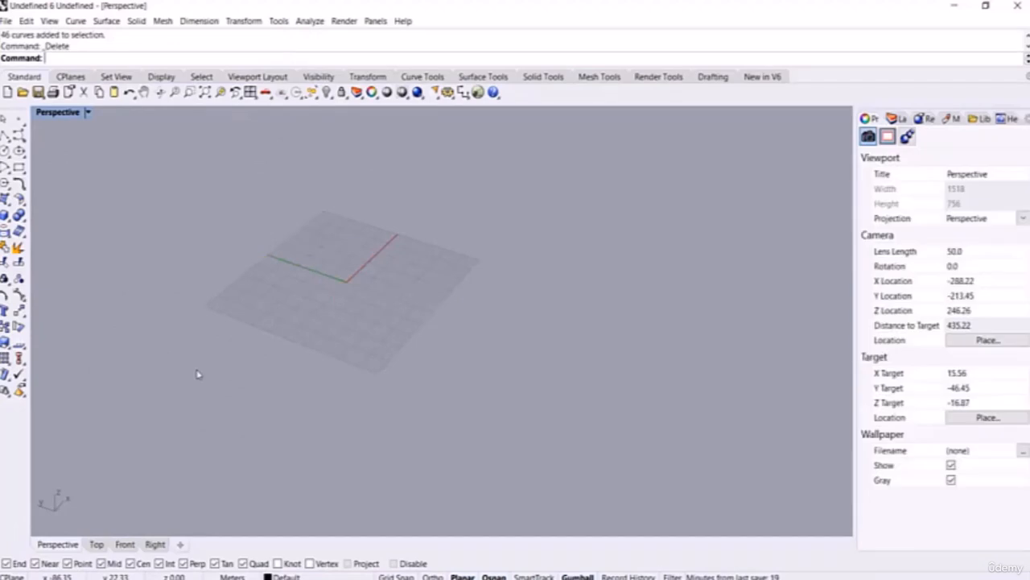
click(96, 544)
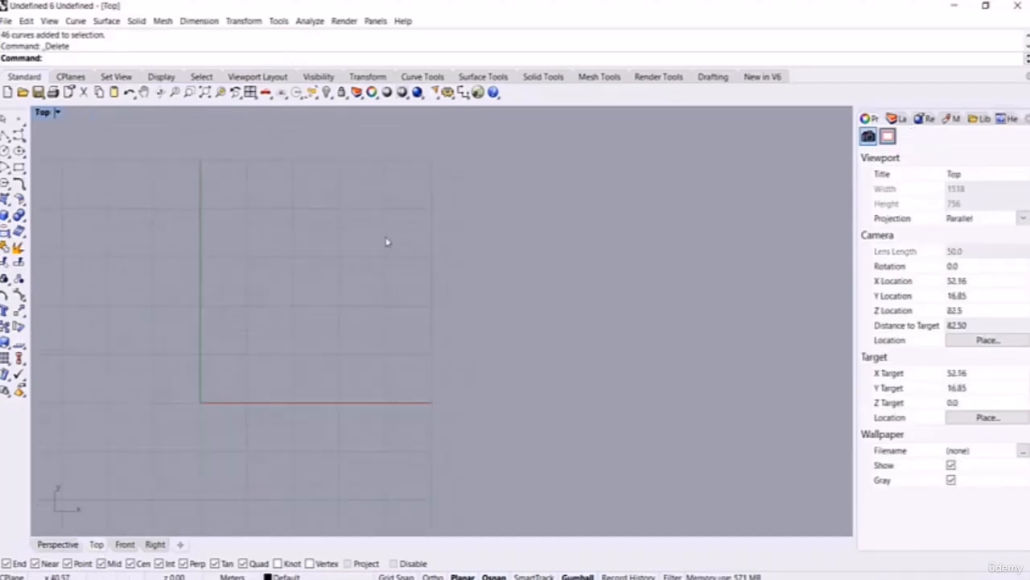
scroll(282, 301, up, 2)
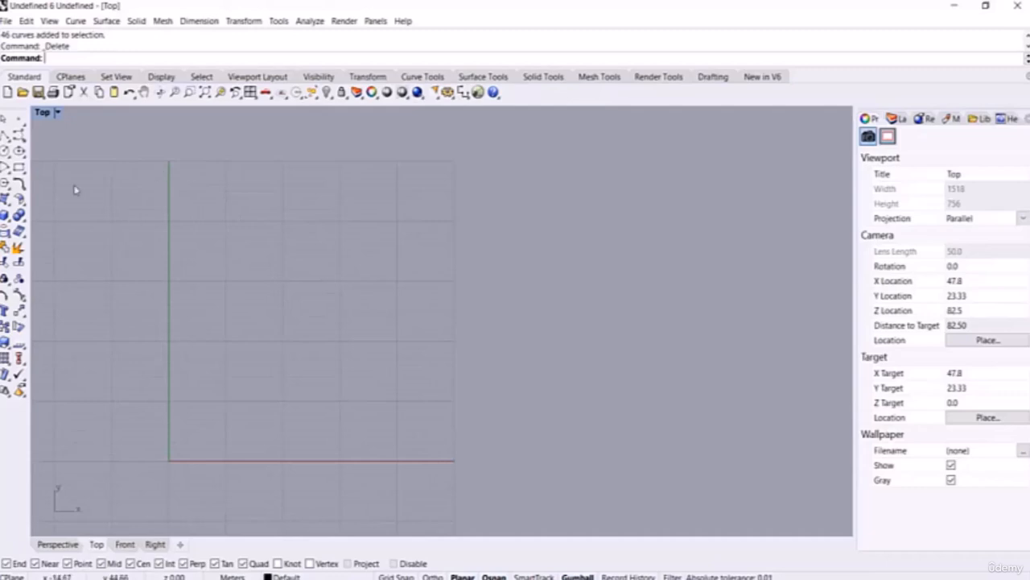
Step: Draw a tall, narrow rectangle in the Top view
click(19, 167)
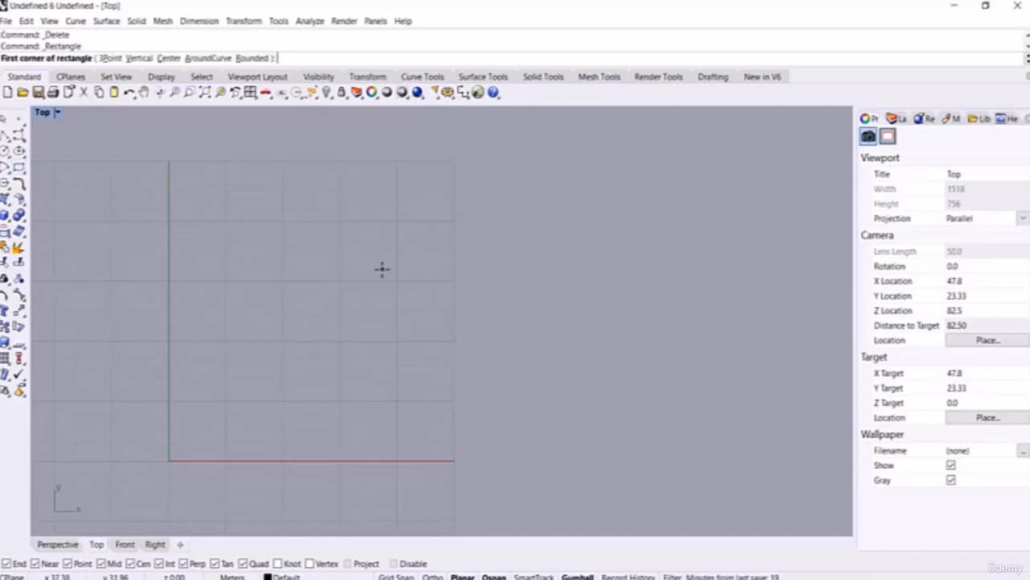
right_drag(475, 290, 115, 317)
click(131, 220)
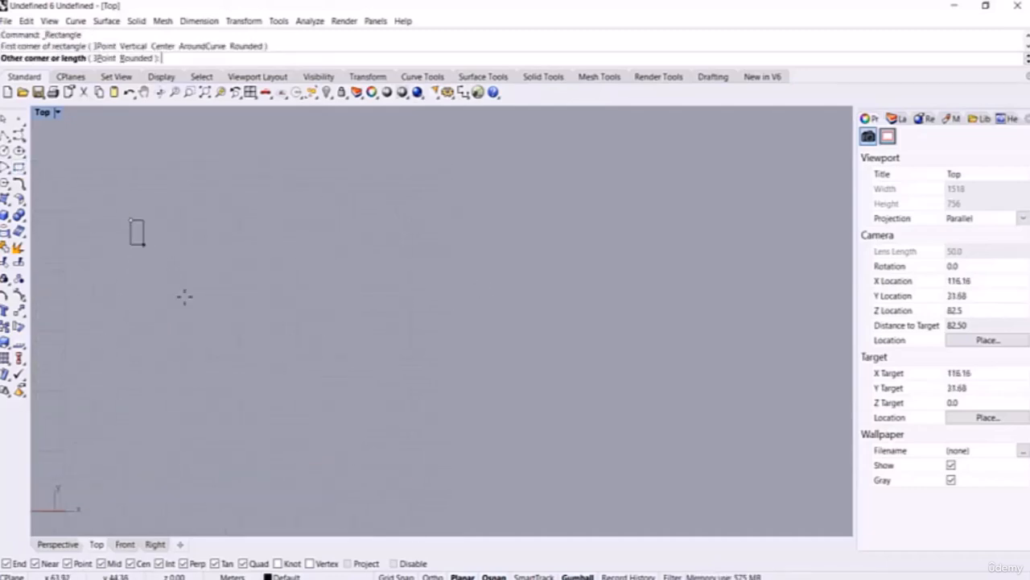
click(227, 449)
scroll(297, 318, down, 3)
right_drag(298, 318, 235, 316)
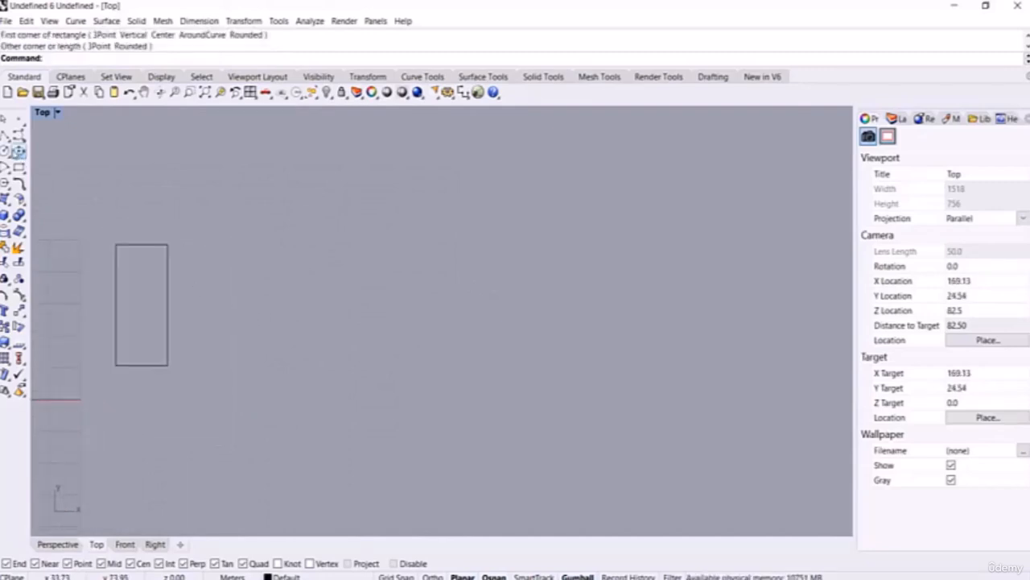
Step: Draw a circle to the right of the rectangle
click(18, 150)
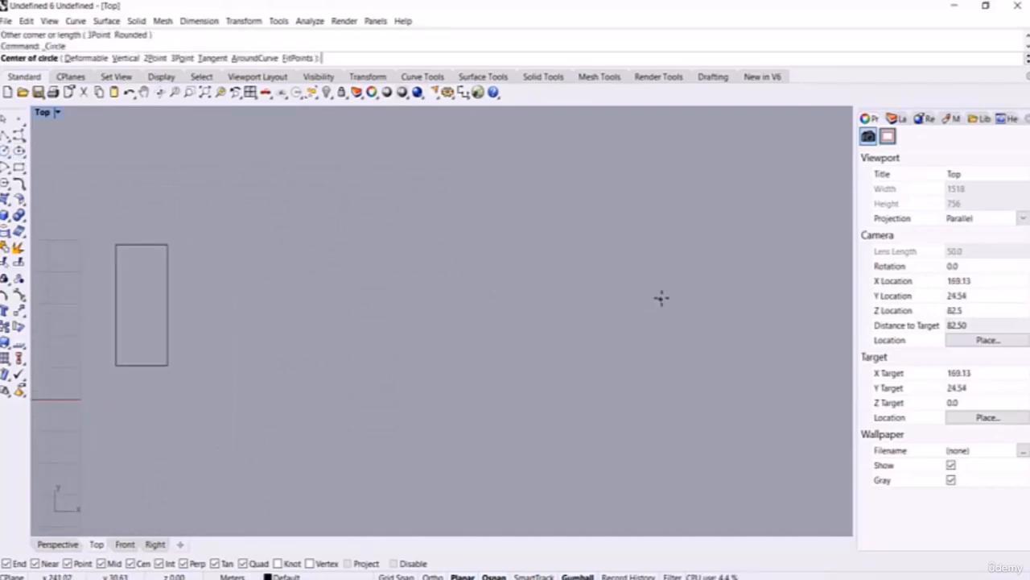
click(687, 302)
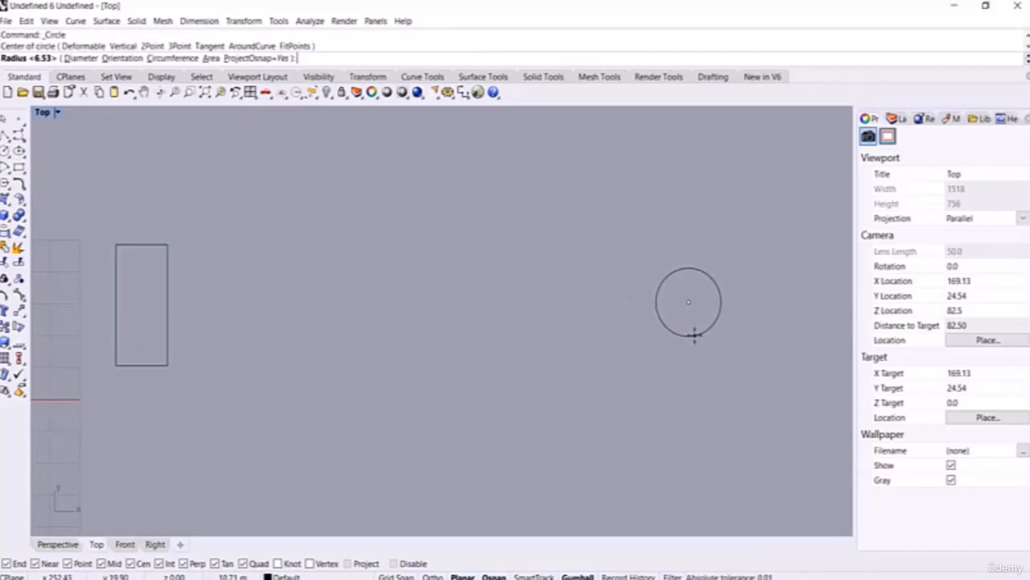
click(694, 334)
right_drag(146, 528, 132, 512)
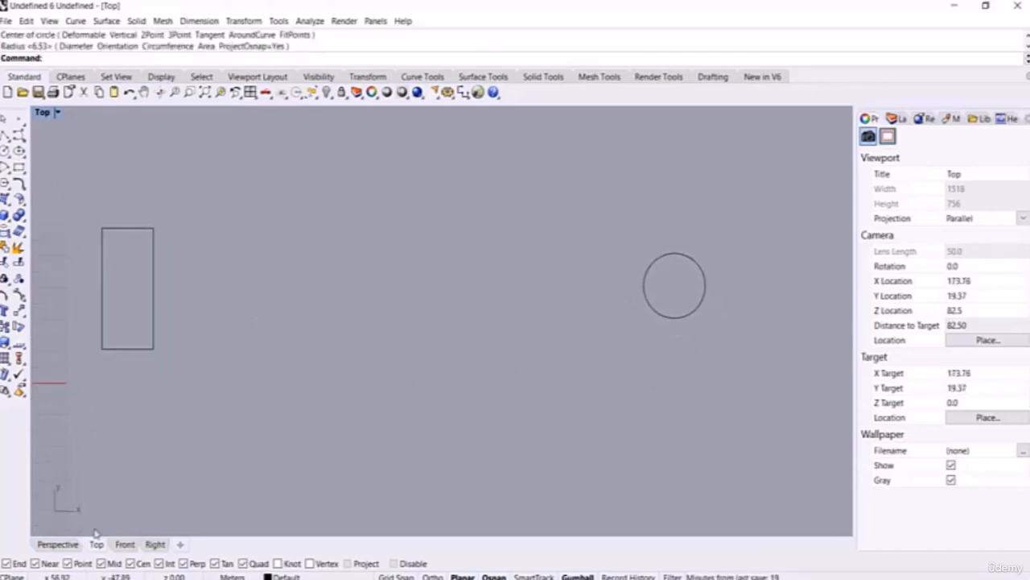
Step: Inspect the rectangle and circle in Perspective, then recentre them in the Top view
click(57, 544)
right_drag(455, 322, 193, 517)
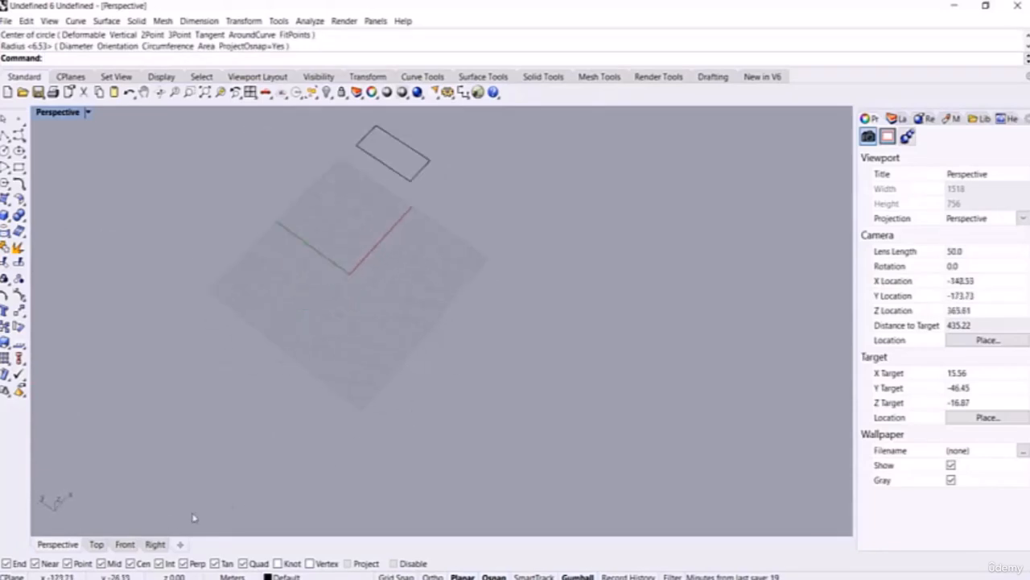
click(96, 549)
scroll(298, 352, down, 4)
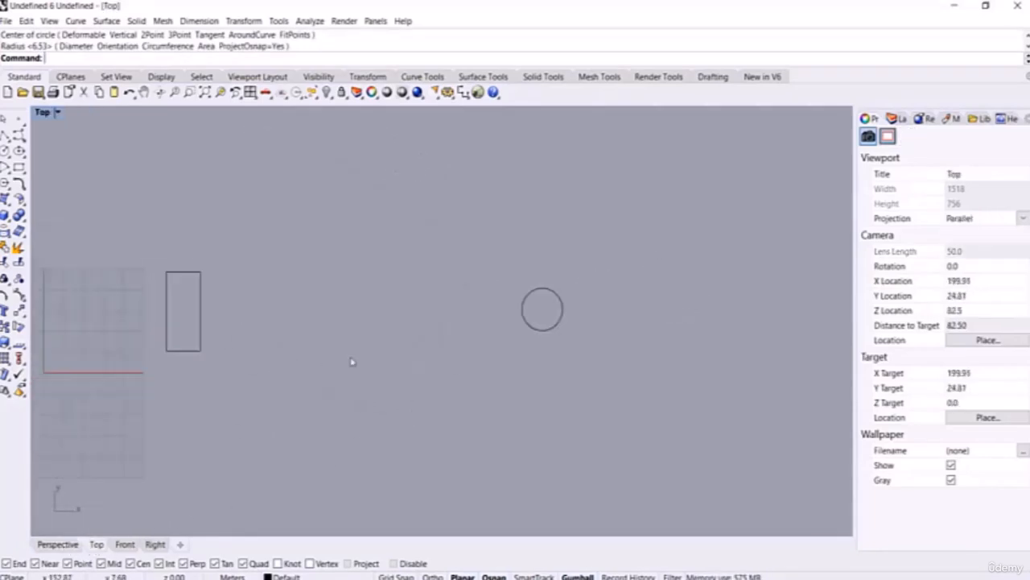
right_drag(351, 359, 390, 334)
scroll(274, 267, up, 2)
right_drag(413, 294, 414, 303)
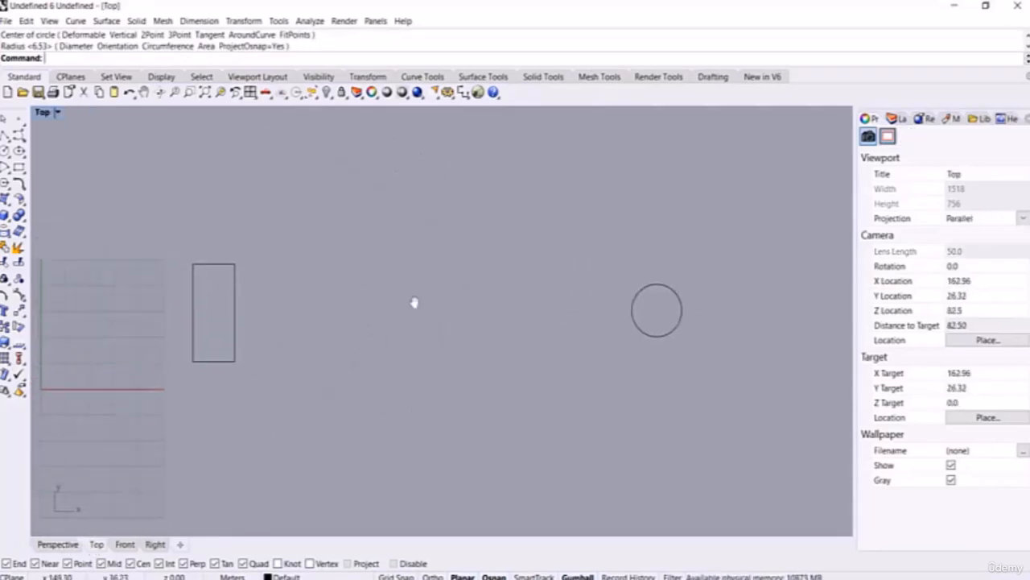
text(TweenCurves)
key(Return)
click(233, 294)
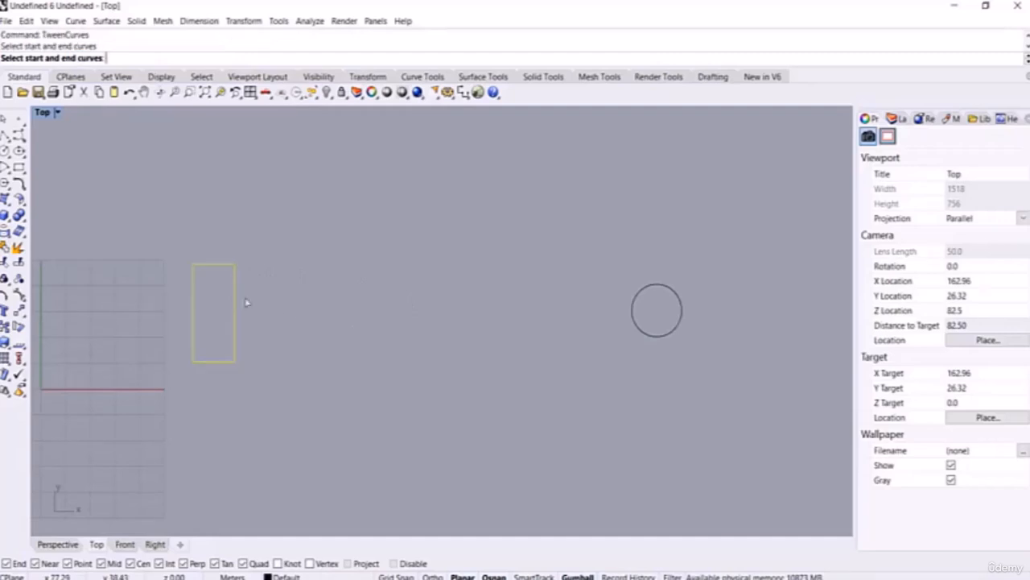
click(627, 320)
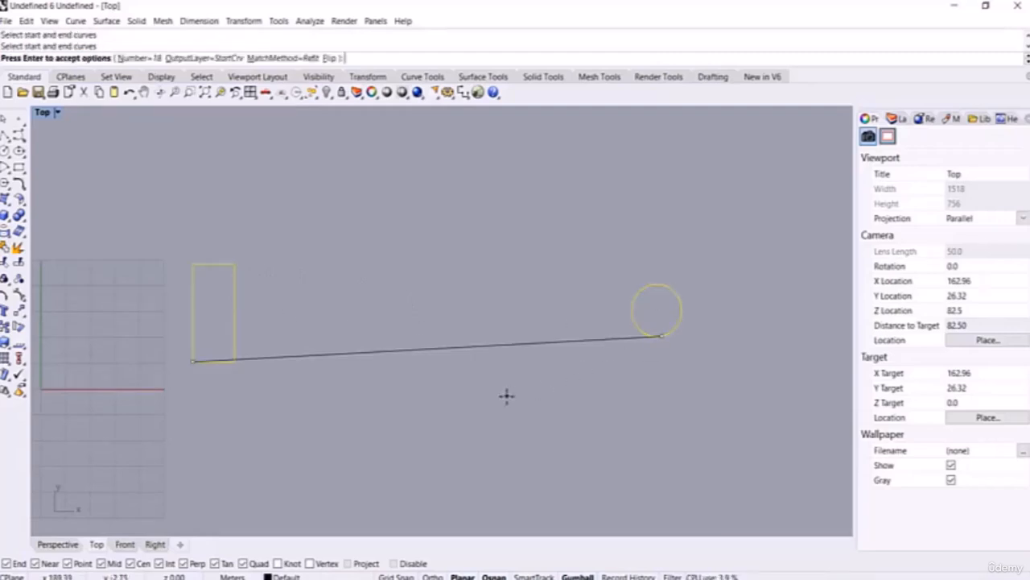
key(Return)
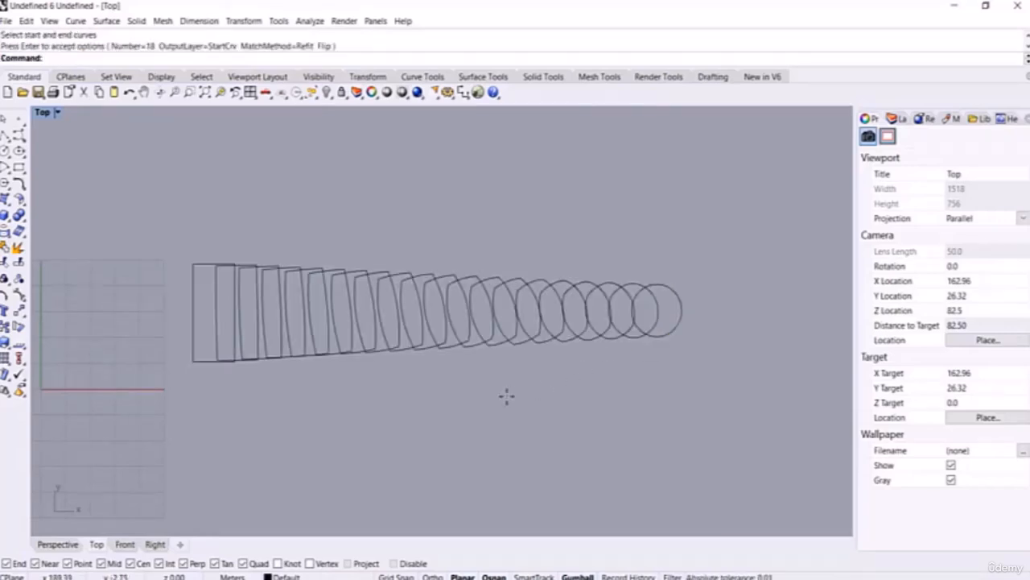
click(127, 92)
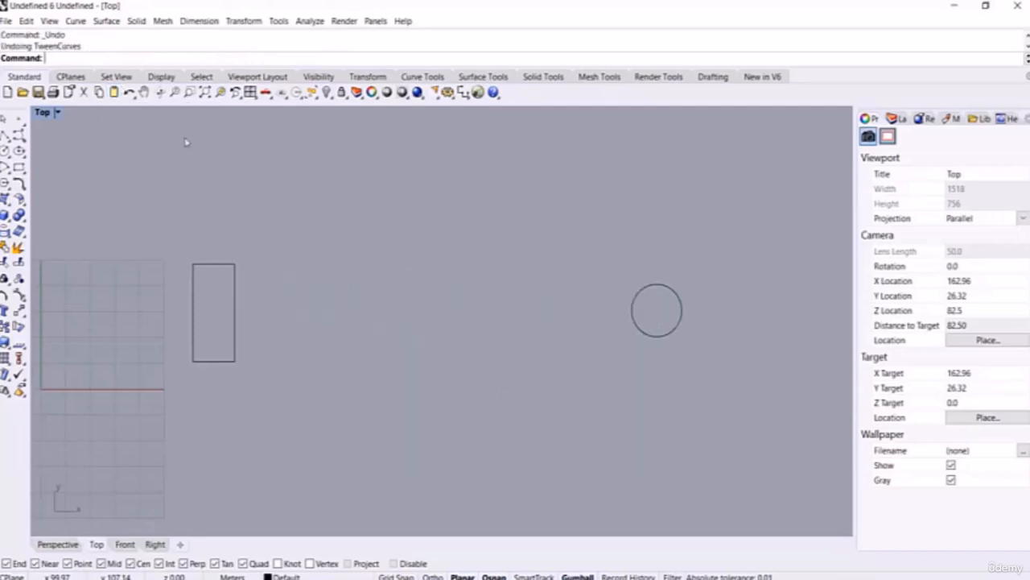
key(Return)
click(236, 310)
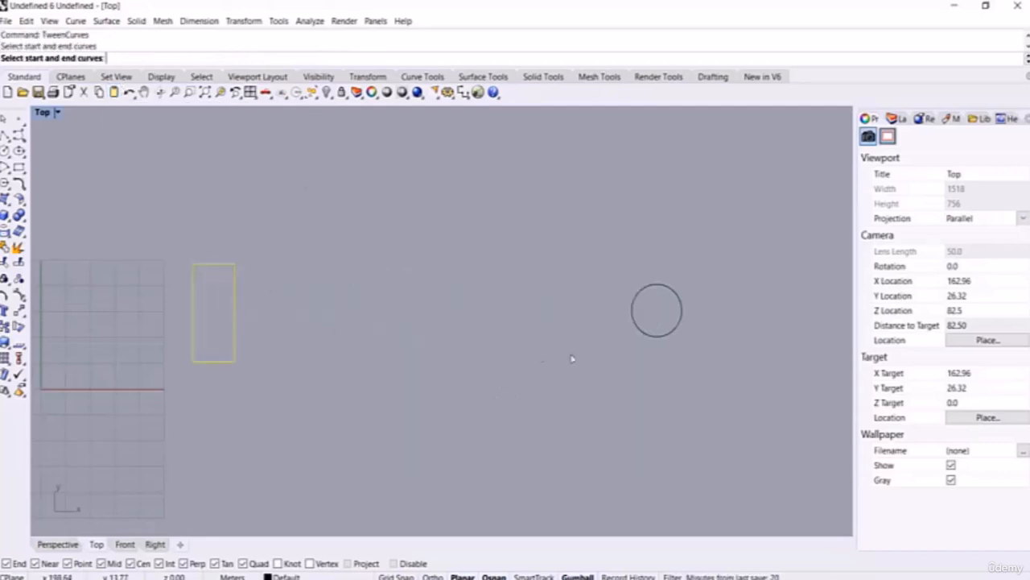
click(644, 337)
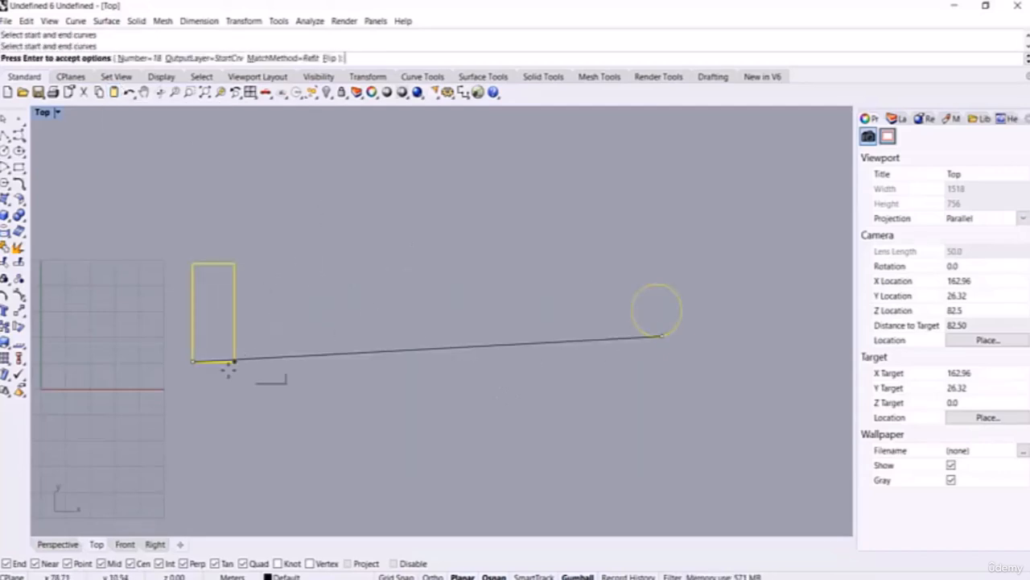
click(139, 58)
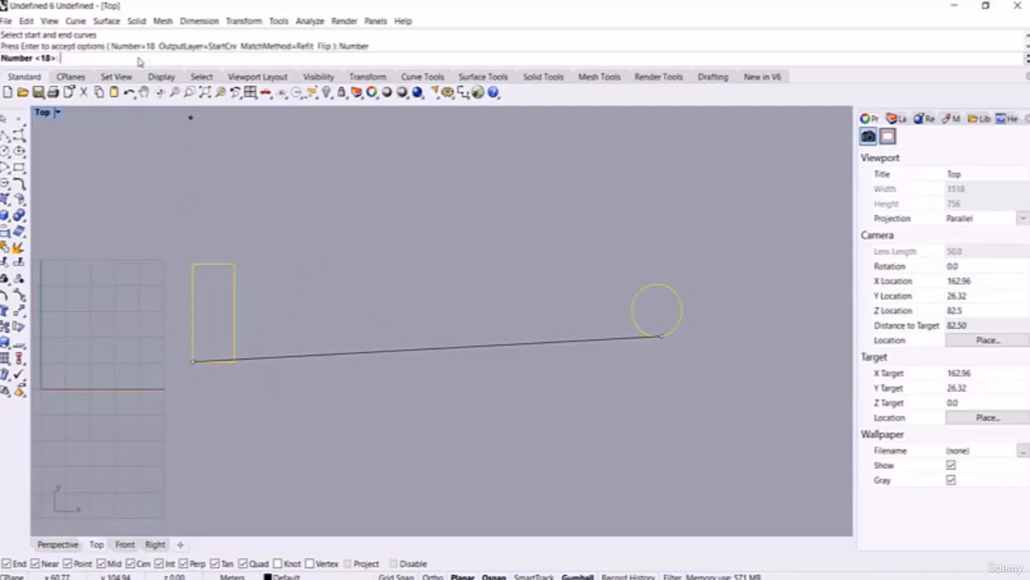
text(10)
key(Return)
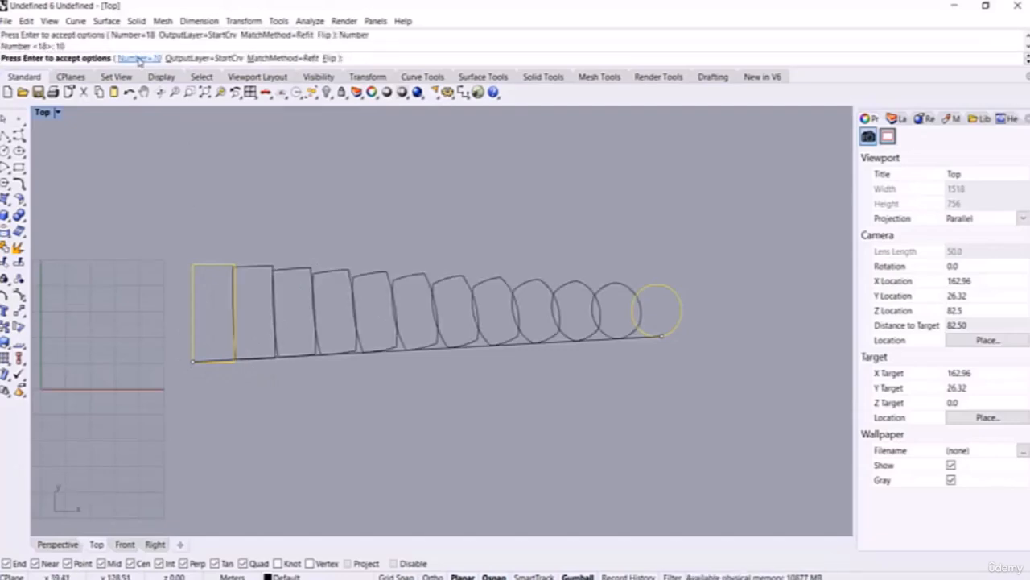
click(138, 59)
text(5)
key(Return)
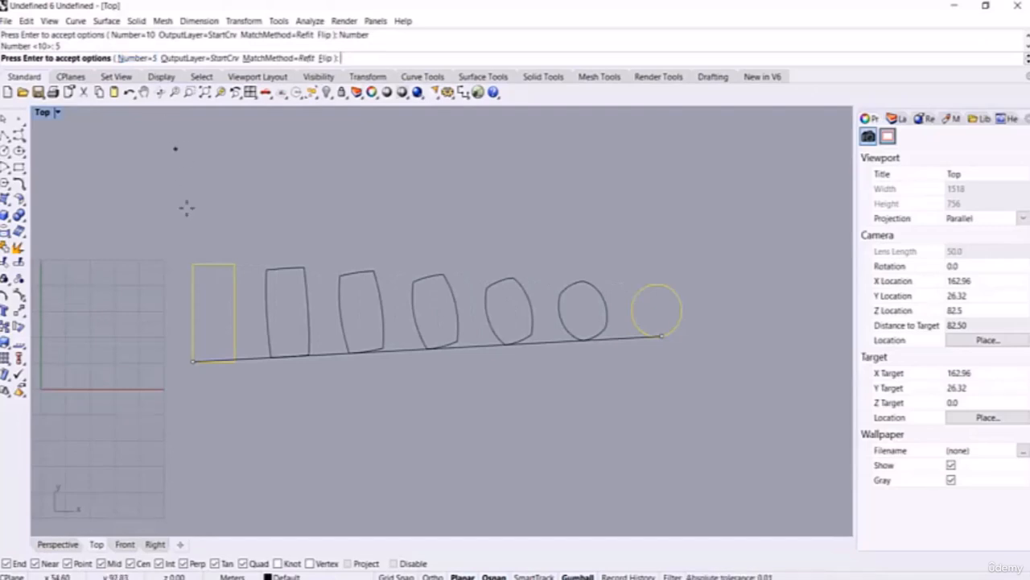
key(Return)
Step: With CrvSeam, drag the rectangle's seam to its right-edge midpoint and the circle's to its right quadrant
text(CrvSeam)
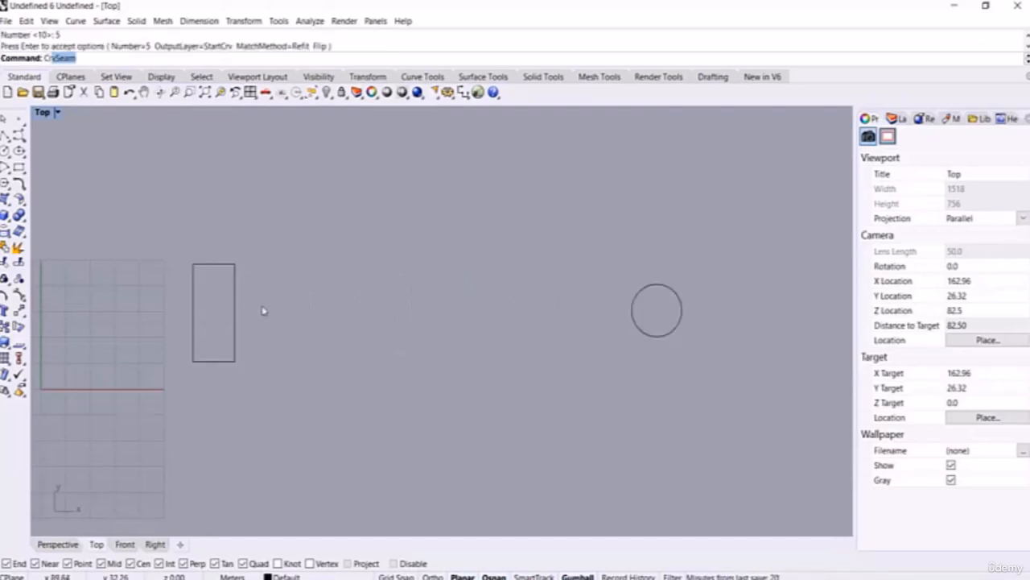
key(Return)
drag(709, 232, 233, 440)
key(Return)
drag(196, 364, 235, 313)
drag(636, 326, 681, 316)
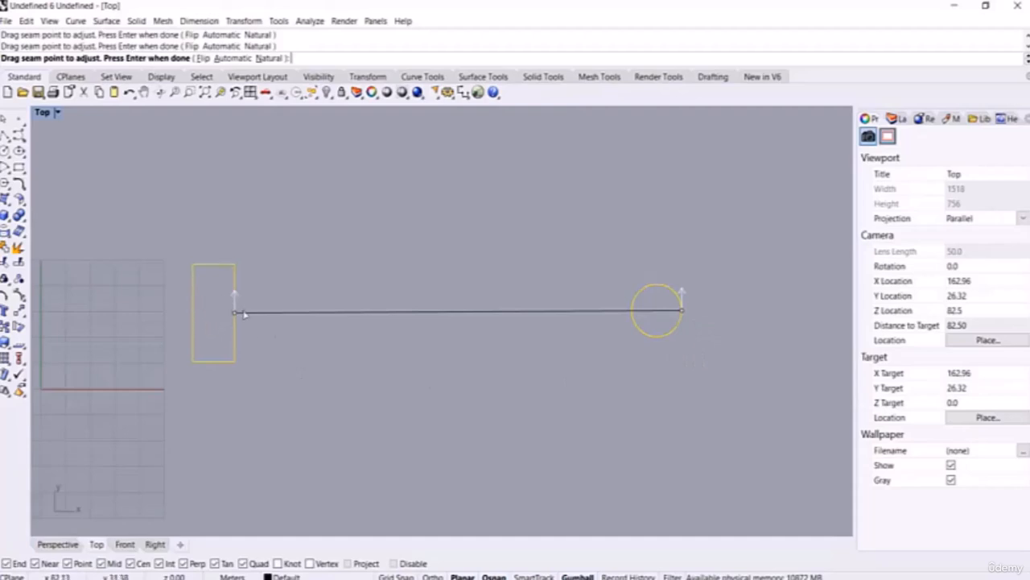
key(Return)
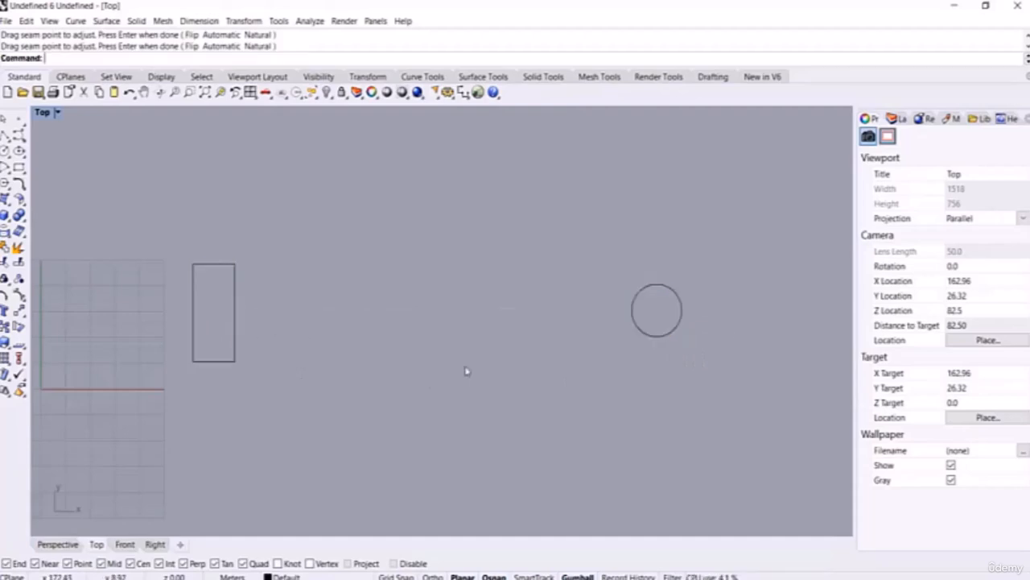
Step: Tween the rectangle and circle, then undo the five resulting tween curves
text(TweenCurves)
key(Return)
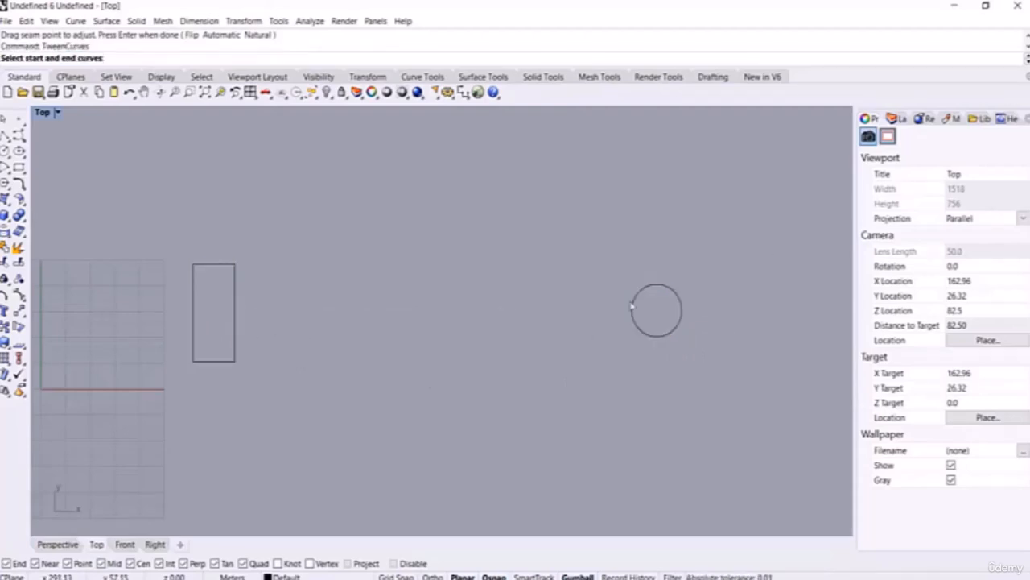
drag(755, 241, 142, 494)
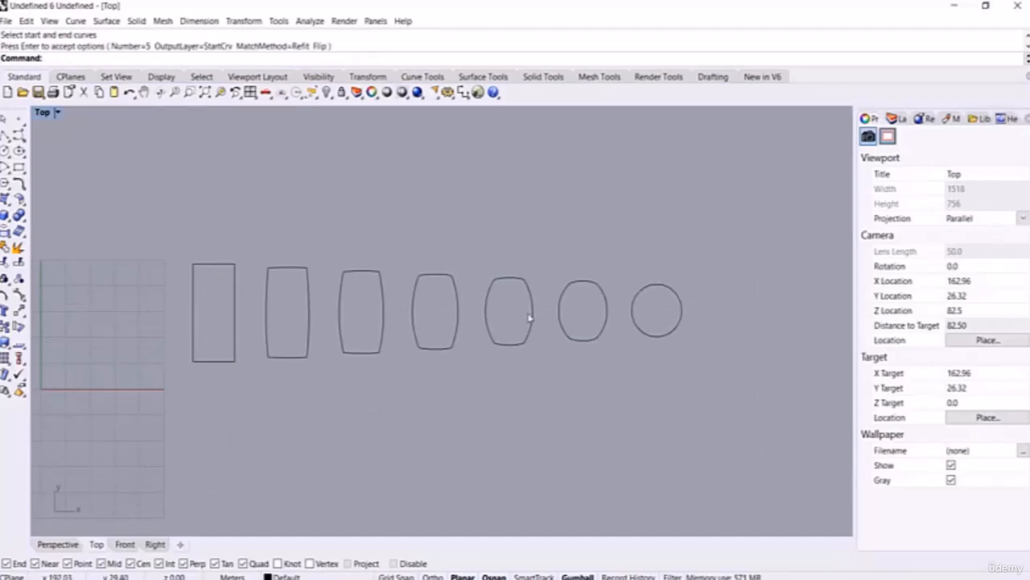
key(ctrl+z)
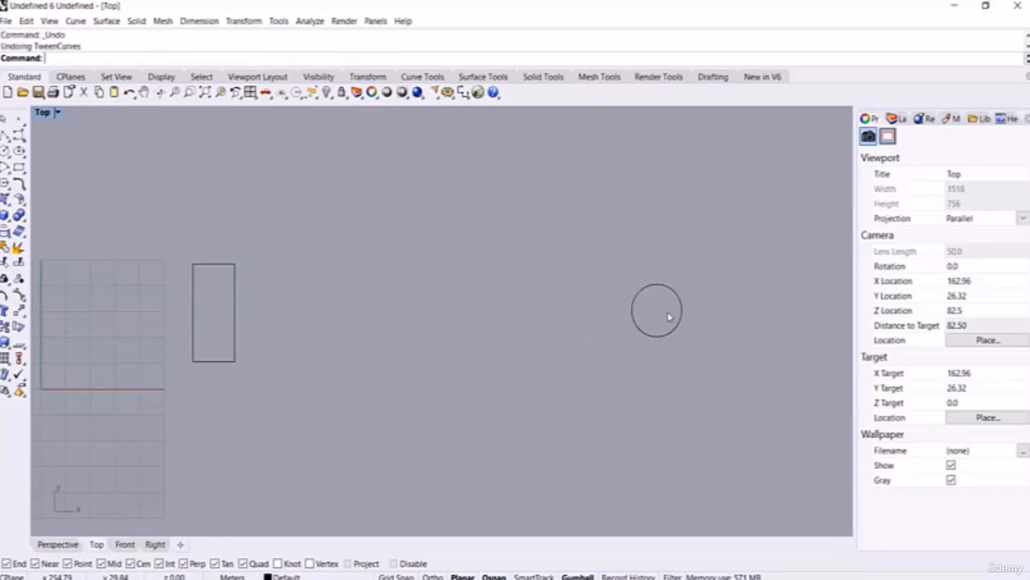
Step: Move the circle's seam to its bottom quadrant with CrvSeam
text(CrvSeam)
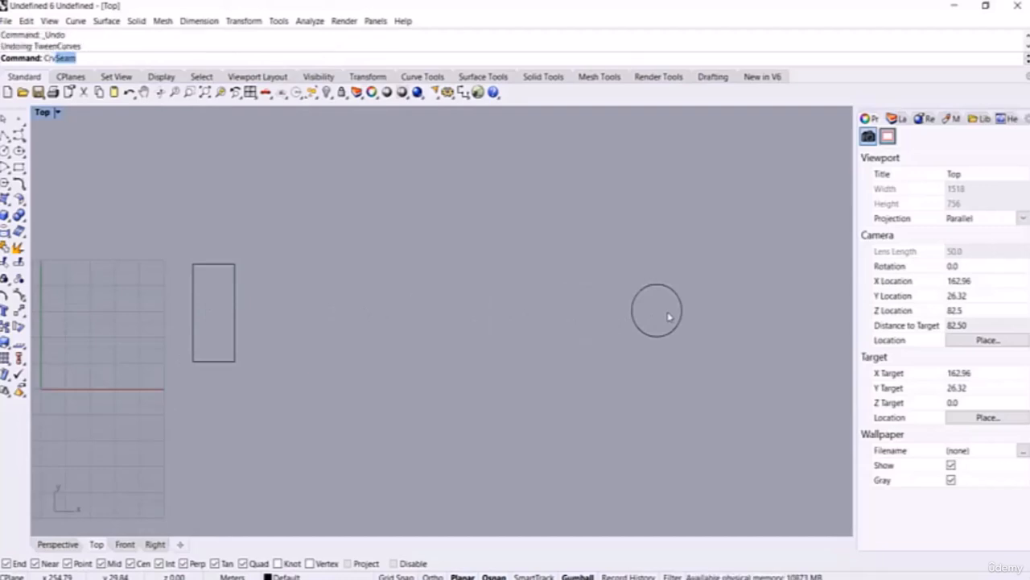
key(Return)
drag(779, 176, 105, 491)
key(Return)
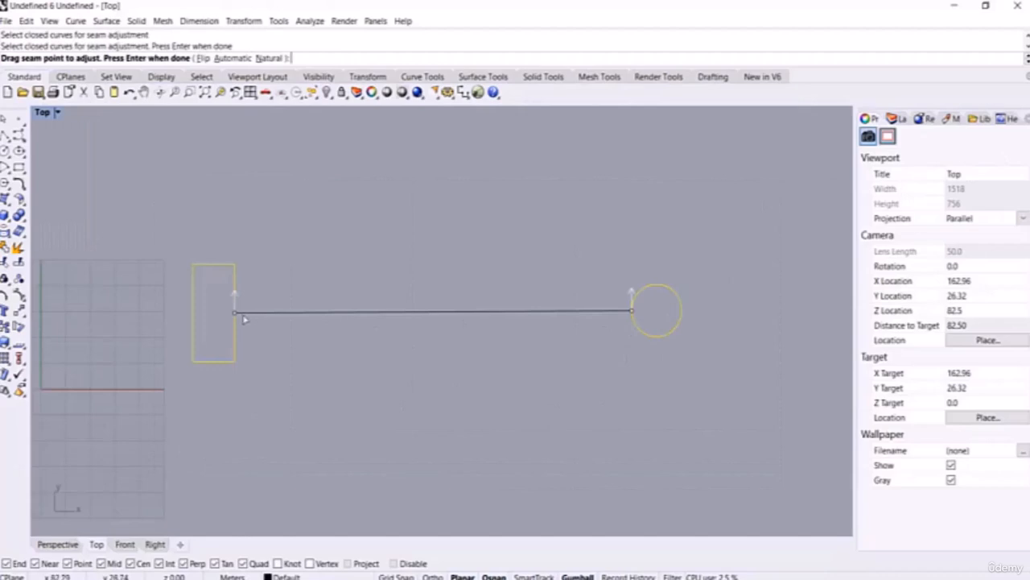
click(630, 313)
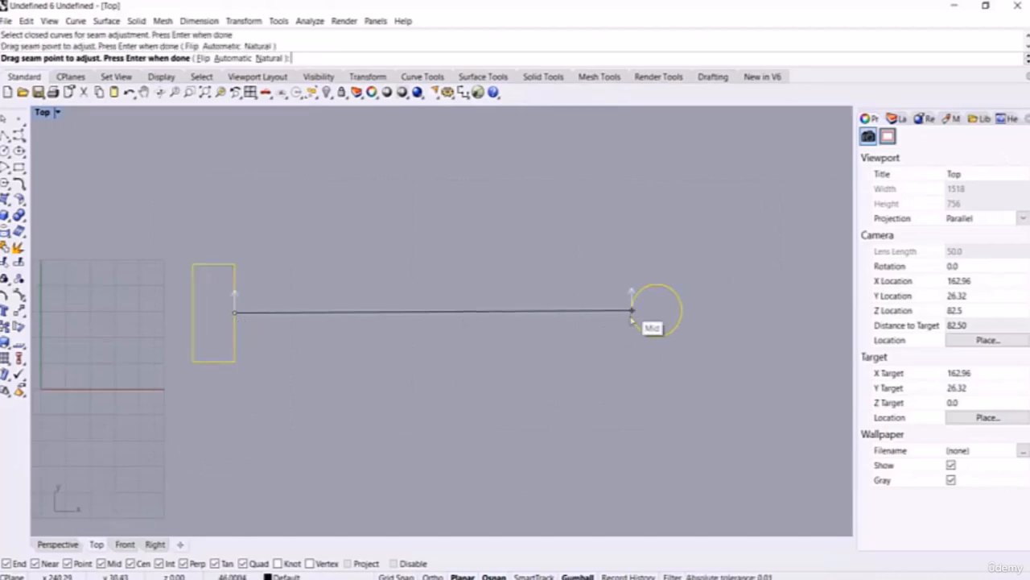
click(657, 336)
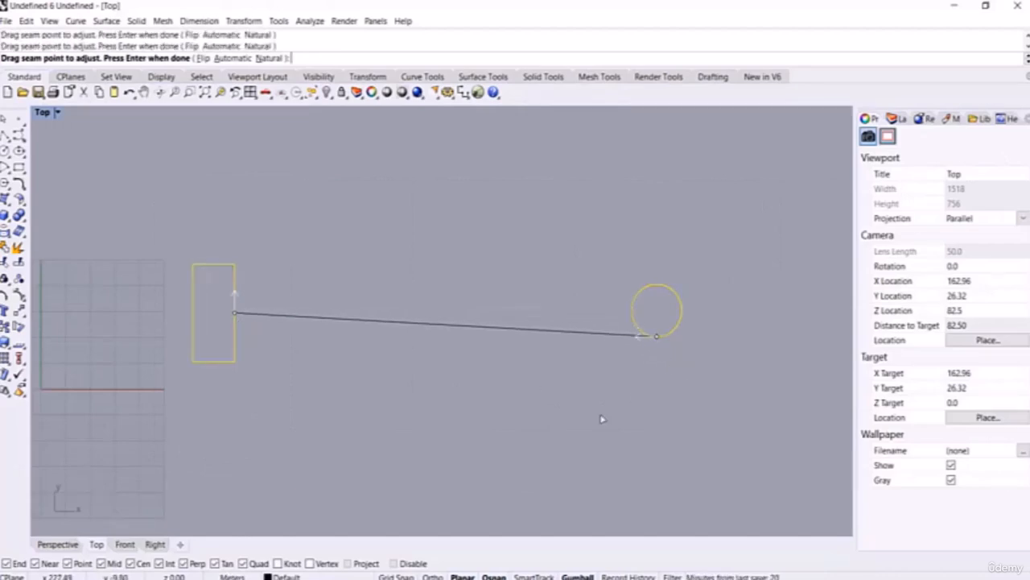
key(Return)
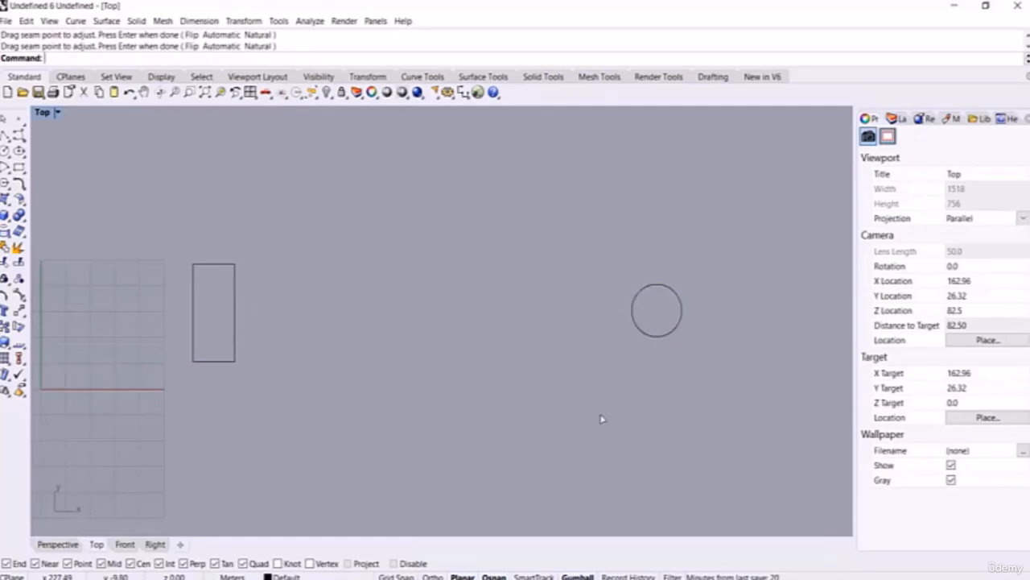
text(TweenCurves)
key(Return)
drag(733, 187, 28, 462)
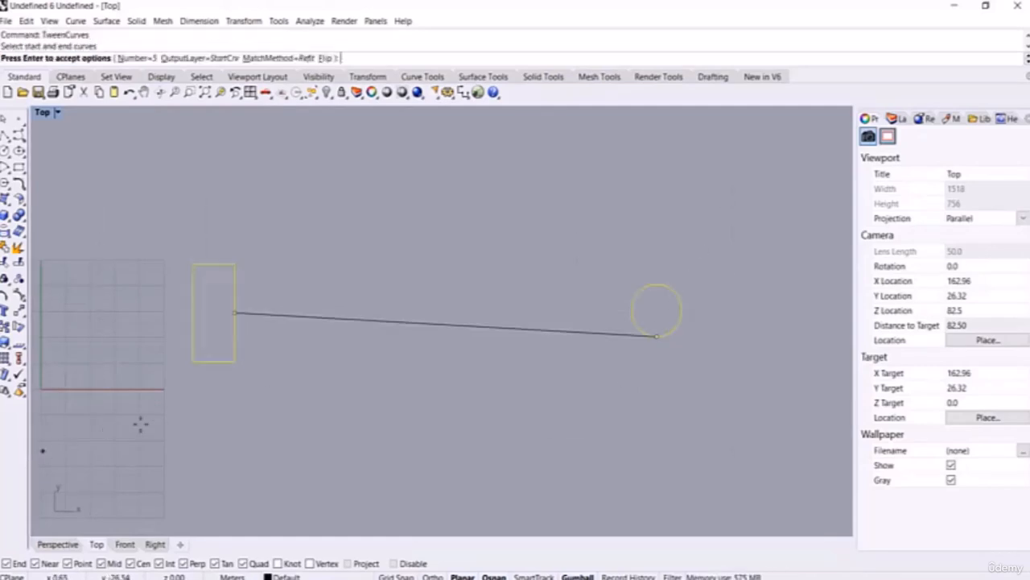
click(134, 59)
text(6)
key(Return)
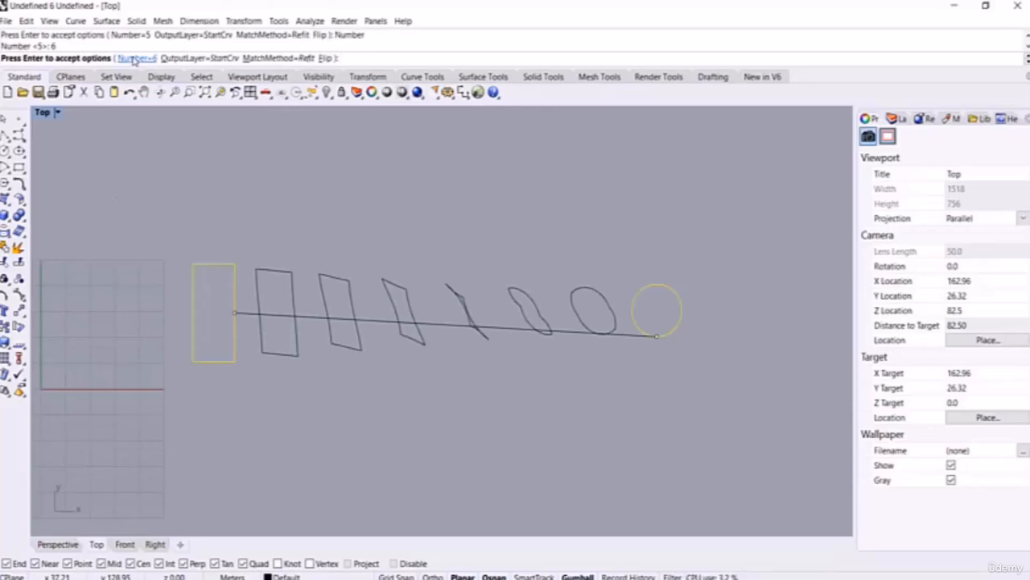
click(325, 58)
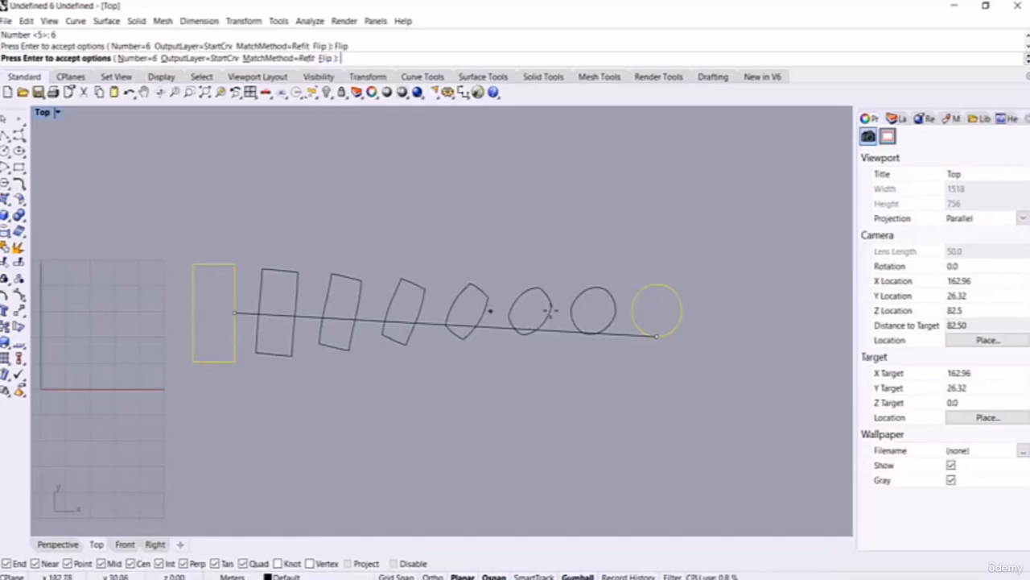
key(Escape)
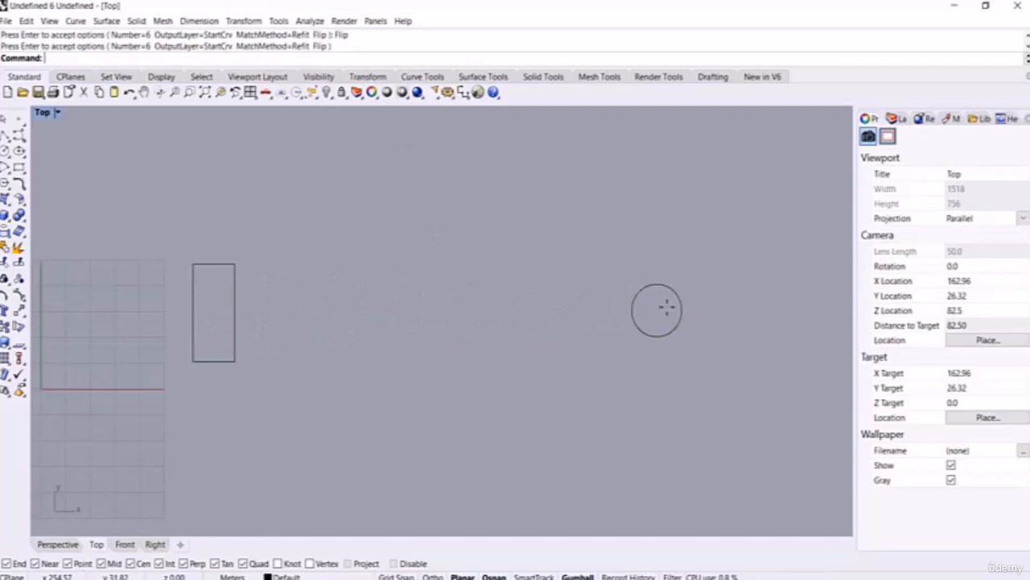
Step: Move the circle's seam to its right quadrant with CrvSeam
text(CrvSeam)
key(Return)
drag(769, 189, 159, 453)
key(Return)
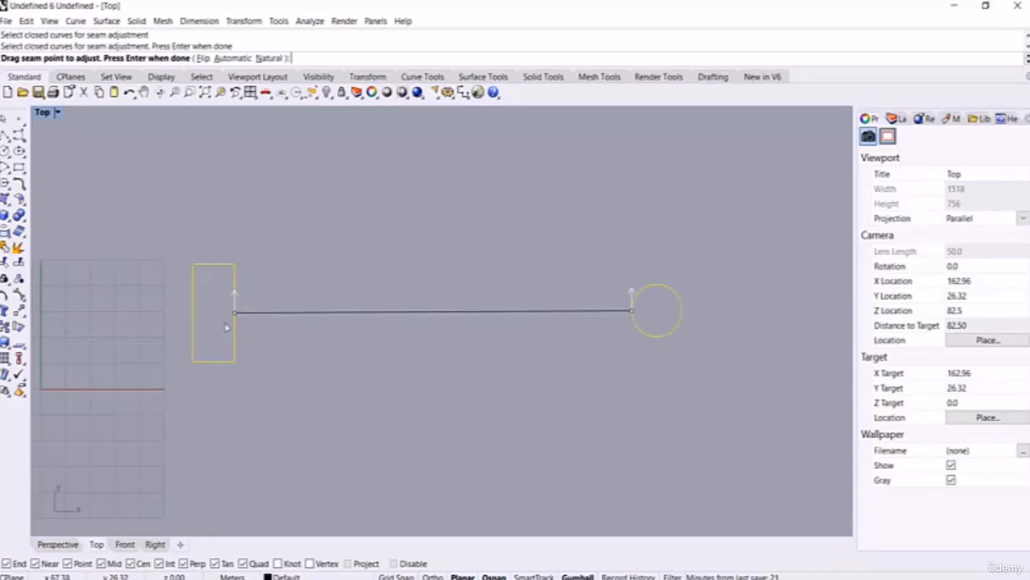
drag(633, 313, 682, 313)
key(Return)
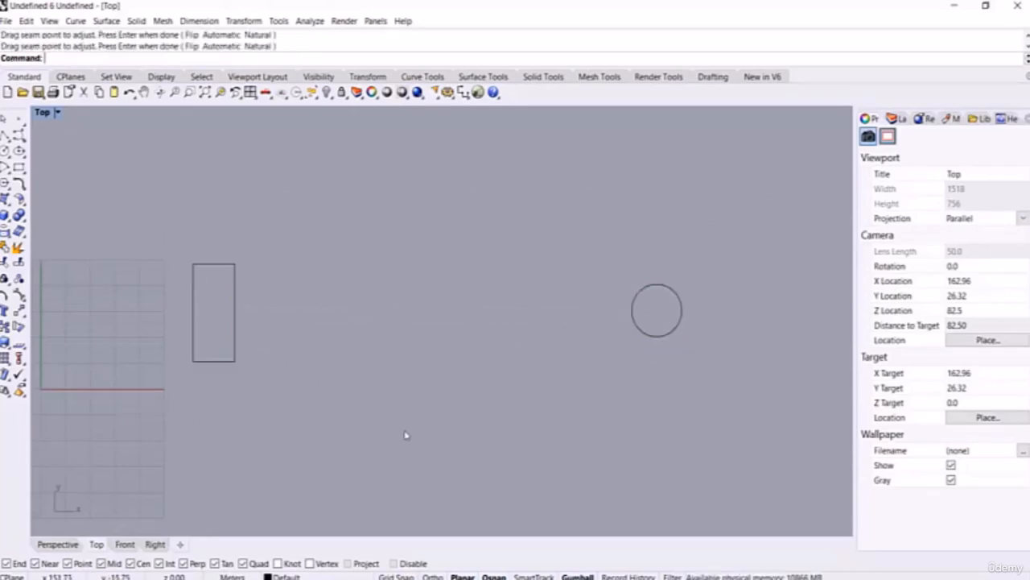
Step: Create six tween curves between the rectangle and circle twice, undoing both attempts
text(TweenCurves)
key(Return)
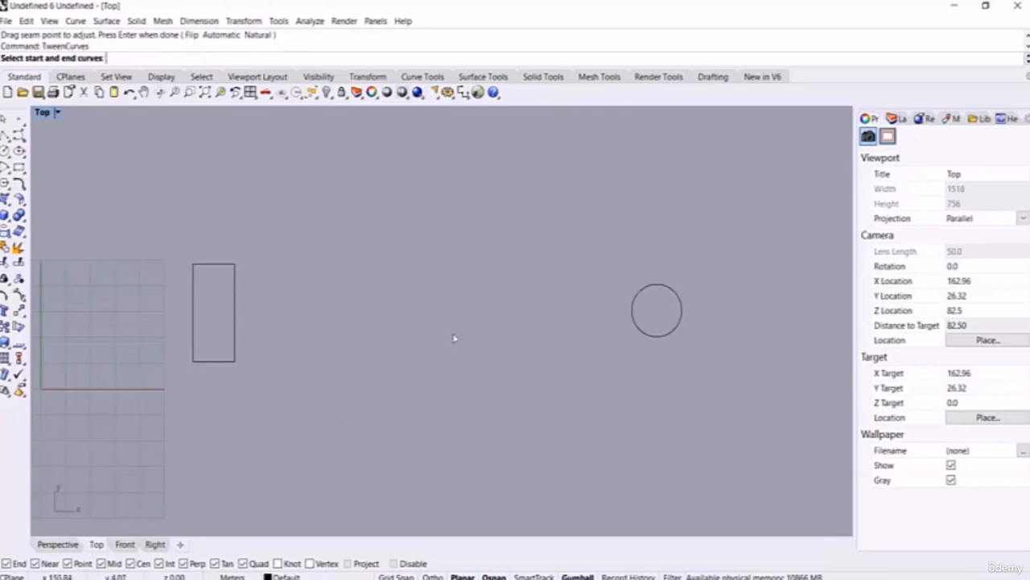
drag(694, 205, 76, 465)
key(Return)
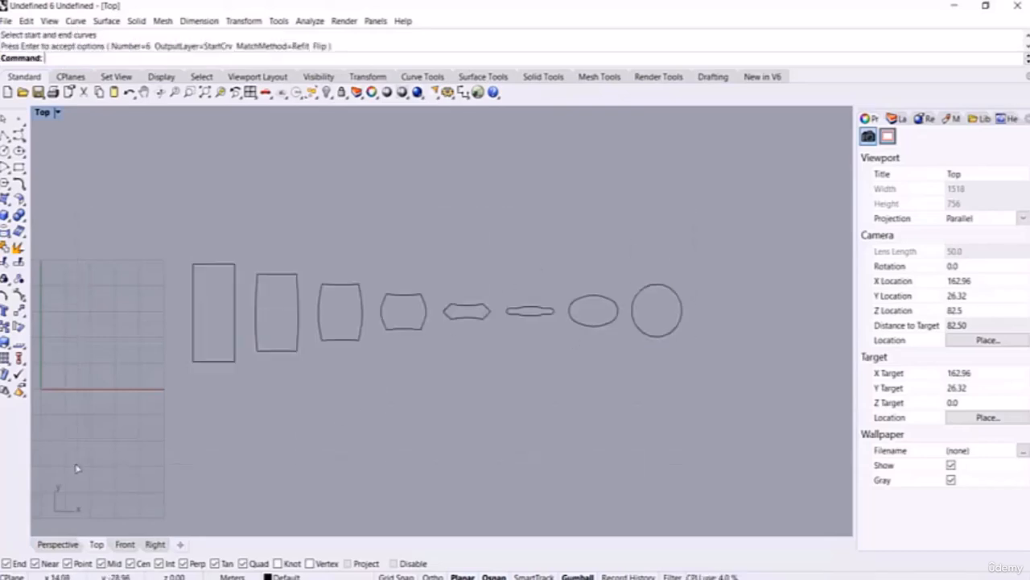
key(ctrl+z)
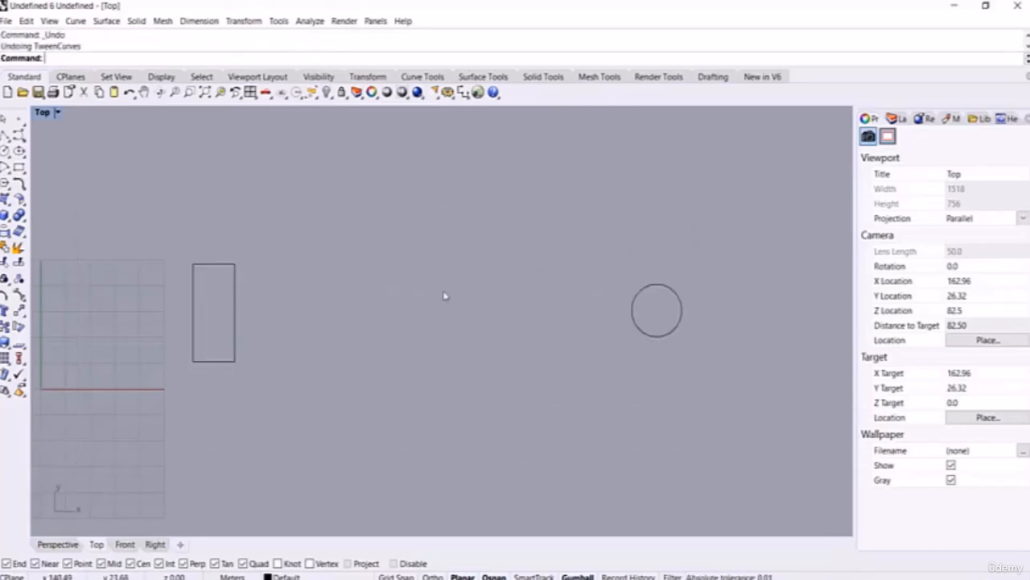
key(Return)
drag(712, 191, 226, 470)
key(Return)
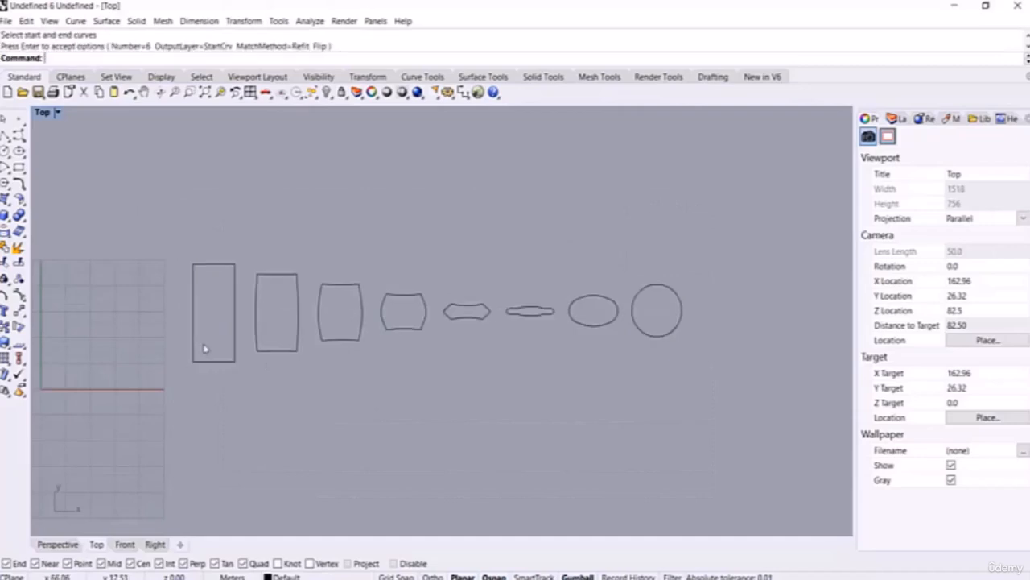
key(ctrl+z)
Step: Tween the rectangle and circle again, toggling Flip until the curves are barrel-shaped, and accept
key(Return)
drag(763, 170, 179, 430)
click(327, 58)
click(327, 58)
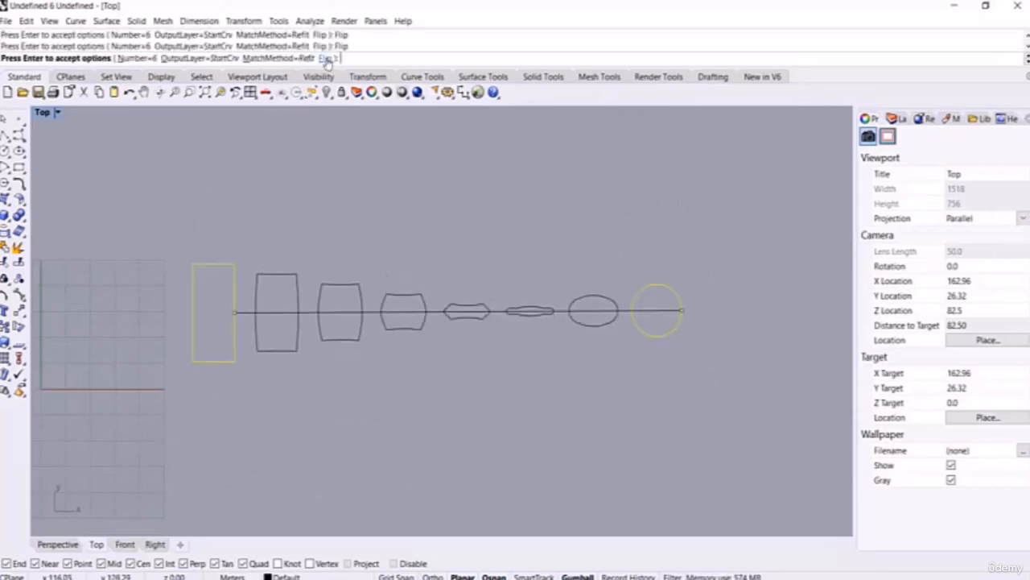
click(327, 58)
click(327, 57)
click(326, 59)
key(Return)
scroll(373, 219, down, 8)
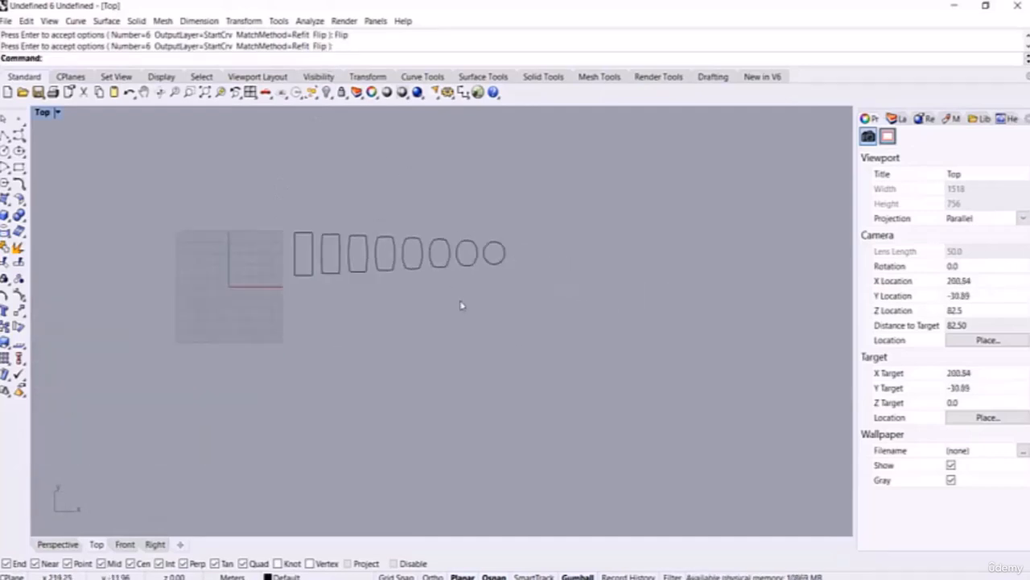
right_drag(462, 305, 460, 269)
scroll(375, 296, up, 2)
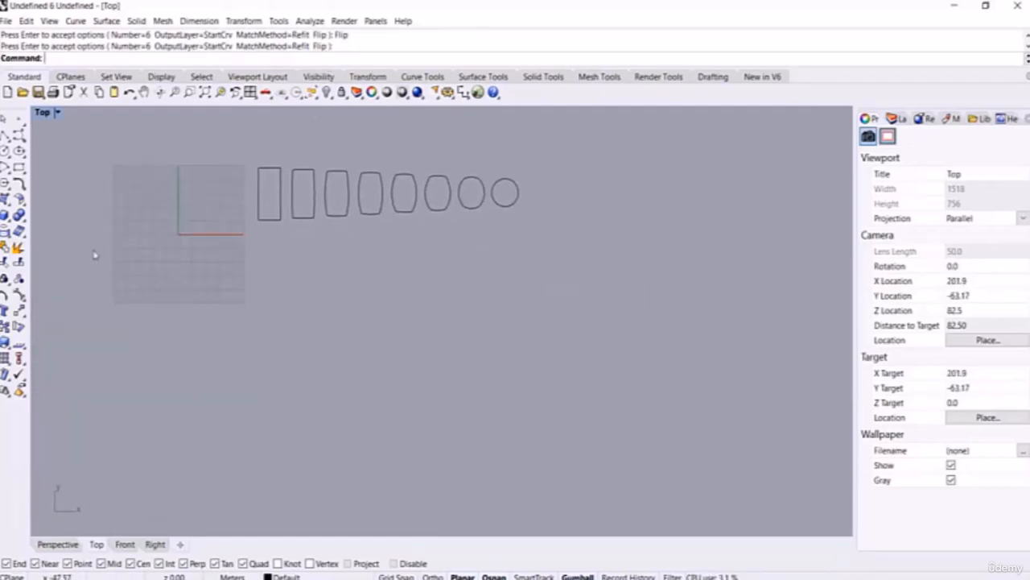
Step: Draw a broad, nearly hexagonal six-pointed star below the tween row
click(7, 188)
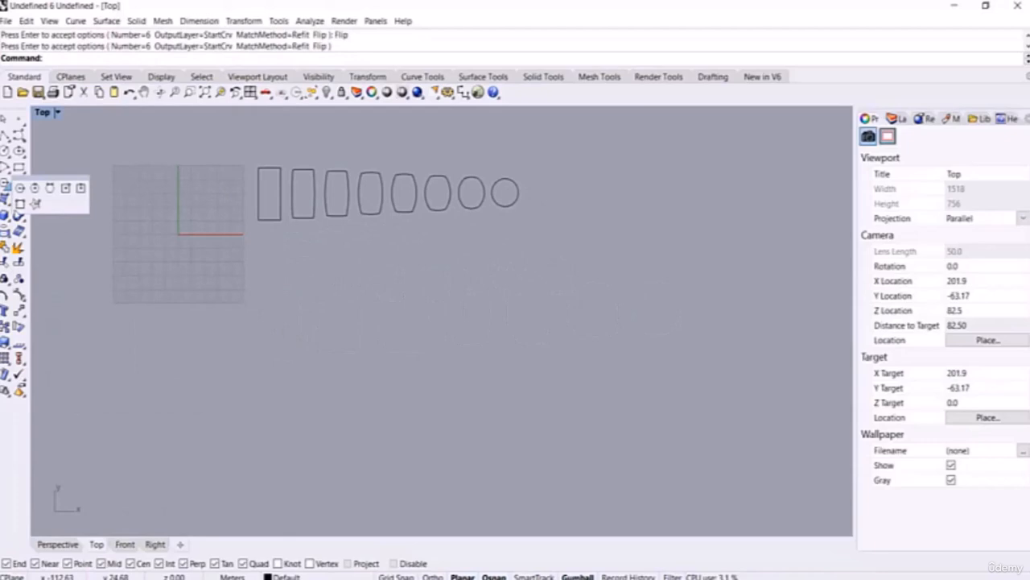
click(35, 206)
scroll(312, 334, up, 4)
click(305, 336)
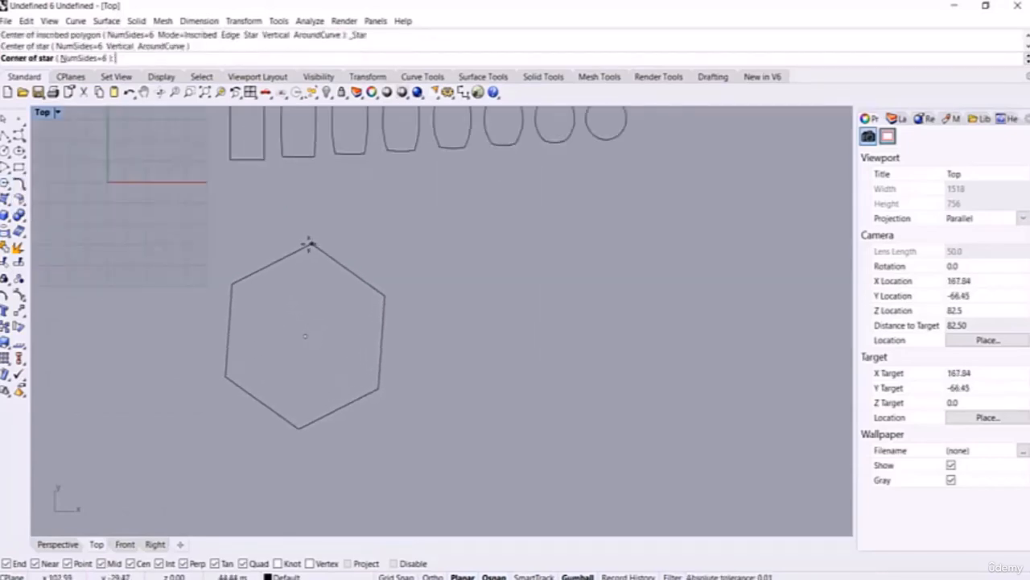
click(306, 233)
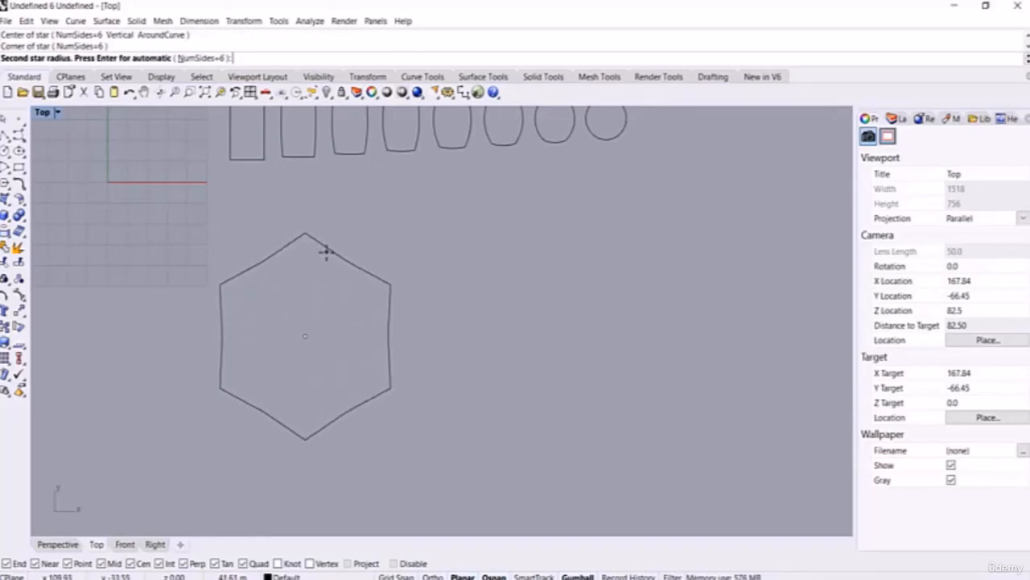
click(326, 256)
Step: Draw a thin, spiky six-pointed star with a small inner radius to its right
scroll(278, 279, down, 8)
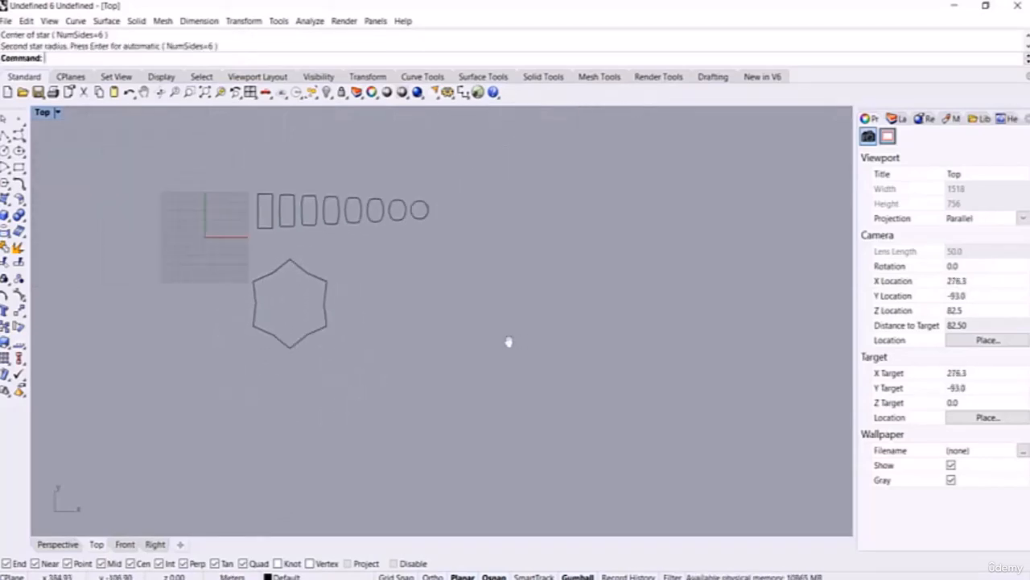
right_drag(508, 343, 387, 344)
key(Return)
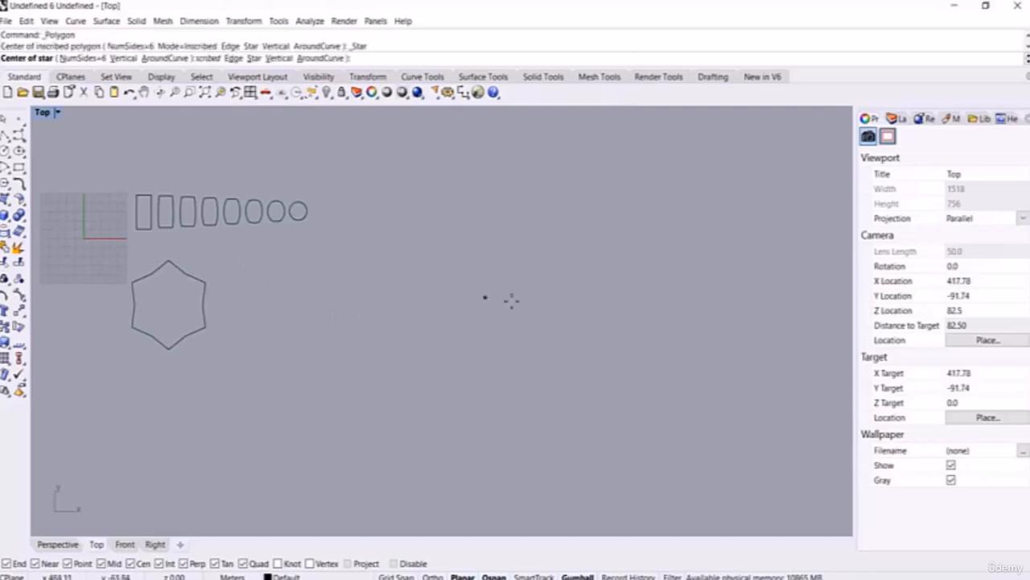
scroll(581, 303, up, 5)
click(579, 304)
scroll(574, 277, up, 4)
click(581, 275)
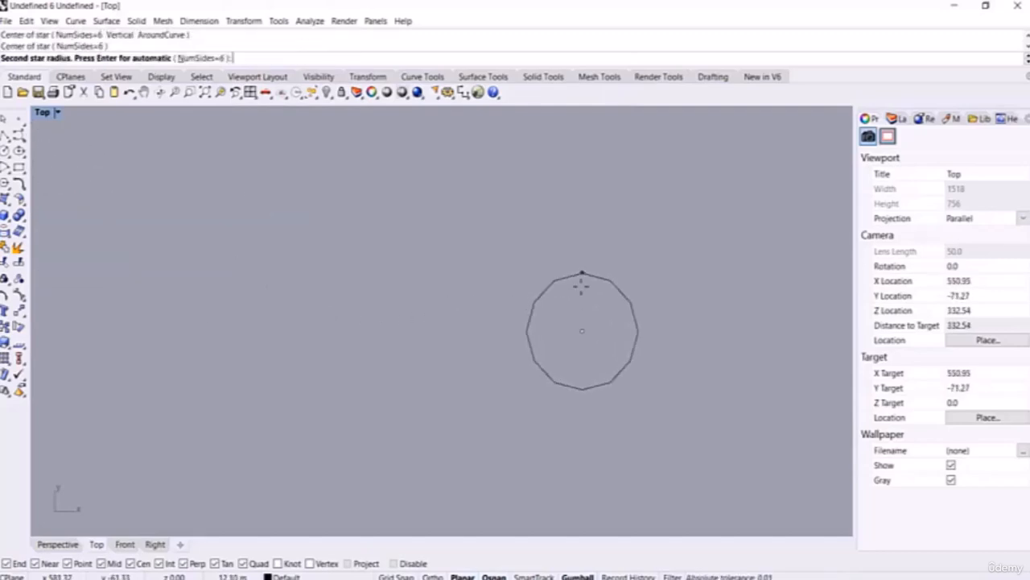
click(589, 330)
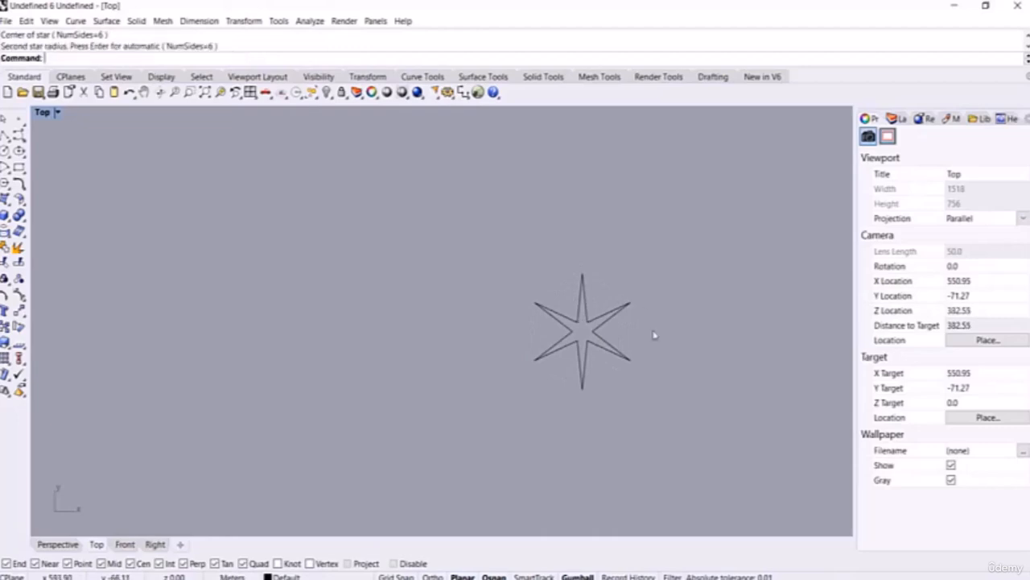
scroll(652, 346, down, 8)
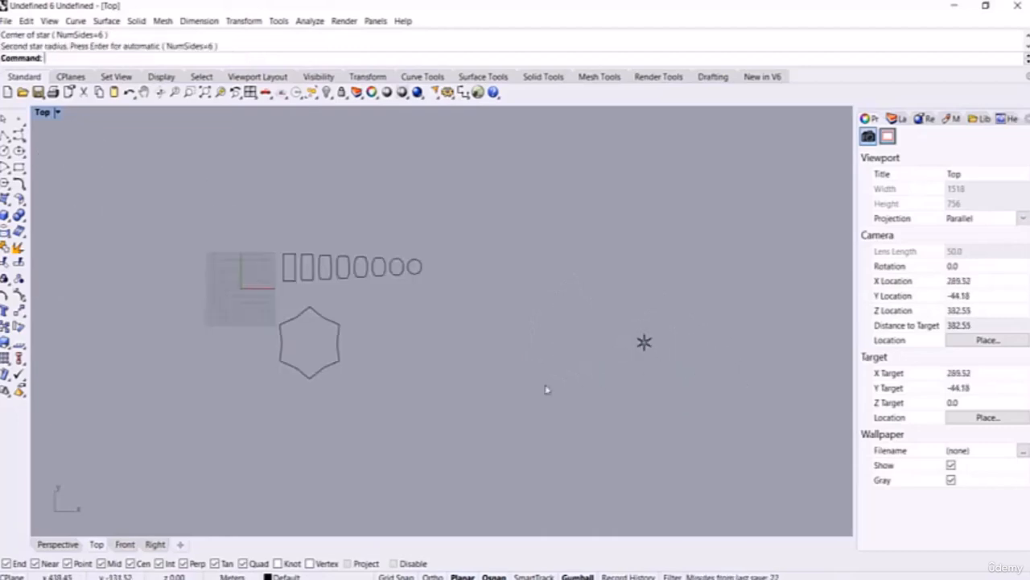
Step: Tween between the two stars, trying 5, 4, then 10 tween curves
text(TweenCurves)
key(Return)
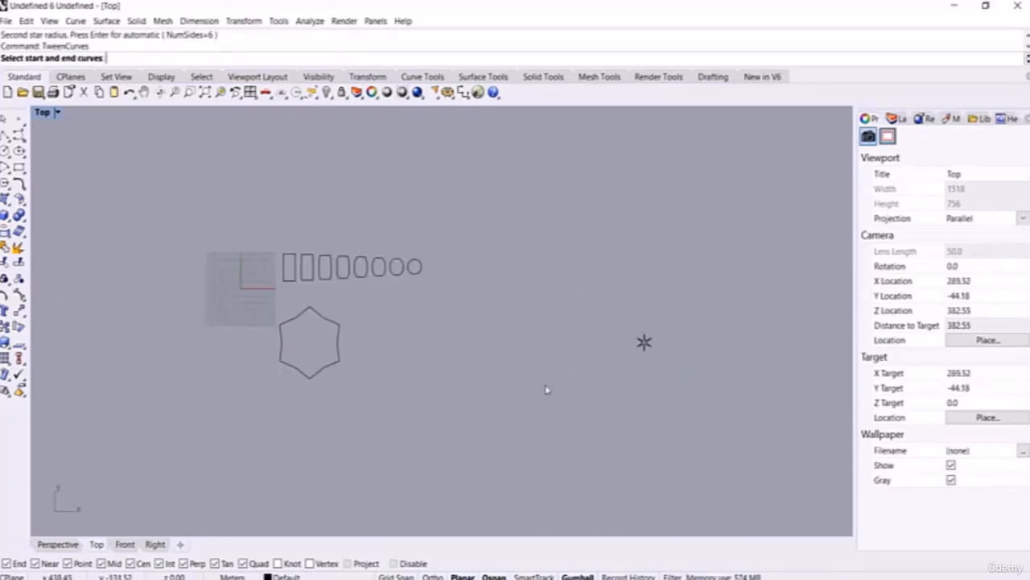
click(644, 342)
click(295, 369)
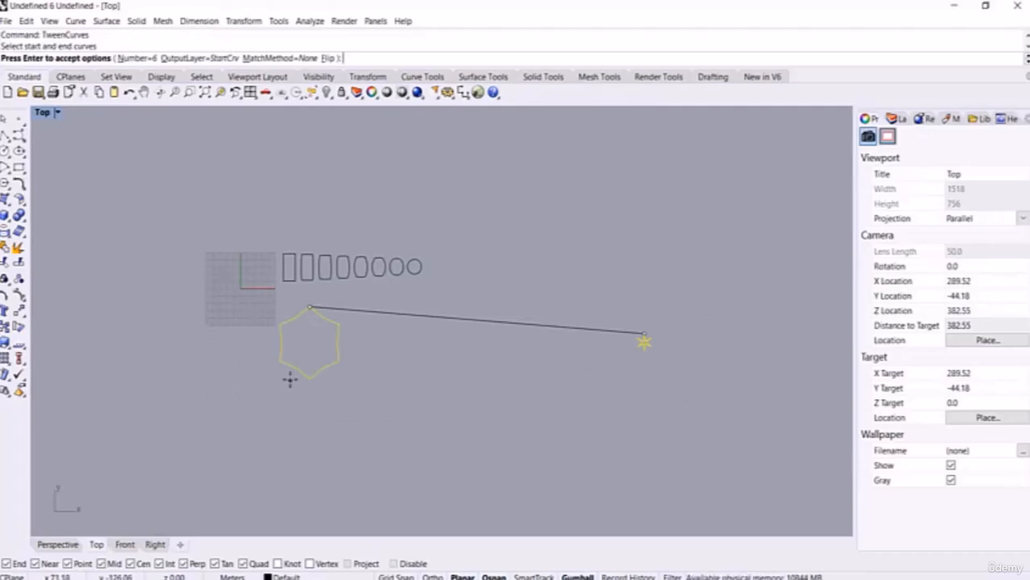
click(137, 58)
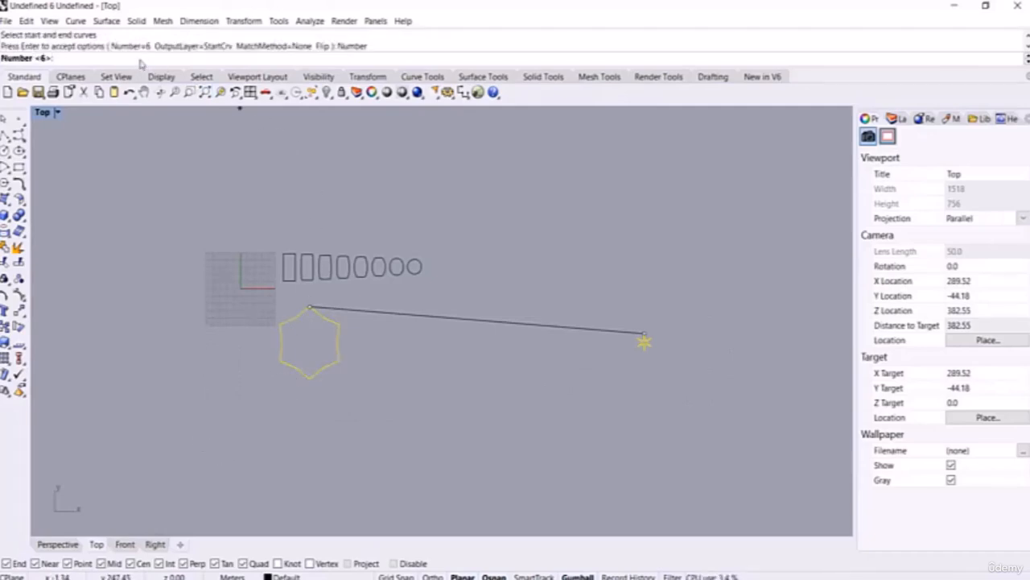
text(5)
key(Return)
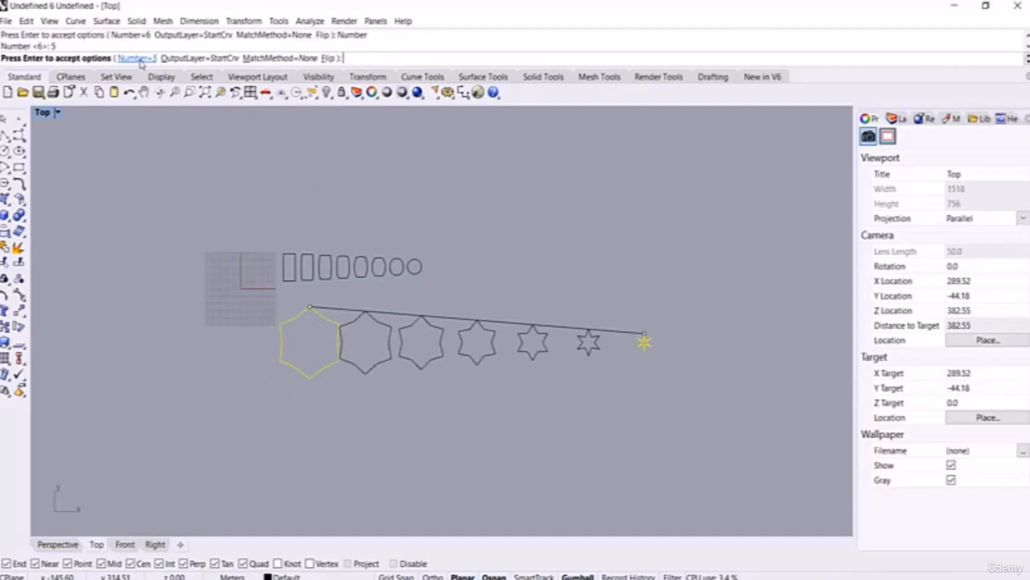
click(137, 58)
text(4)
key(Return)
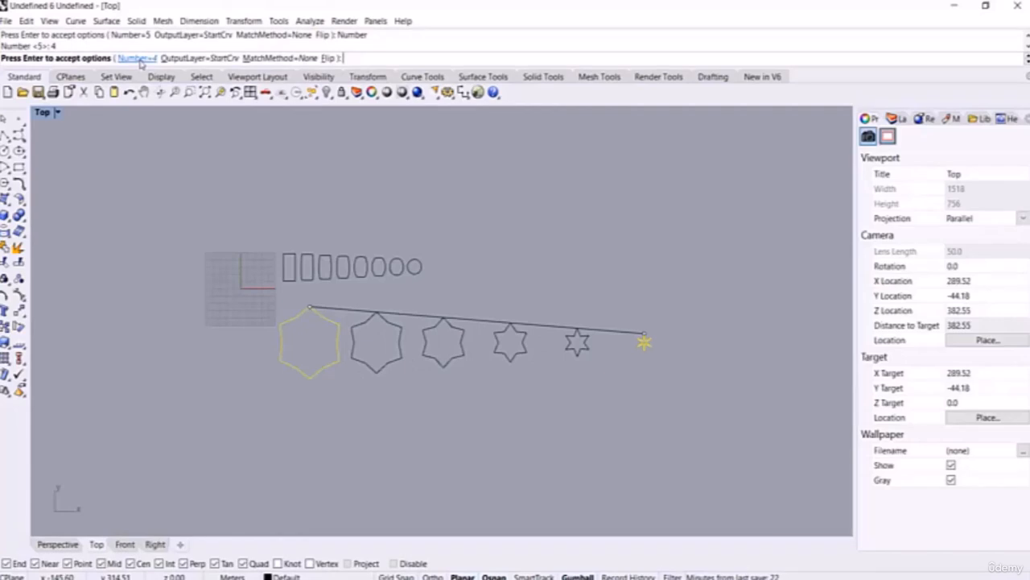
click(139, 58)
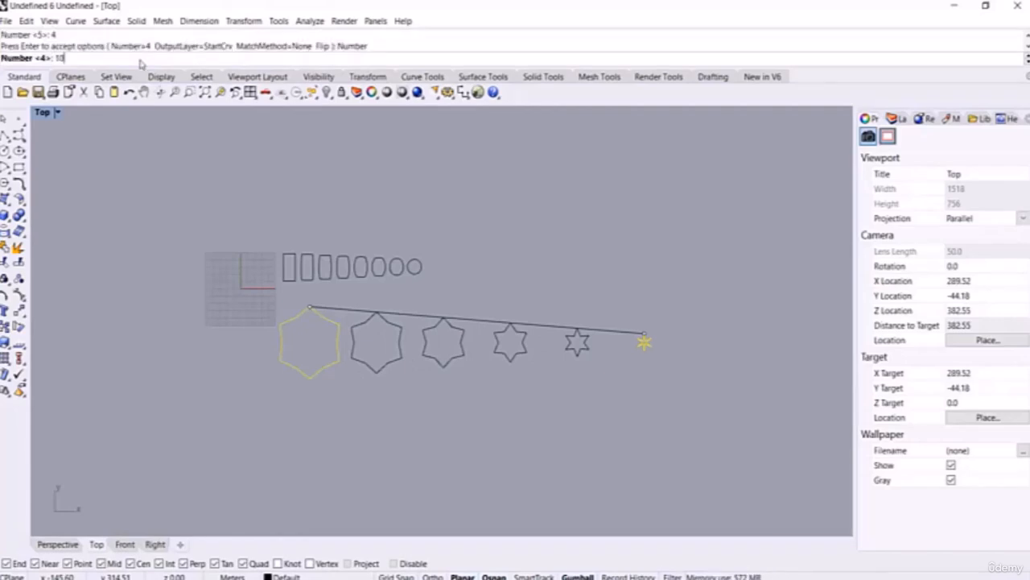
key(Return)
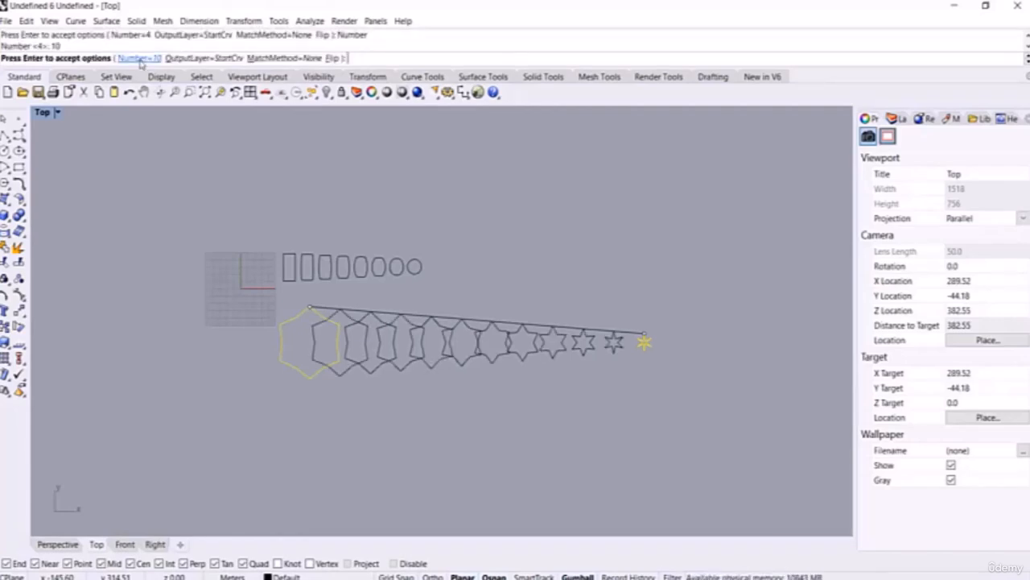
Step: Toggle the tween Flip direction several times, then discard the tweens with Esc
click(331, 59)
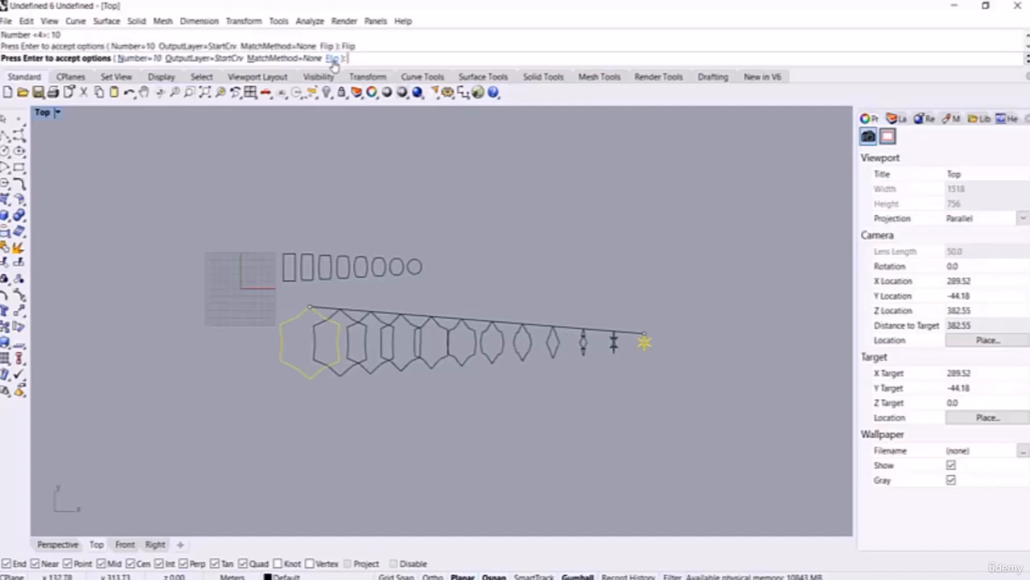
click(332, 59)
click(332, 59)
click(332, 59)
click(331, 58)
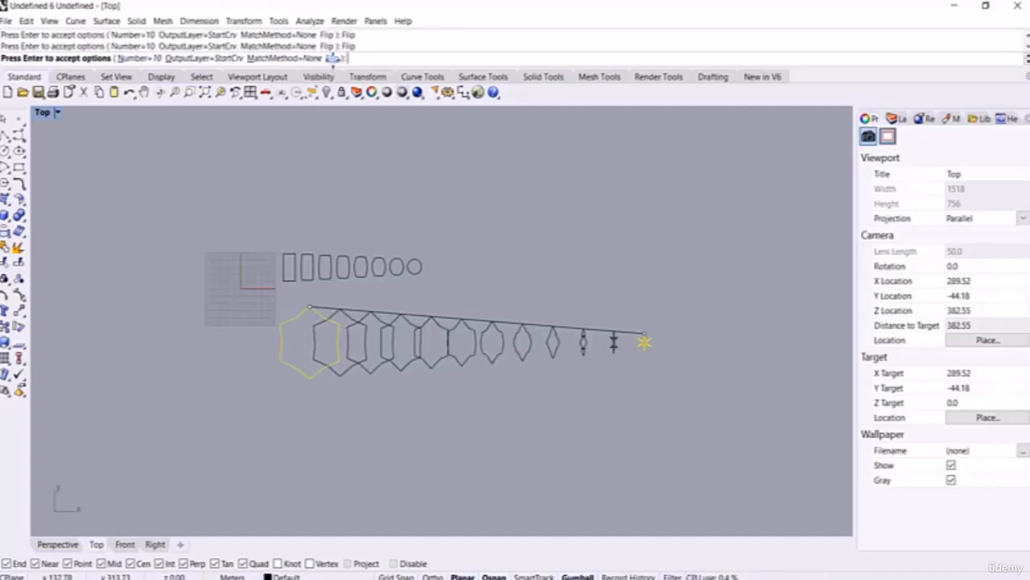
click(332, 59)
key(Escape)
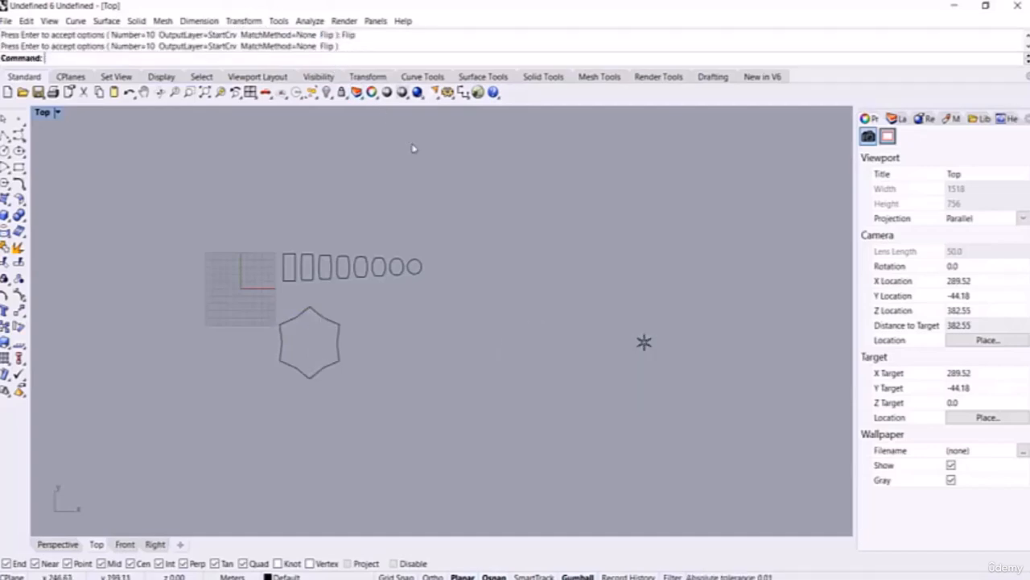
text(CrvSeam)
key(Return)
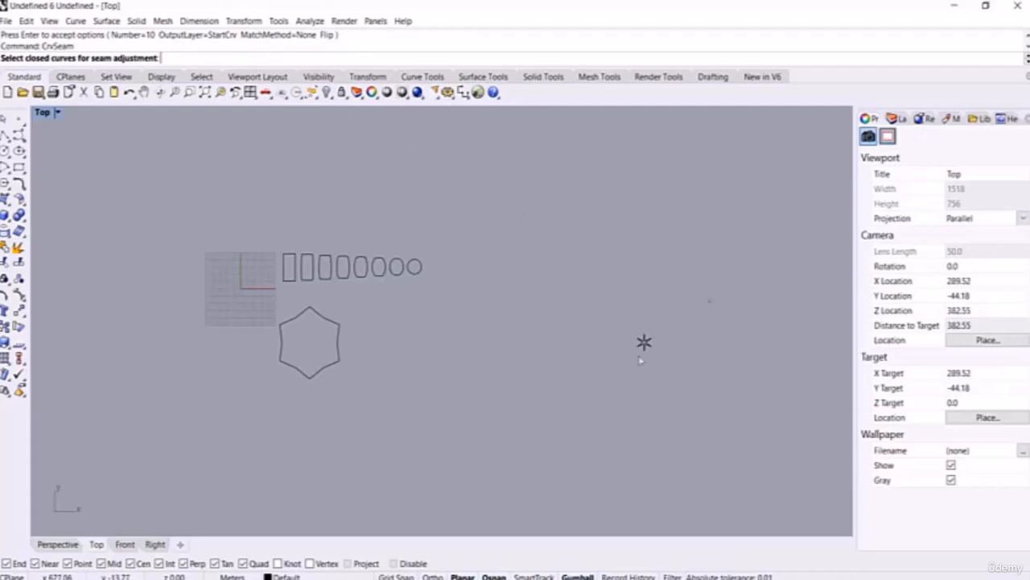
Step: With CrvSeam, move the star's seam to its lower-right tip
drag(710, 298, 226, 404)
key(Return)
scroll(650, 341, up, 7)
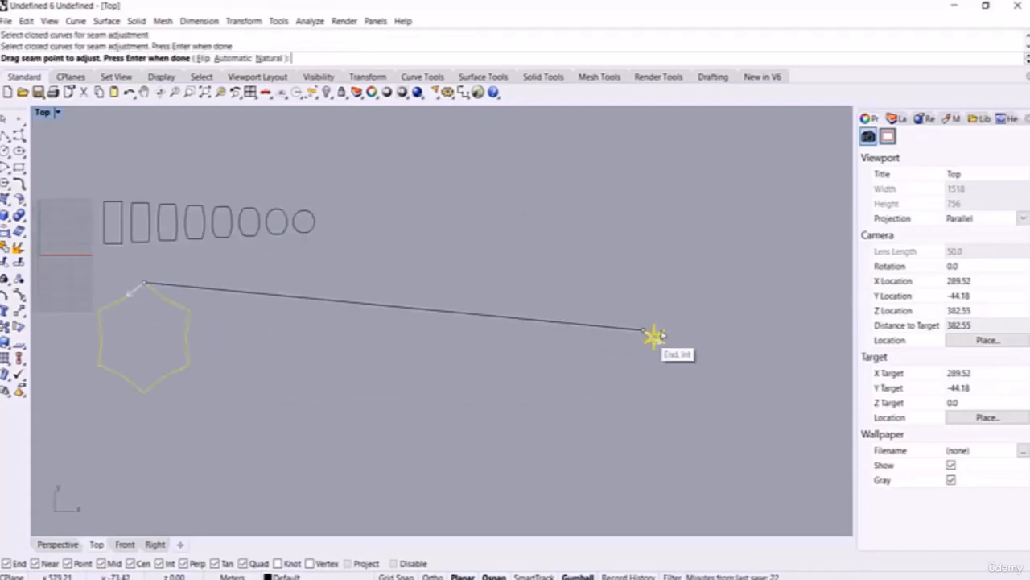
drag(599, 330, 675, 378)
scroll(610, 329, down, 5)
key(Return)
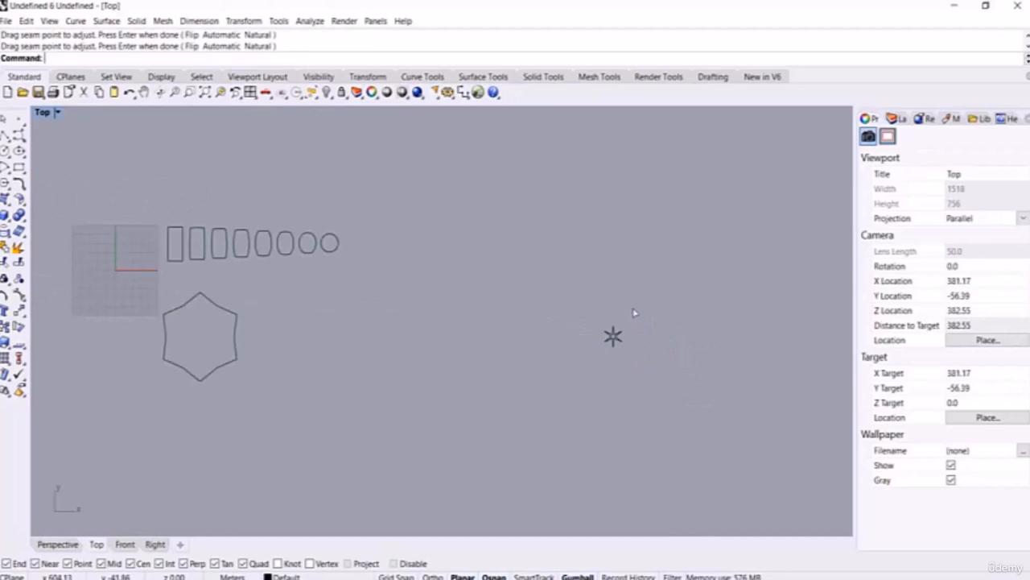
Step: Create six untwisted tween curves from the hexagon to the star, flipping twice to restore matching
text(TweenCurves)
key(Return)
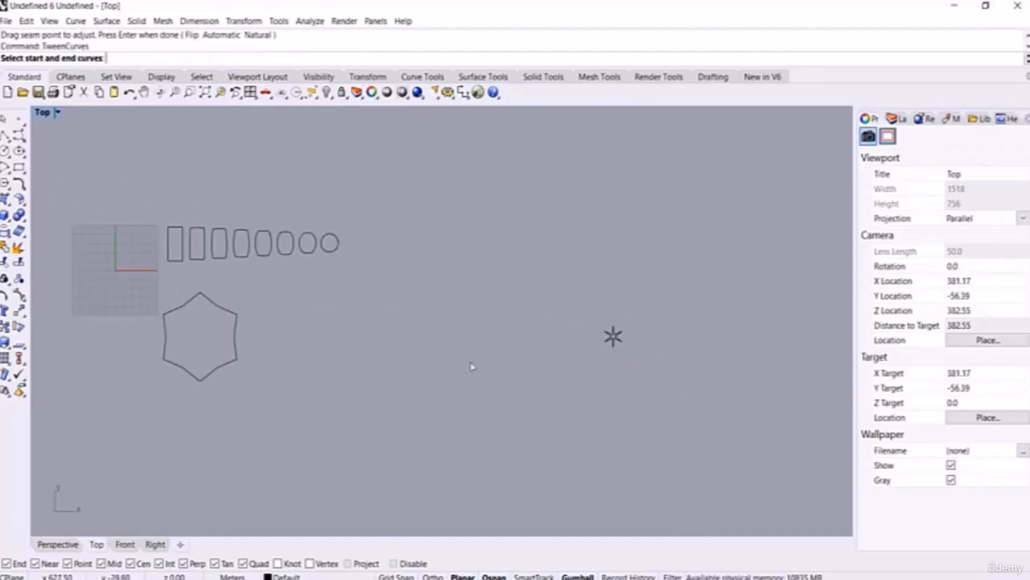
drag(653, 296, 119, 466)
click(143, 59)
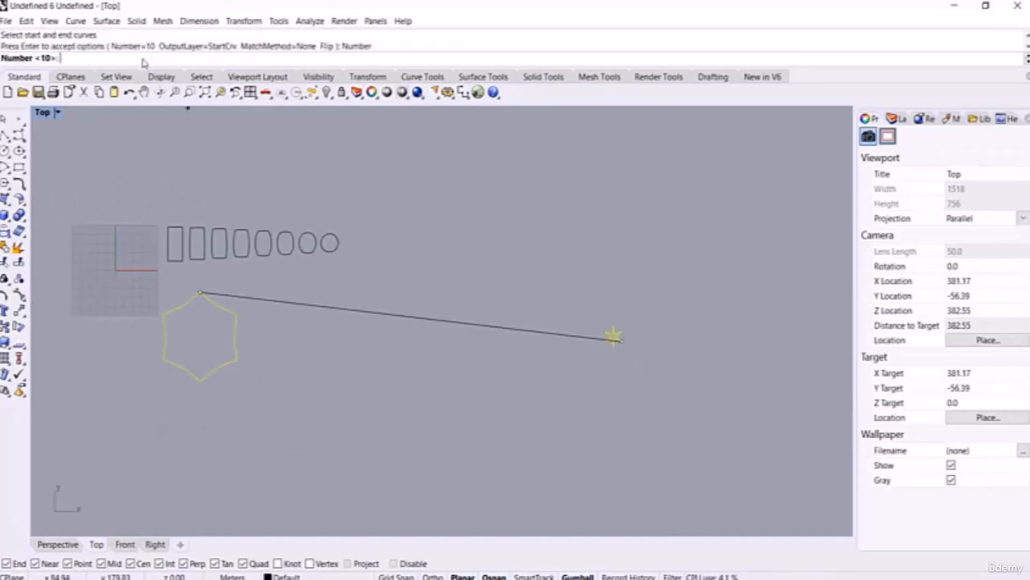
text(6)
key(Return)
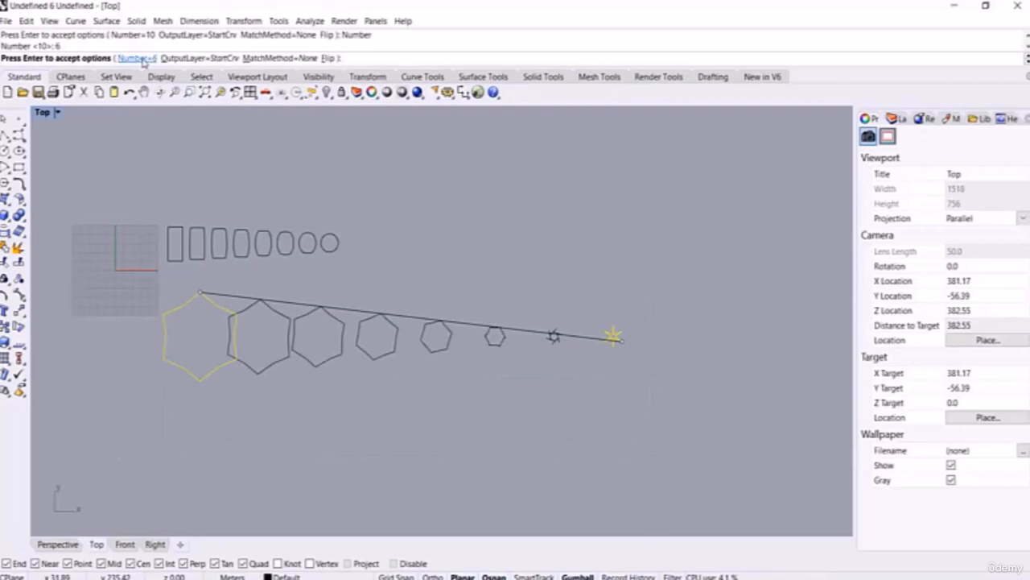
click(329, 59)
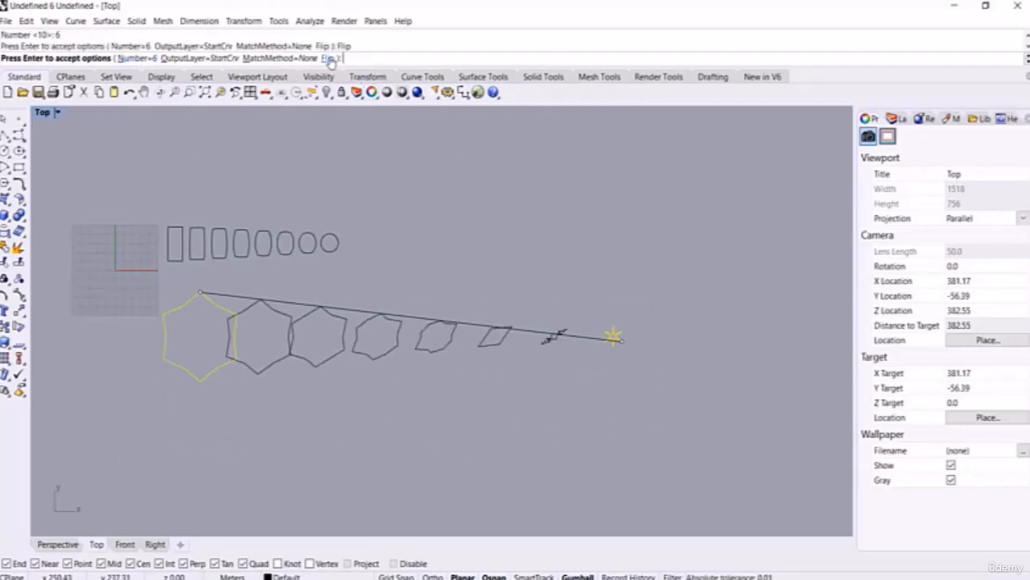
click(329, 59)
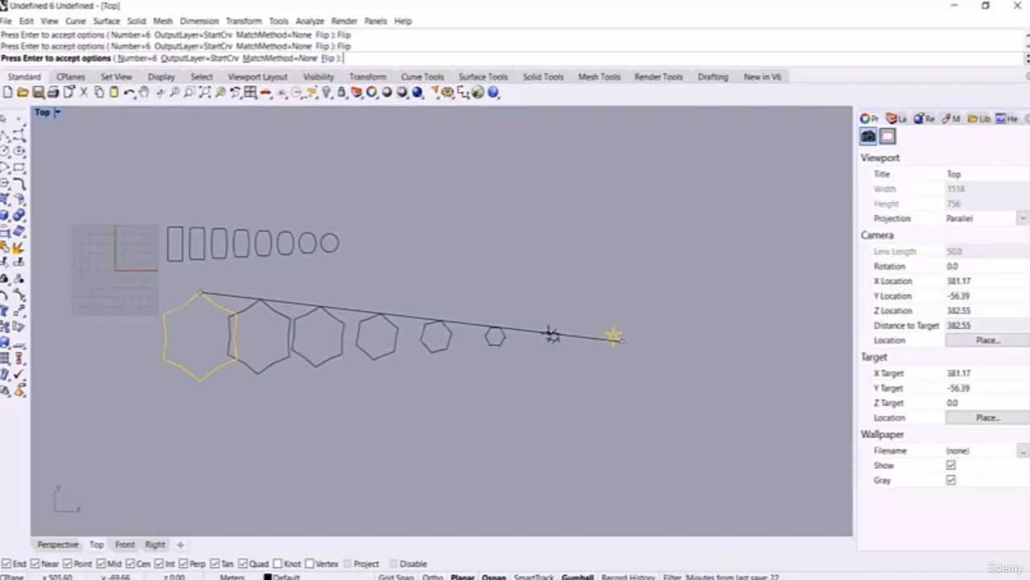
key(Return)
Step: Pan to review the row of tweened shapes, then select every curve in the scene
scroll(467, 303, down, 10)
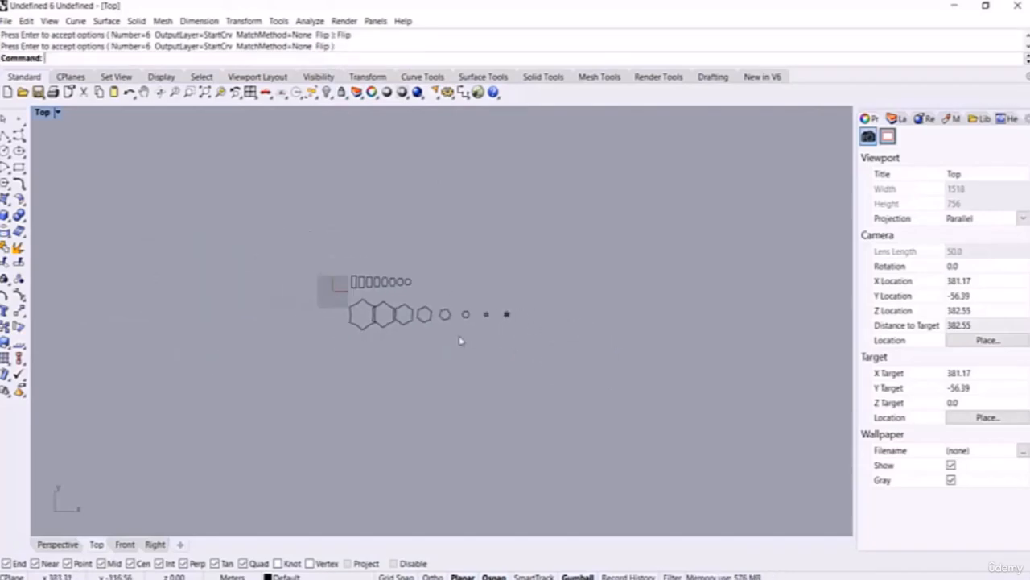
right_drag(459, 338, 385, 325)
scroll(377, 313, up, 10)
right_drag(249, 326, 300, 339)
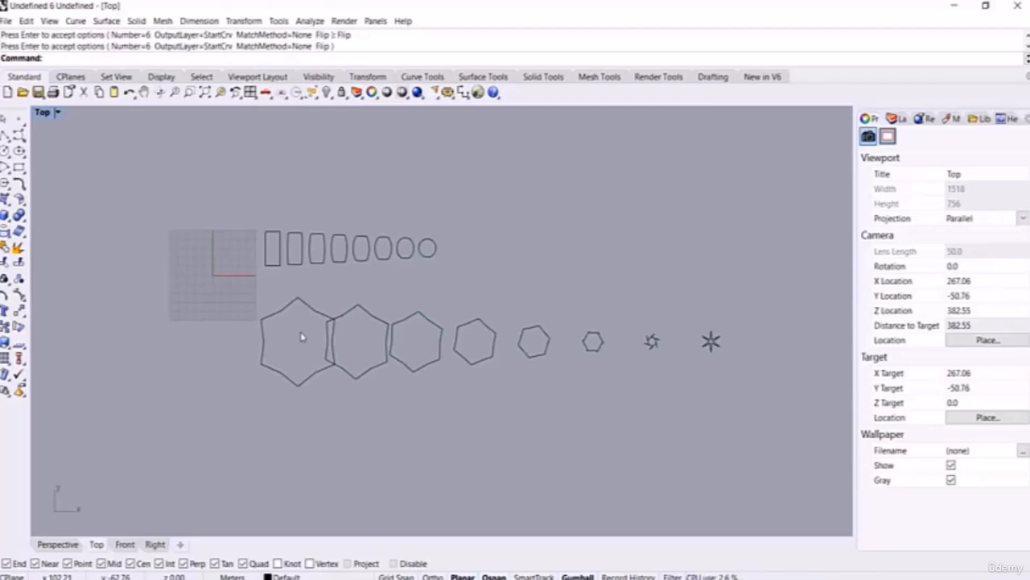
scroll(442, 330, down, 4)
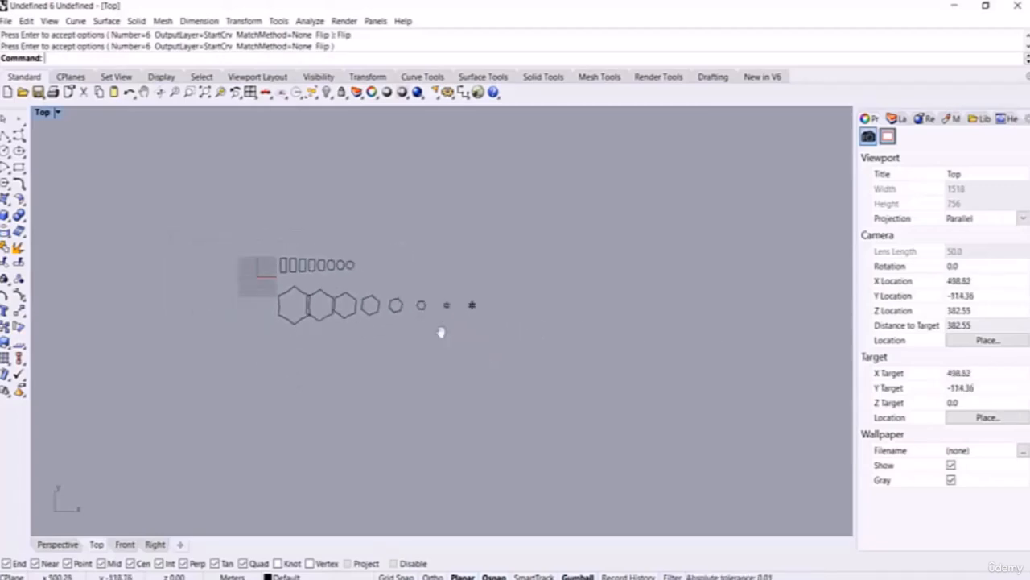
key(ctrl+a)
Step: Delete all the curves and switch to an orbited Perspective view
key(Delete)
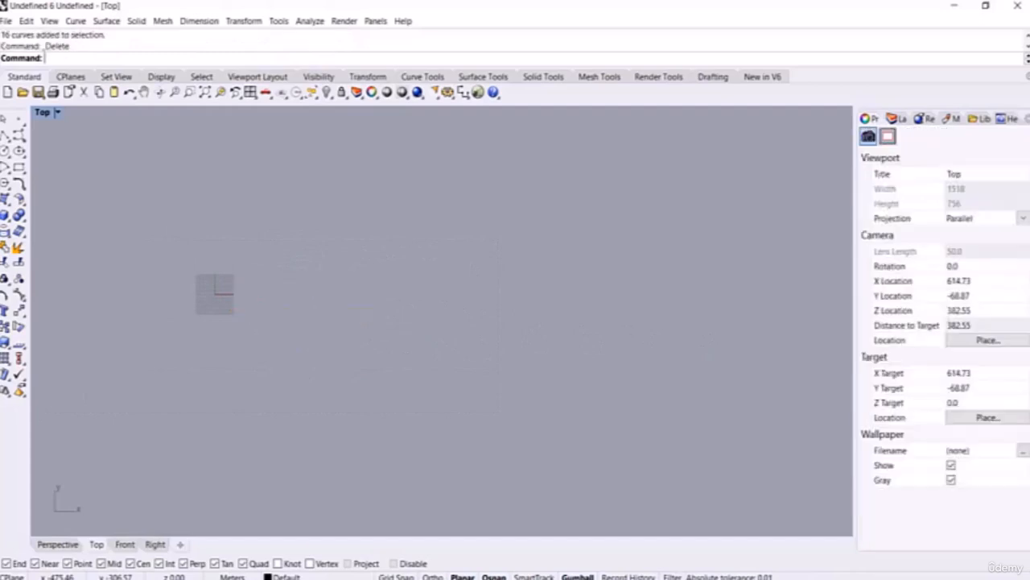
click(57, 545)
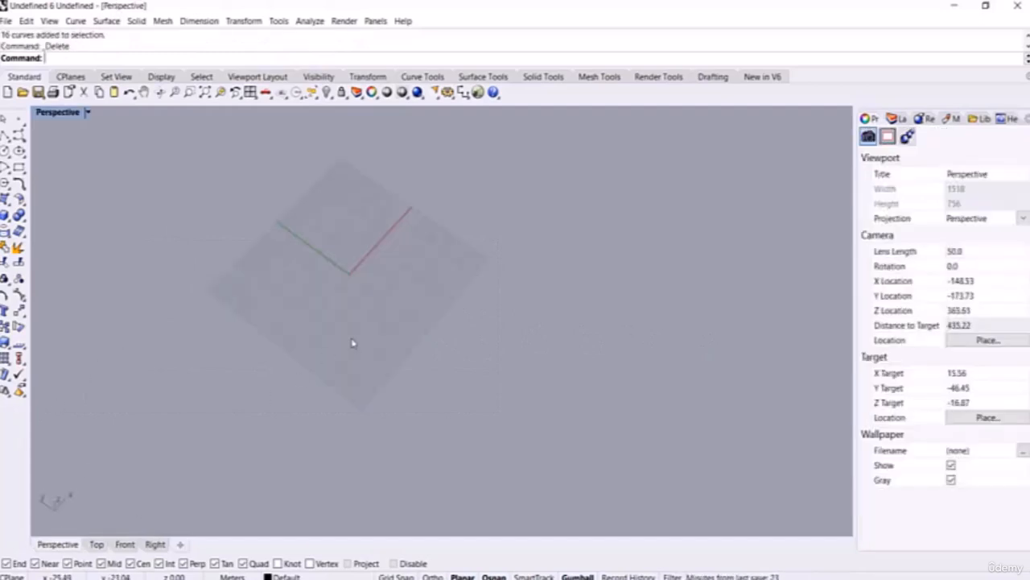
scroll(418, 231, up, 12)
right_drag(418, 231, 376, 264)
scroll(363, 257, down, 6)
scroll(376, 264, up, 4)
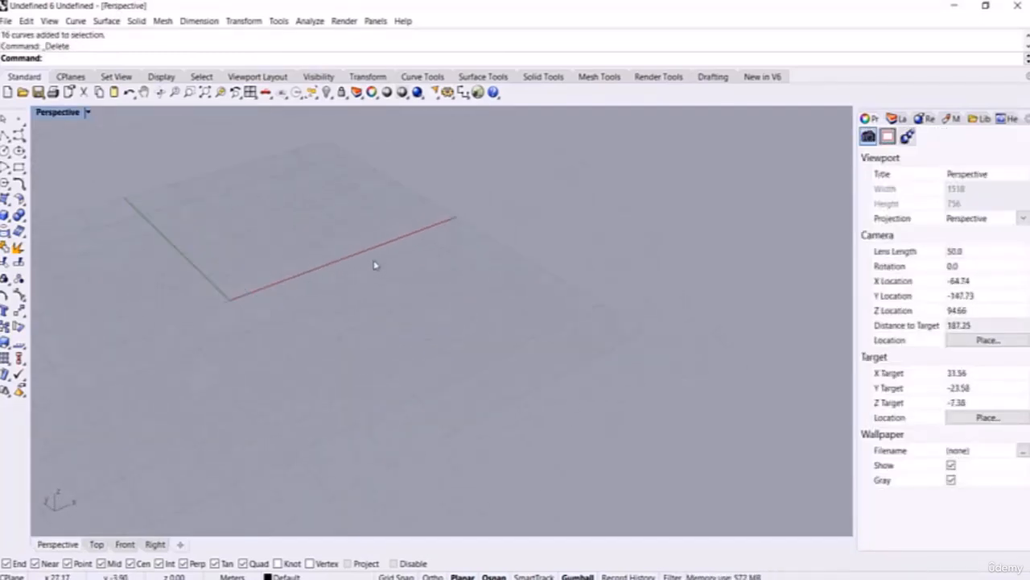
Step: Draw a short straight line on the ground grid
click(5, 135)
scroll(341, 279, up, 4)
scroll(340, 280, up, 2)
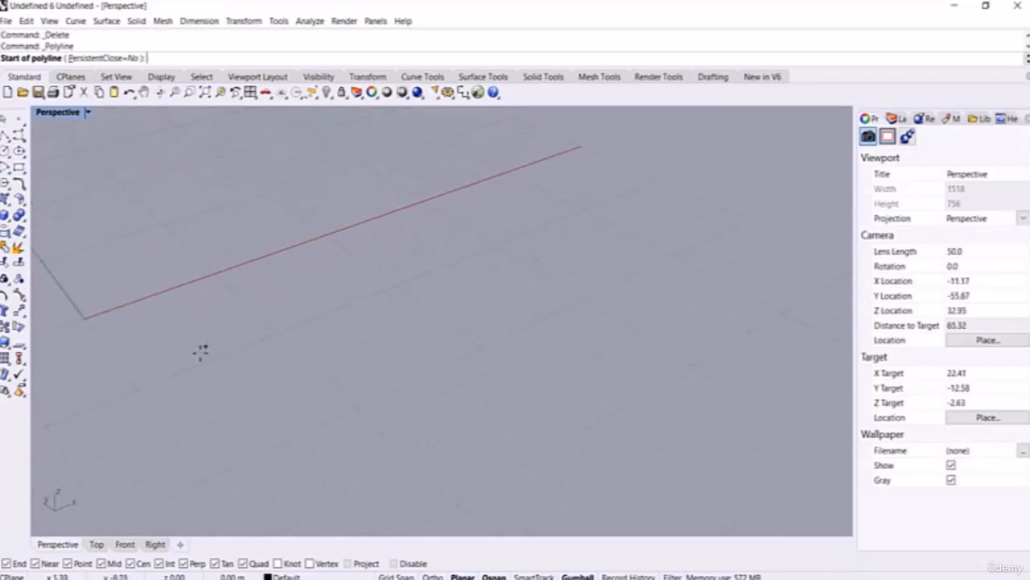
click(202, 352)
click(240, 413)
key(Return)
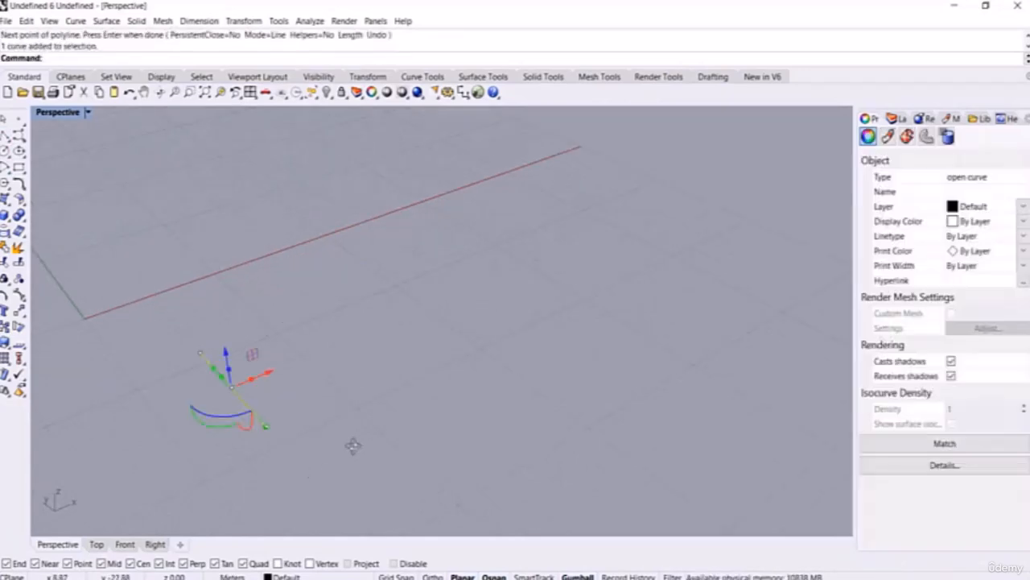
Step: Move the line a set distance along X and raise a copy of it
right_drag(354, 444, 268, 387)
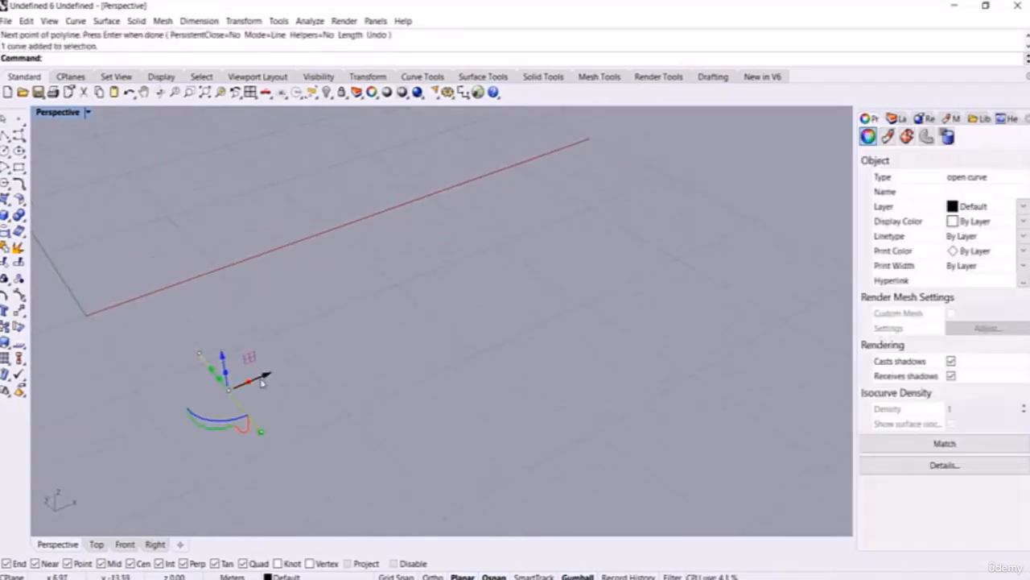
click(260, 381)
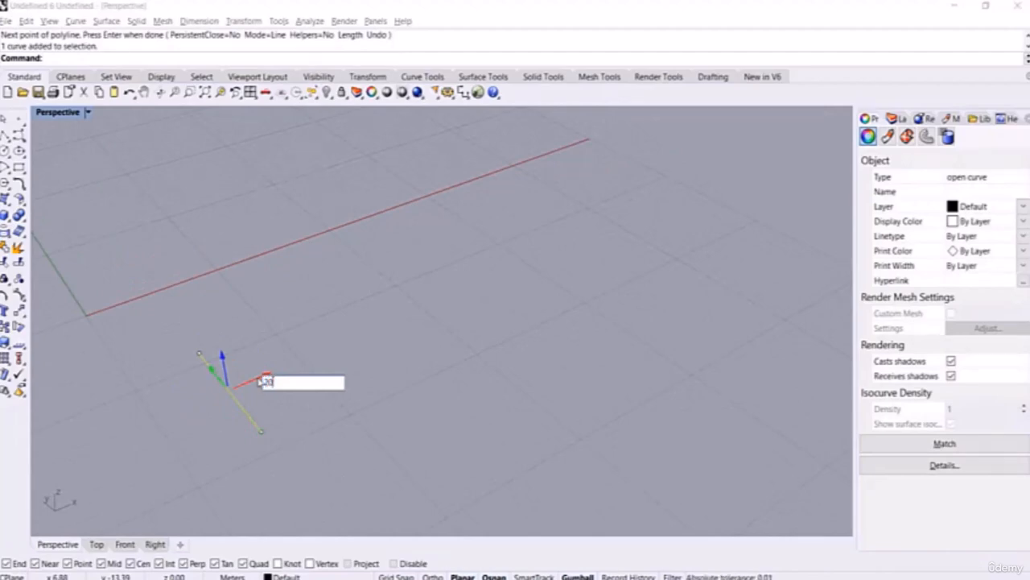
key(Return)
scroll(548, 321, up, 4)
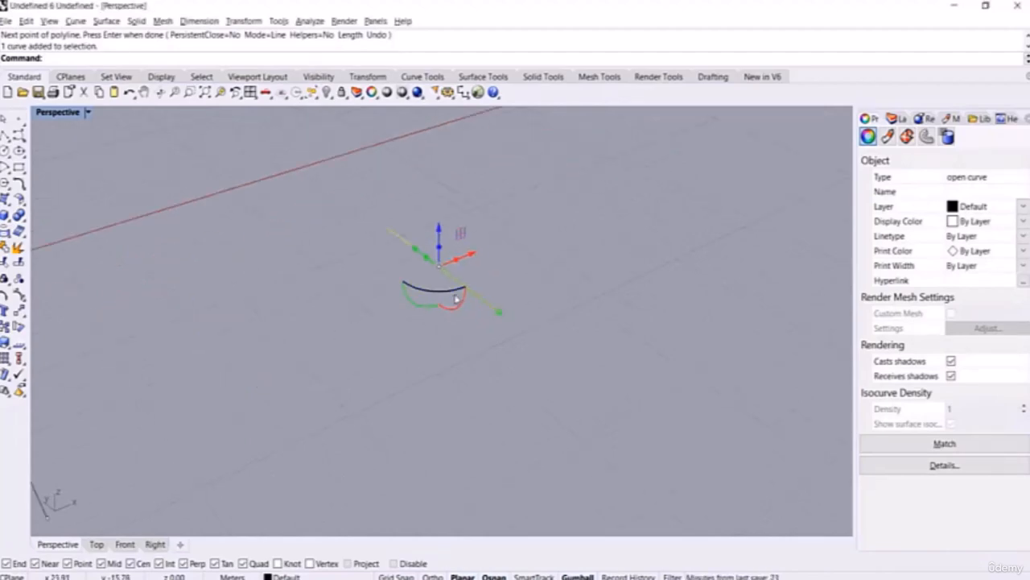
scroll(456, 297, down, 6)
scroll(397, 293, up, 4)
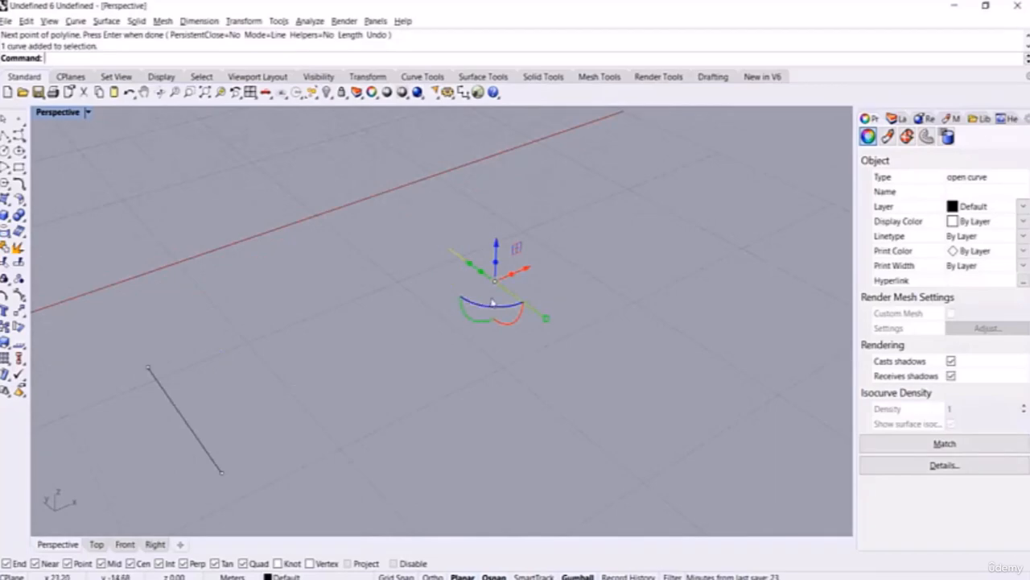
click(497, 259)
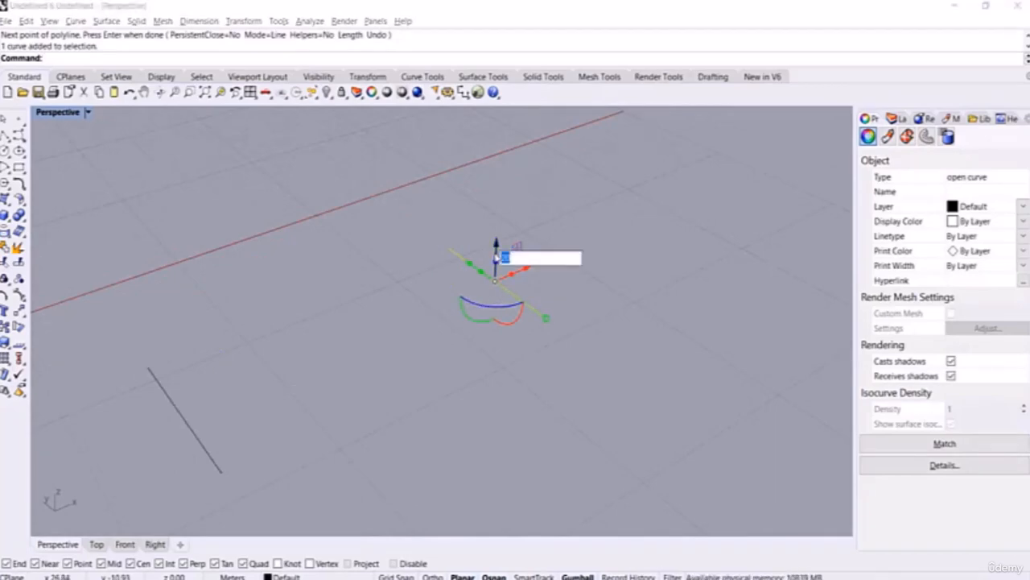
key(Return)
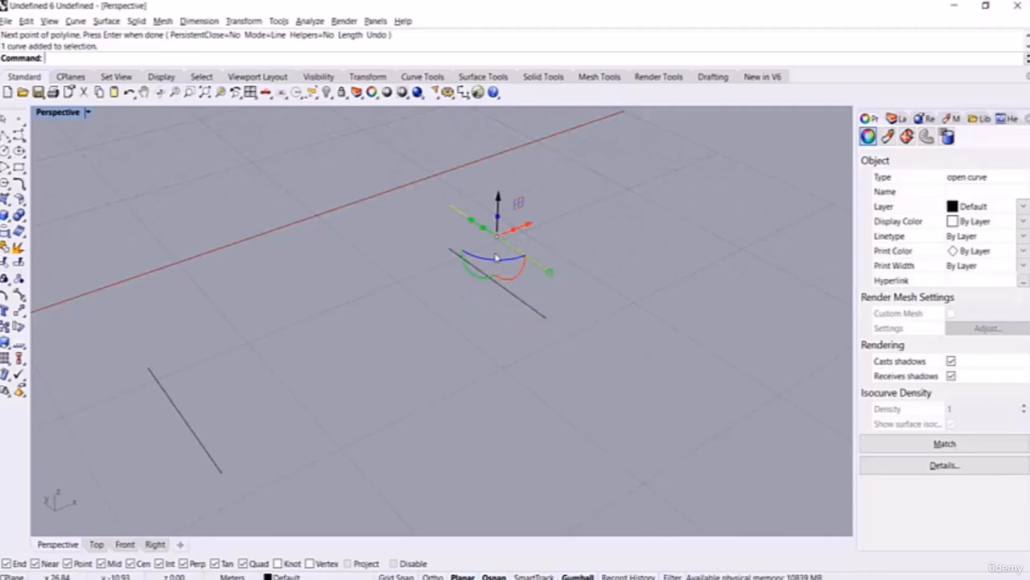
Step: Raise another copy of the line 5 units, then orbit to view the three lines
click(501, 211)
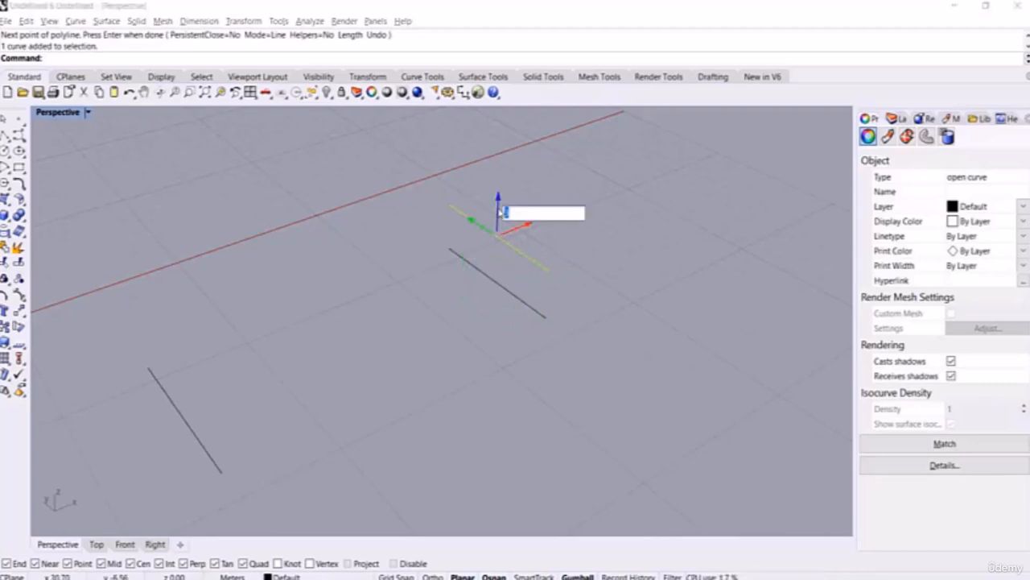
text(5)
key(Return)
key(Escape)
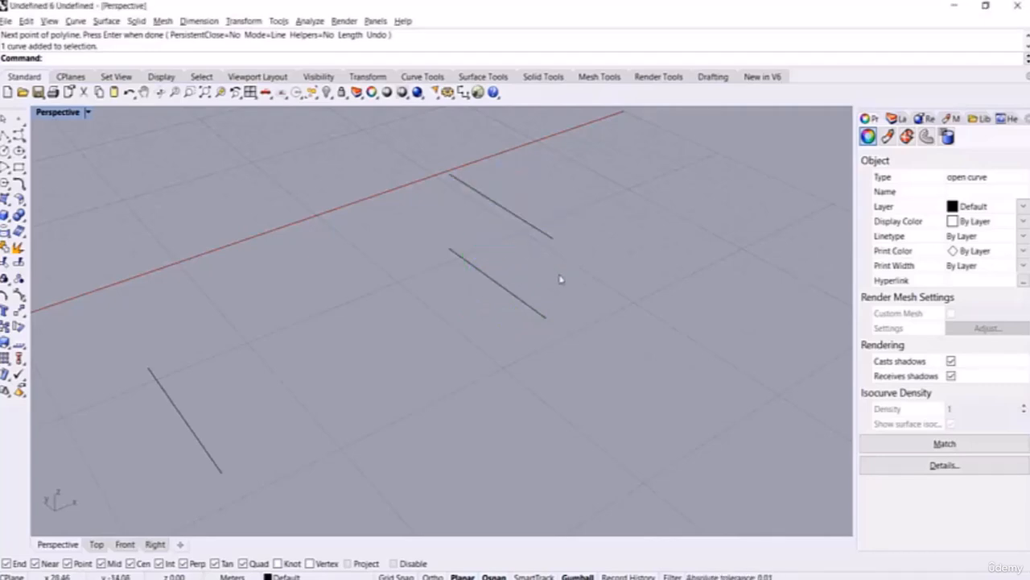
right_drag(359, 348, 179, 346)
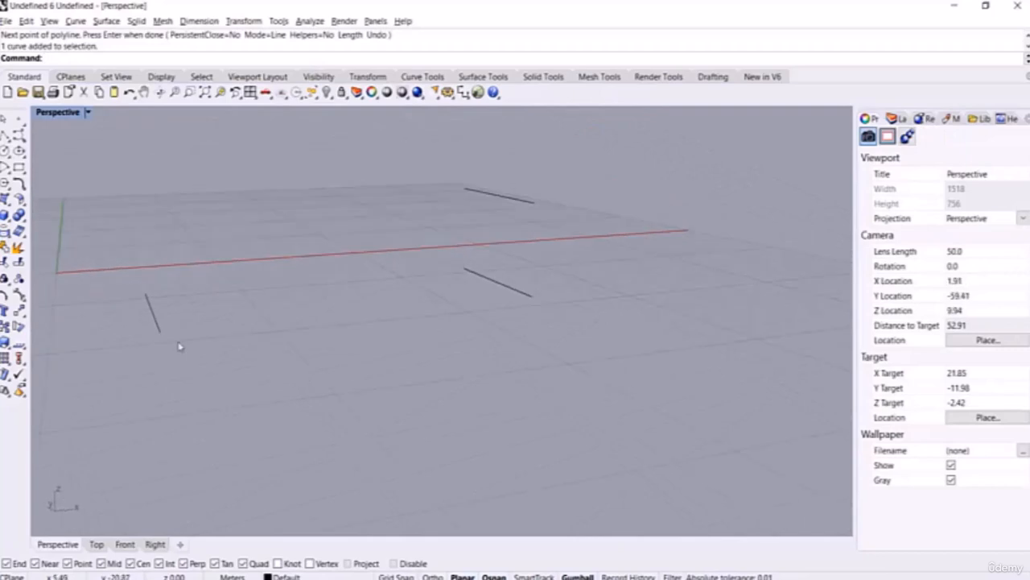
right_drag(389, 312, 401, 333)
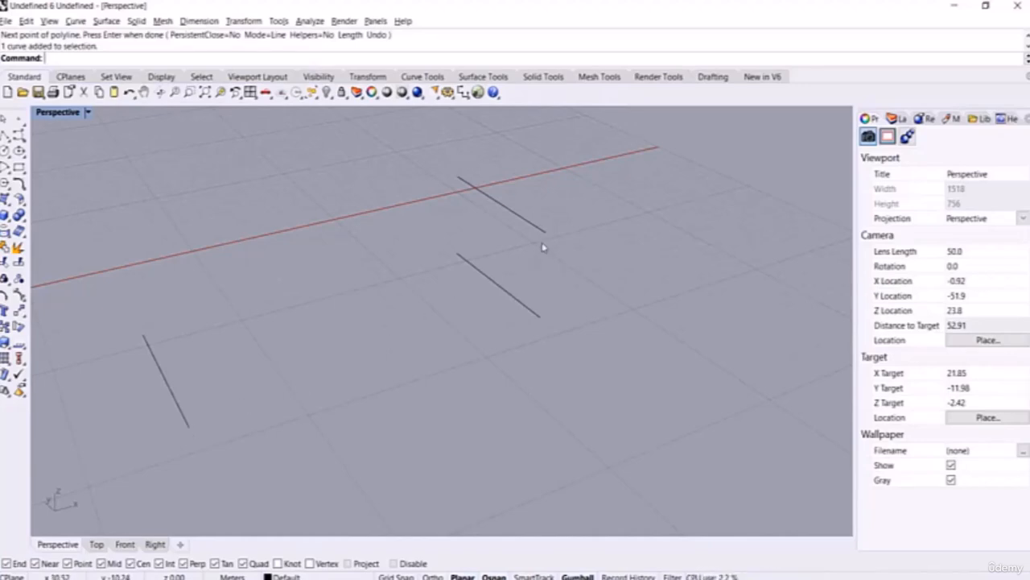
Step: Run TweenCurves and pick the lower-left line as start and upper-right line as end
text(weenCurves)
key(Return)
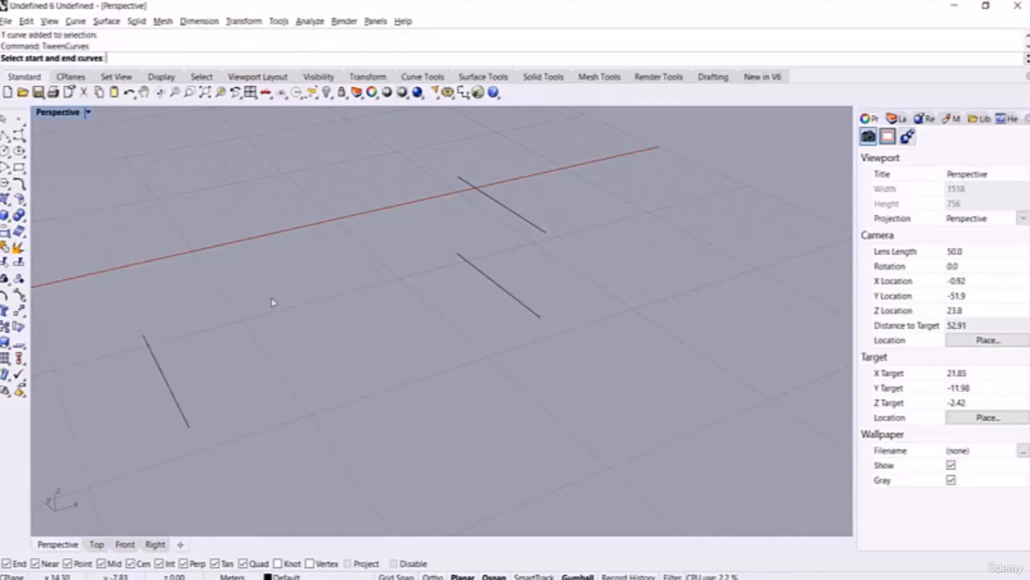
click(182, 422)
click(539, 228)
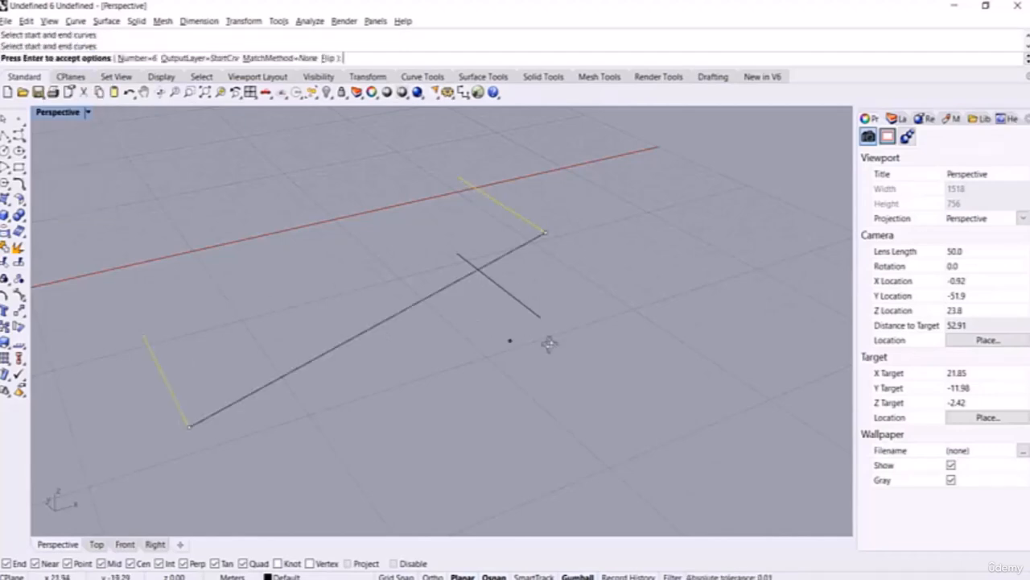
right_drag(547, 343, 522, 336)
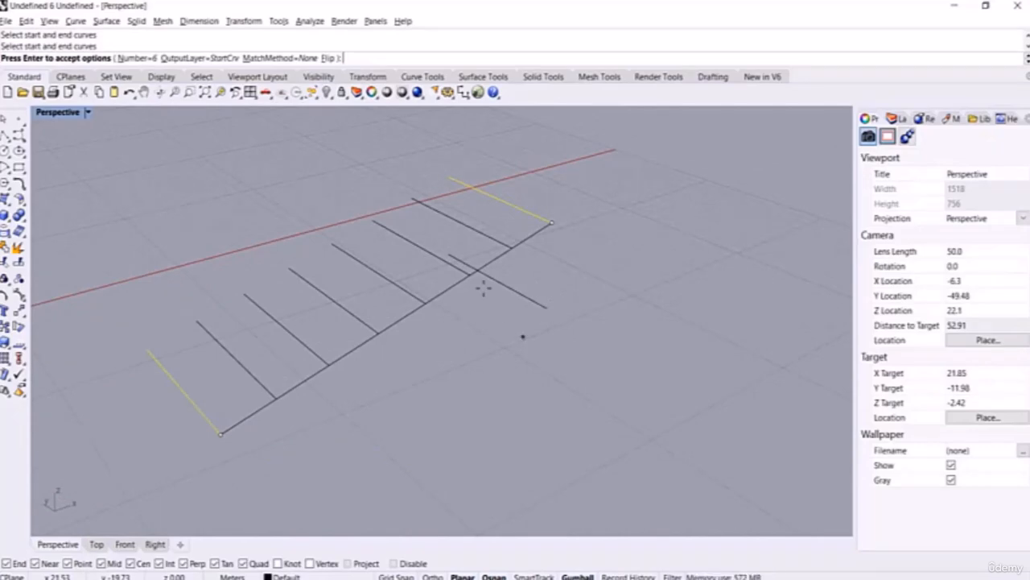
Step: Set the tween count to 15 (after trying 12), accept, and select the stray middle line
click(138, 58)
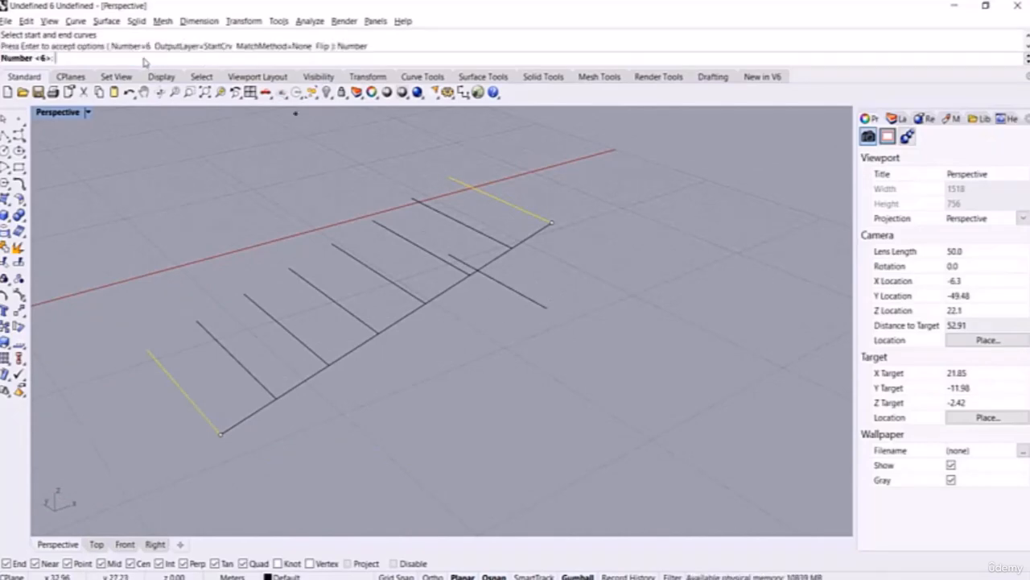
text(12)
key(Return)
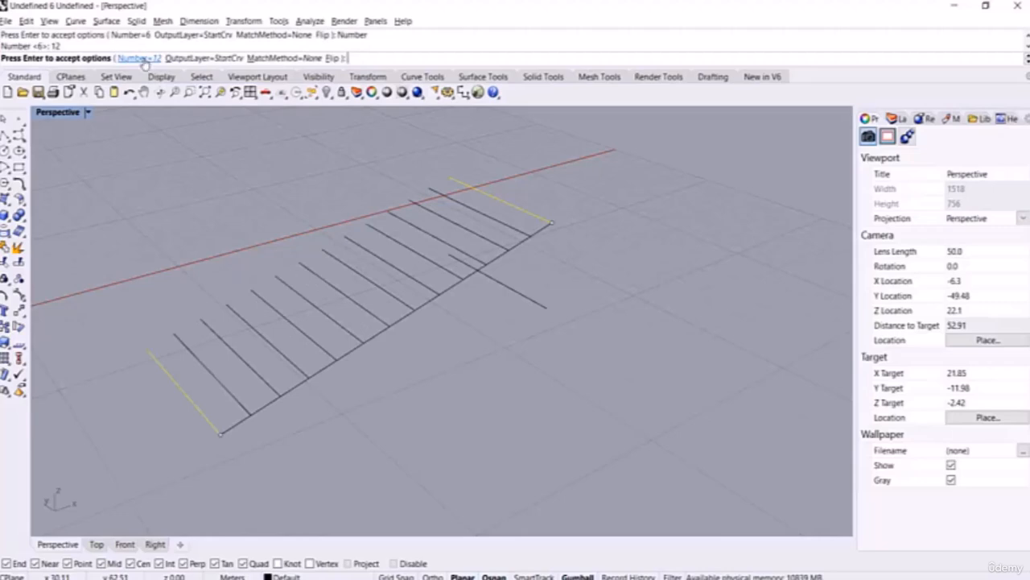
click(142, 59)
text(15)
key(Return)
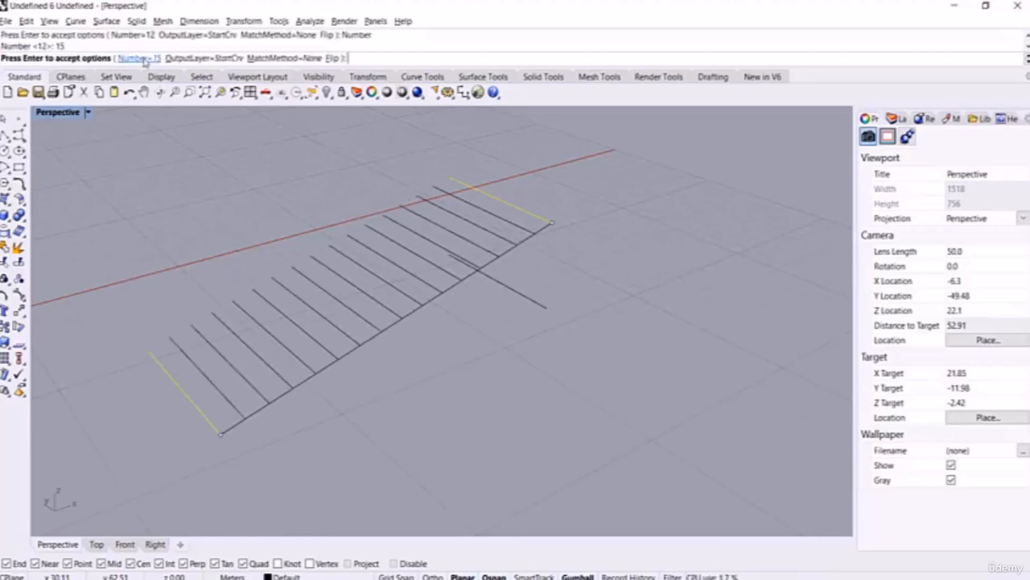
key(Return)
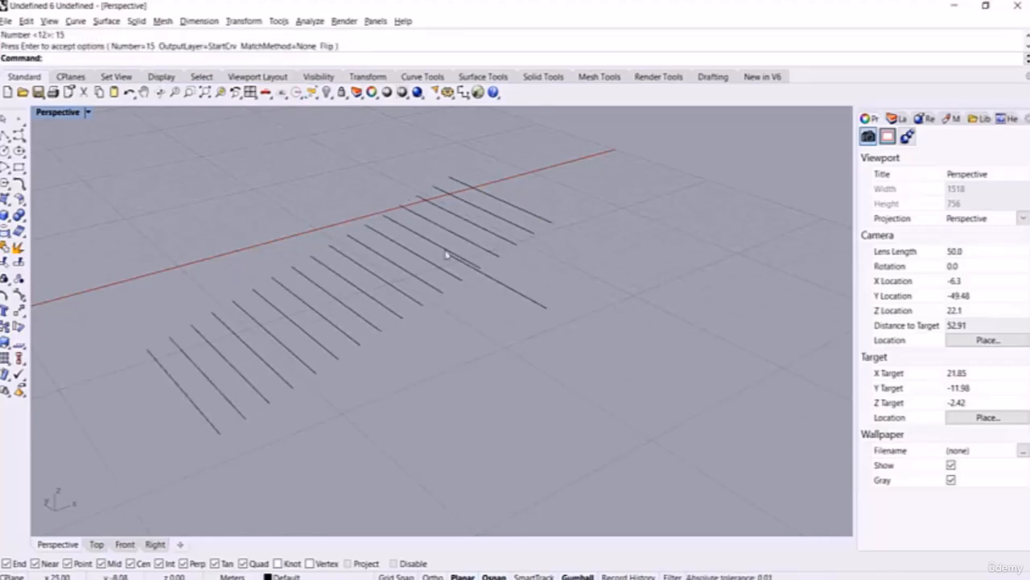
scroll(499, 266, down, 3)
click(516, 316)
Step: Delete the stray middle line and window-select all 17 parallel lines
key(Delete)
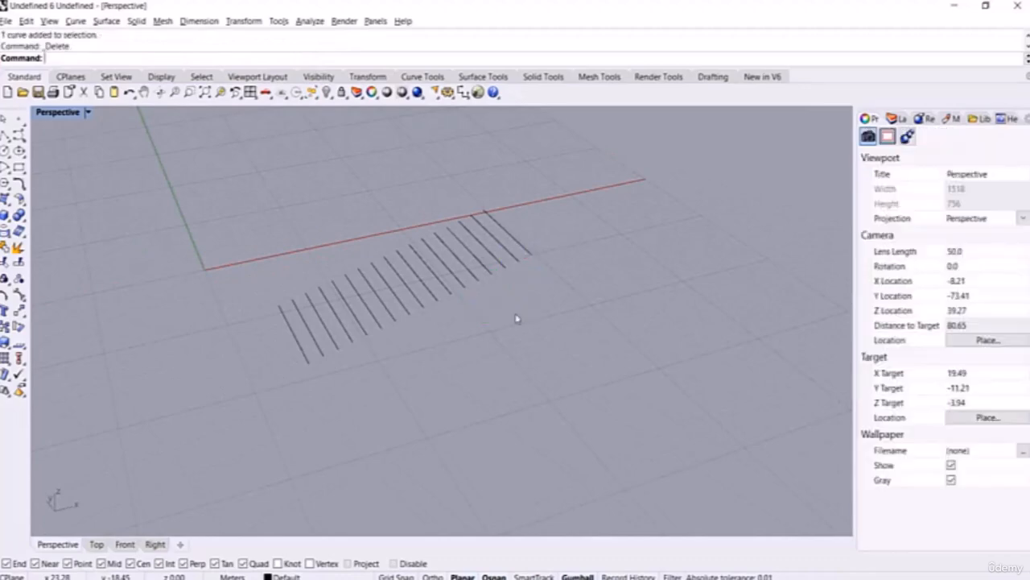
scroll(517, 316, up, 2)
drag(597, 196, 120, 425)
scroll(278, 384, up, 4)
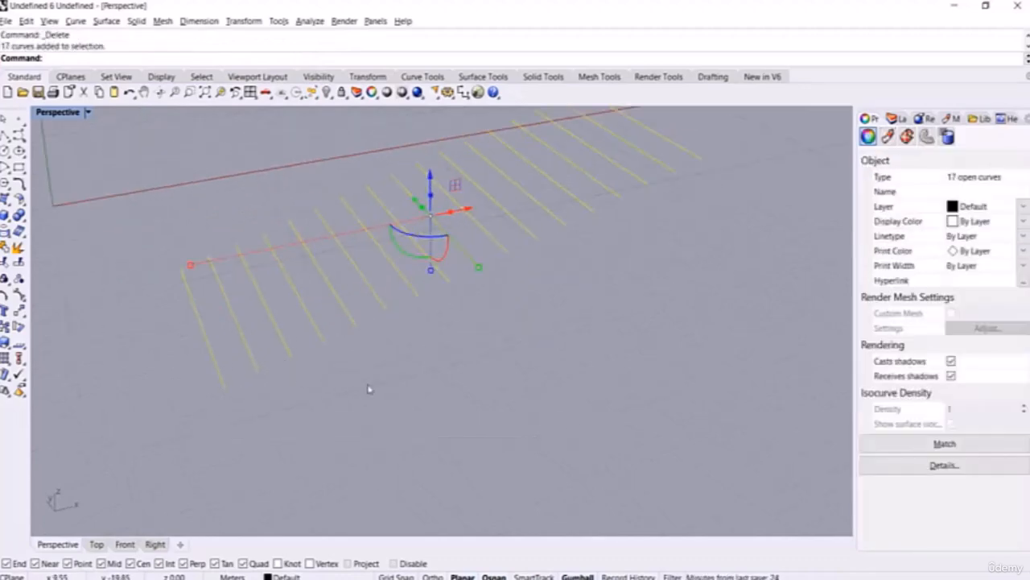
Step: Extrude the 17 lines with ExtrudeCrv using a custom direction sideways along the ground
middle_click(368, 389)
click(345, 391)
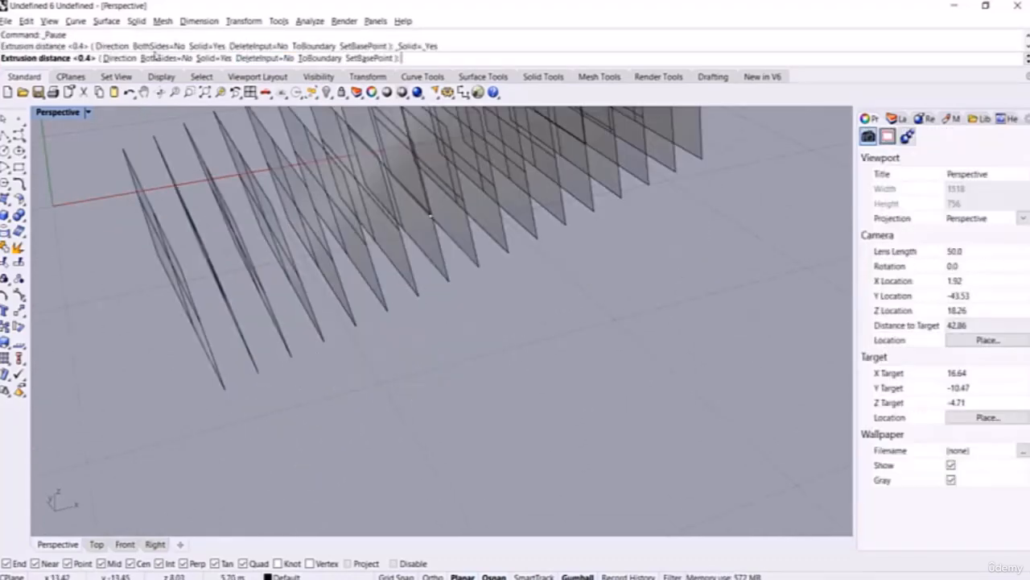
click(120, 58)
click(227, 389)
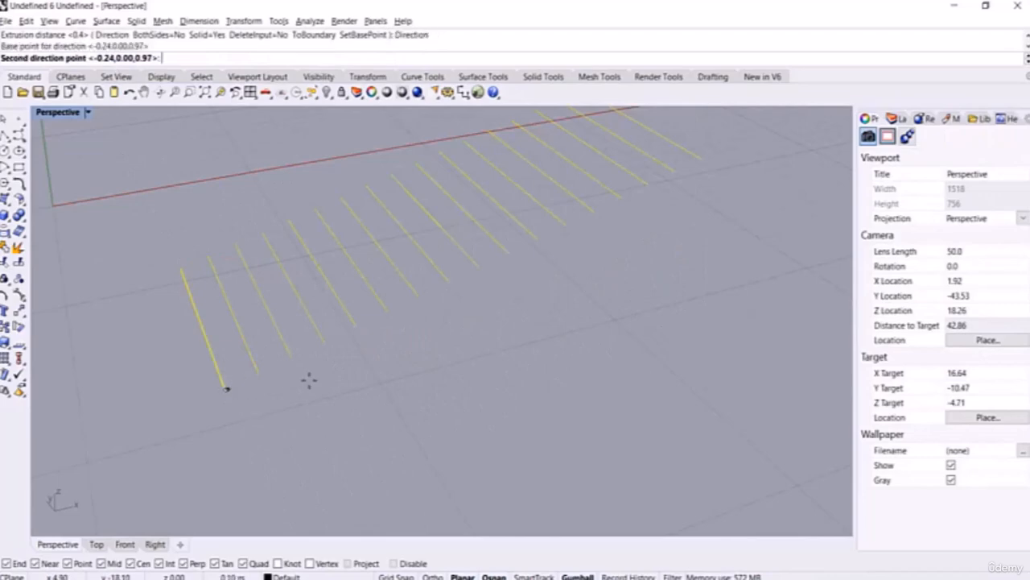
click(409, 347)
scroll(263, 379, up, 5)
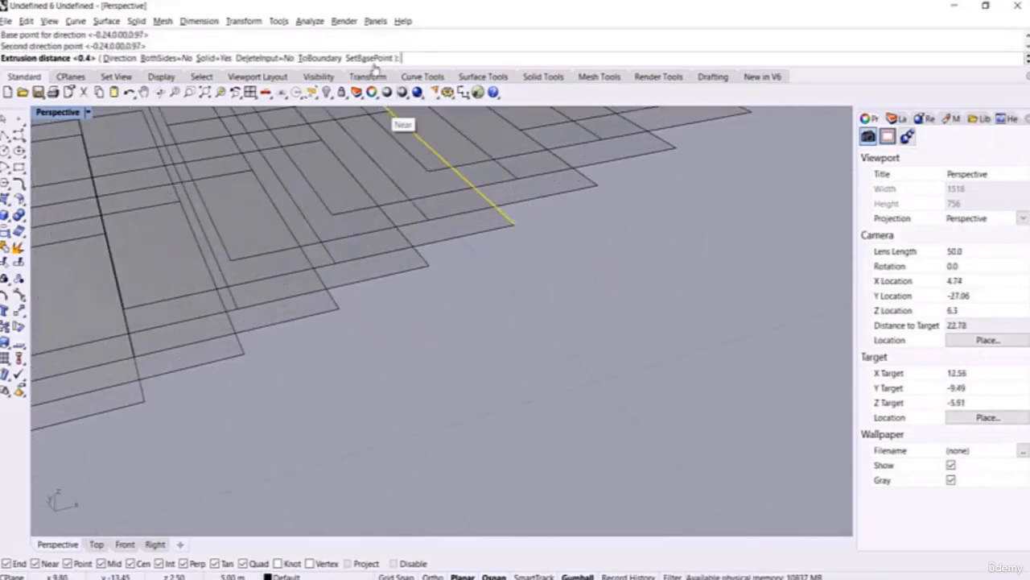
Step: Set a new base point so each strip's width reaches the next line, then select the strips
click(371, 58)
click(241, 361)
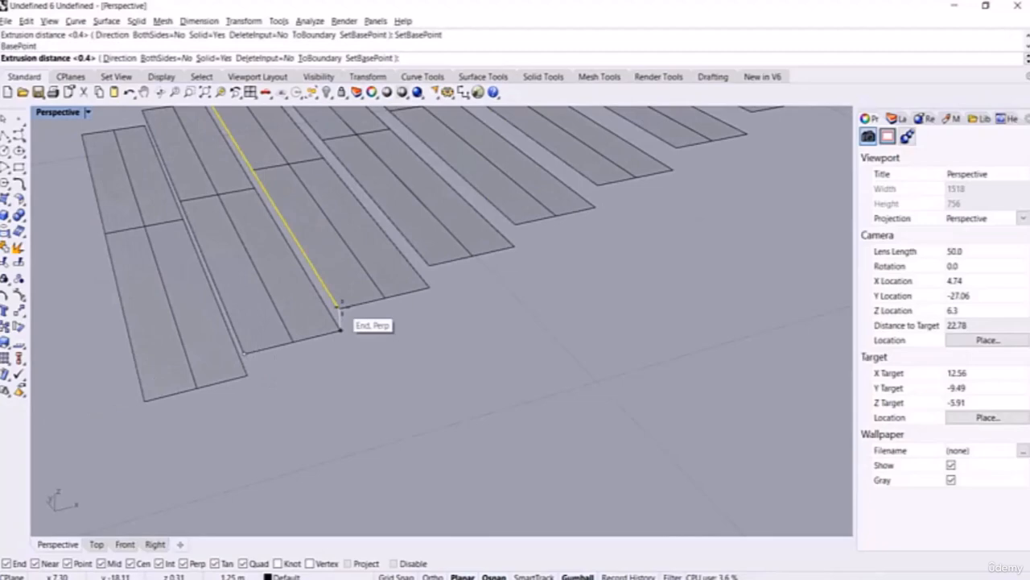
click(339, 305)
scroll(398, 382, down, 5)
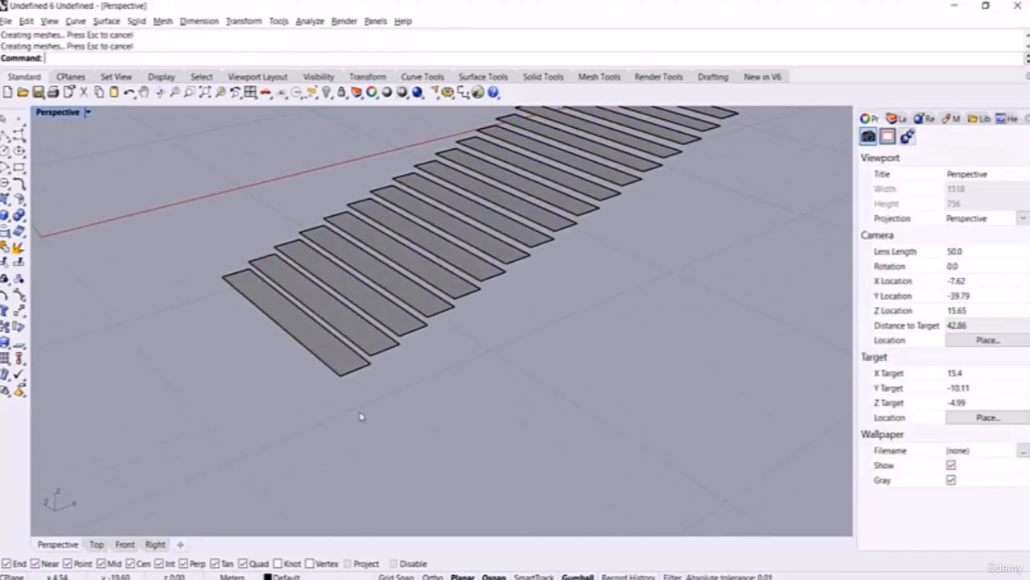
scroll(361, 416, down, 3)
drag(553, 258, 293, 426)
Step: Extrude the tread strips with ExtrudeSrf, picking direction points across Perspective and Front views
middle_click(421, 414)
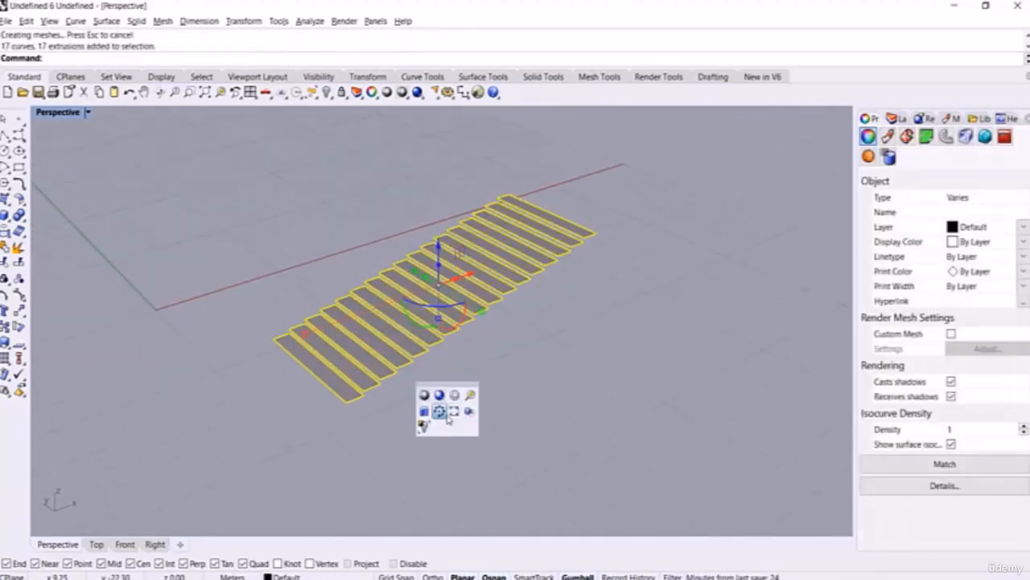
click(439, 411)
scroll(362, 394, up, 5)
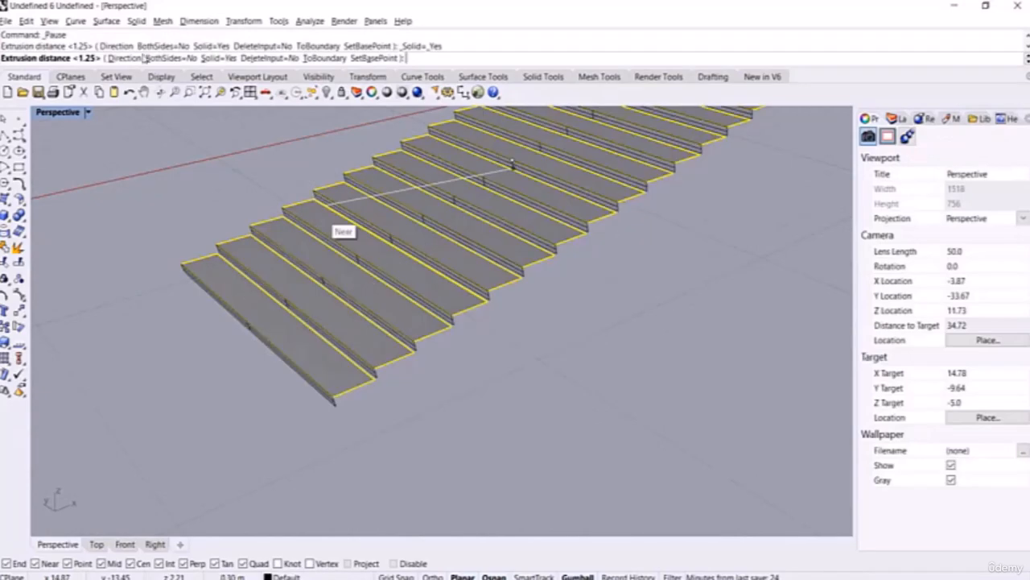
click(137, 58)
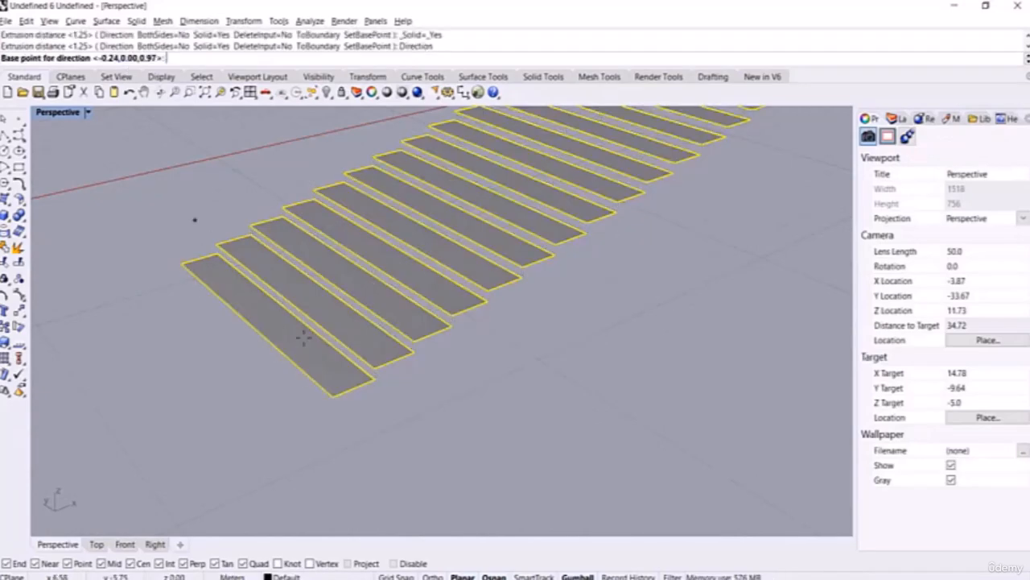
click(333, 396)
click(125, 544)
click(368, 303)
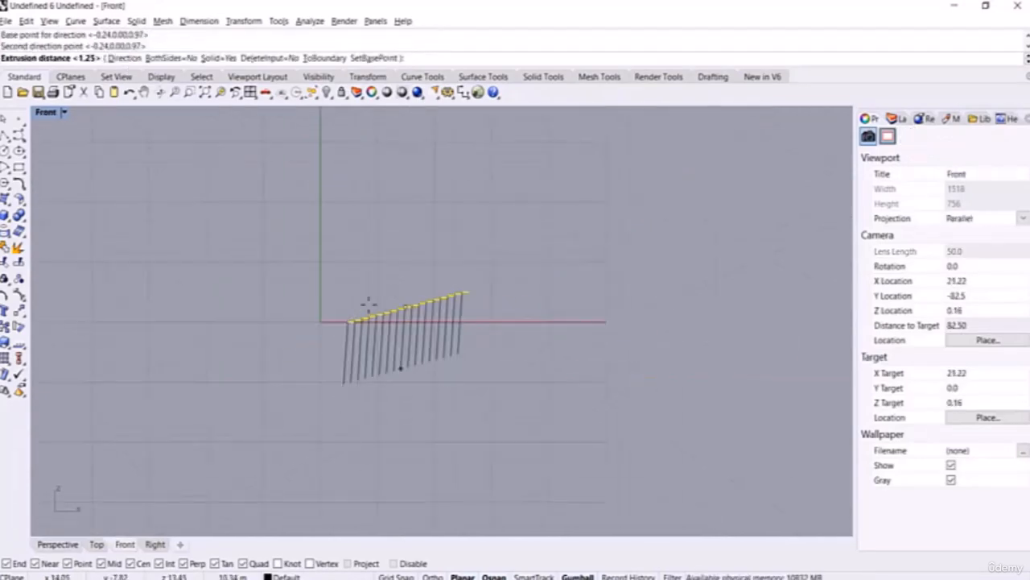
Step: Redefine the extrusion direction to point straight down in the Front view
scroll(362, 310, up, 5)
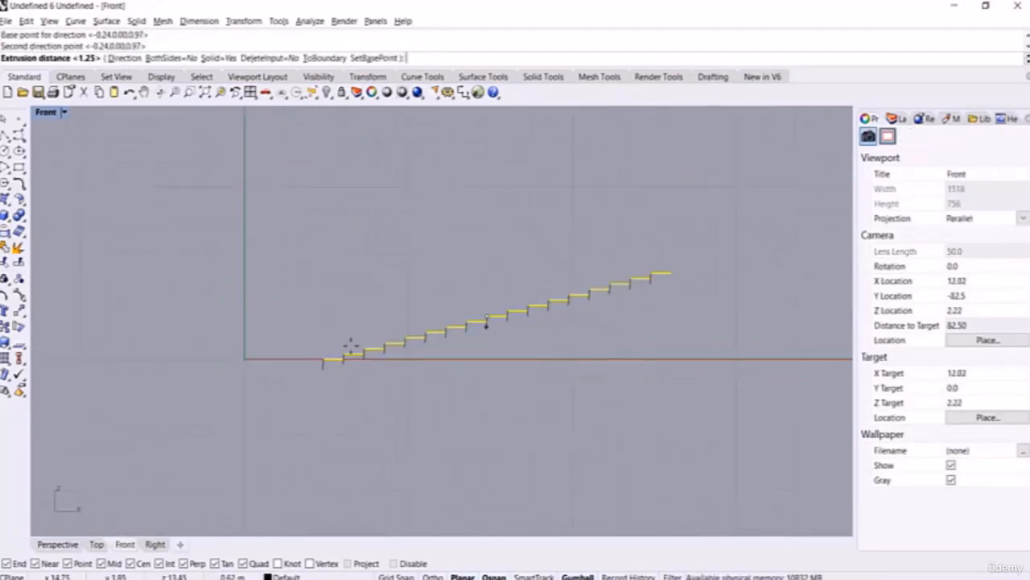
click(121, 58)
click(254, 293)
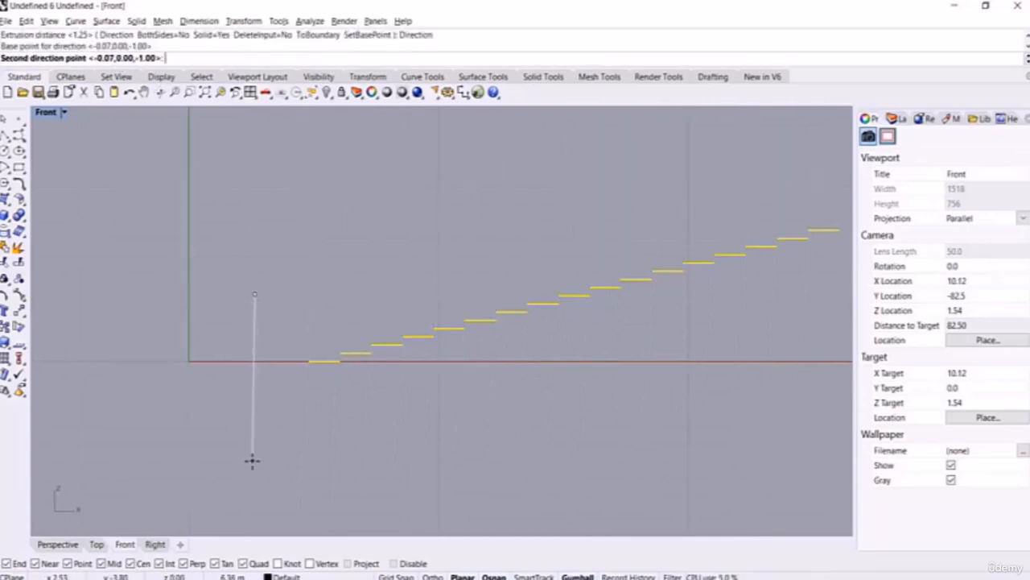
click(252, 469)
scroll(347, 364, up, 6)
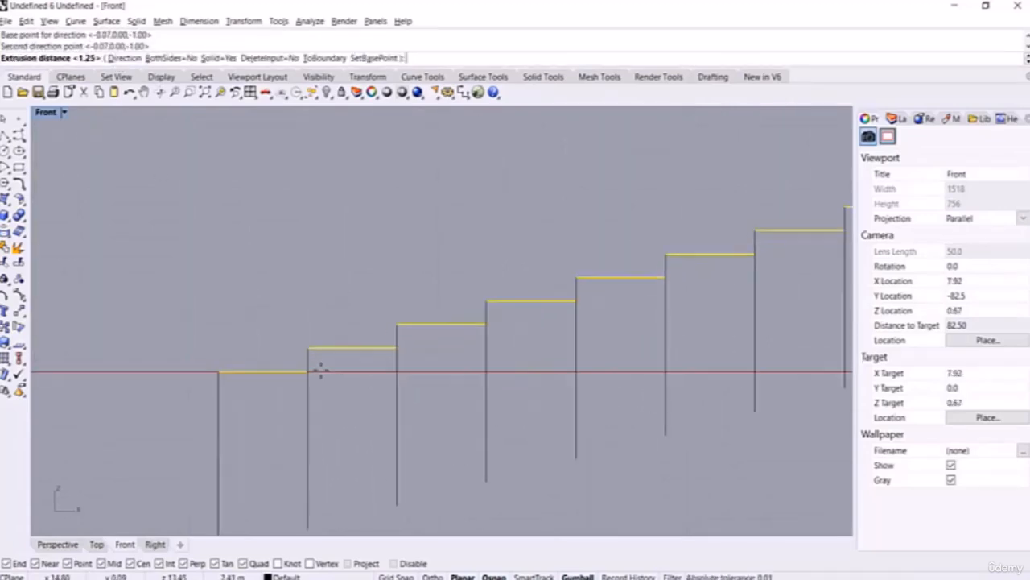
Step: Set the riser depth from a step's end to the step below, then orbit Perspective
click(375, 58)
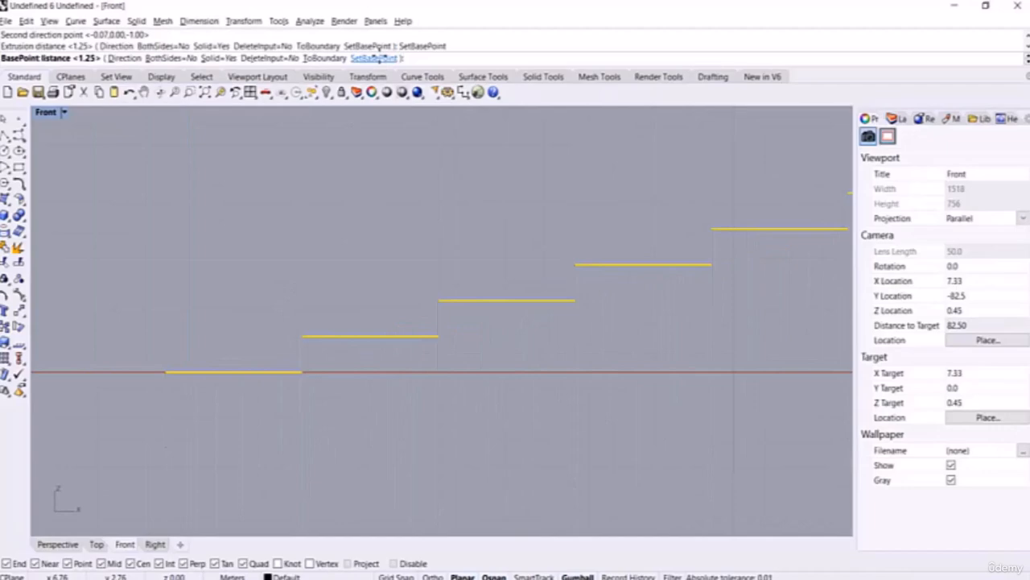
click(303, 336)
click(299, 372)
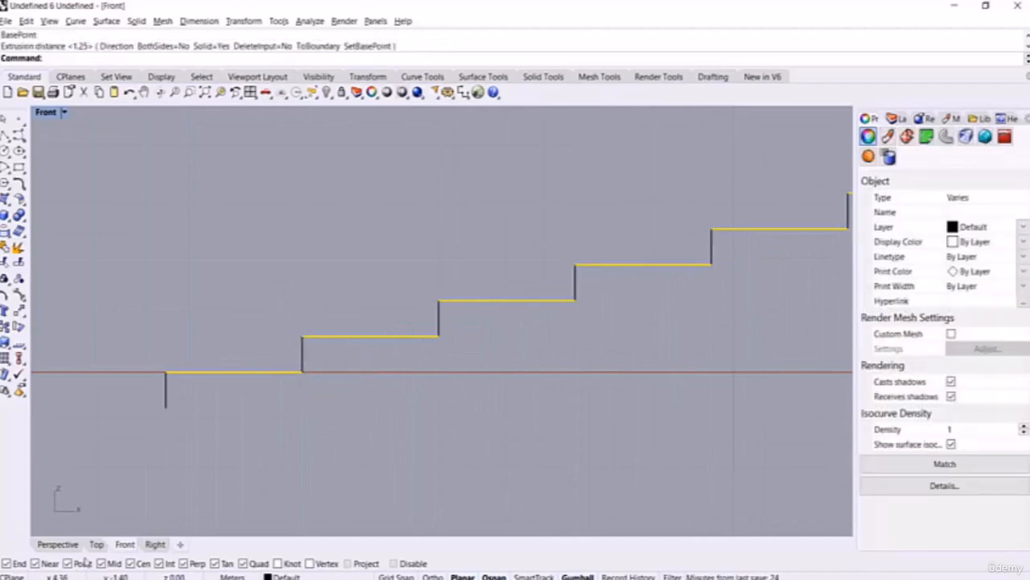
click(69, 546)
right_drag(361, 409, 329, 402)
click(329, 402)
scroll(370, 405, down, 4)
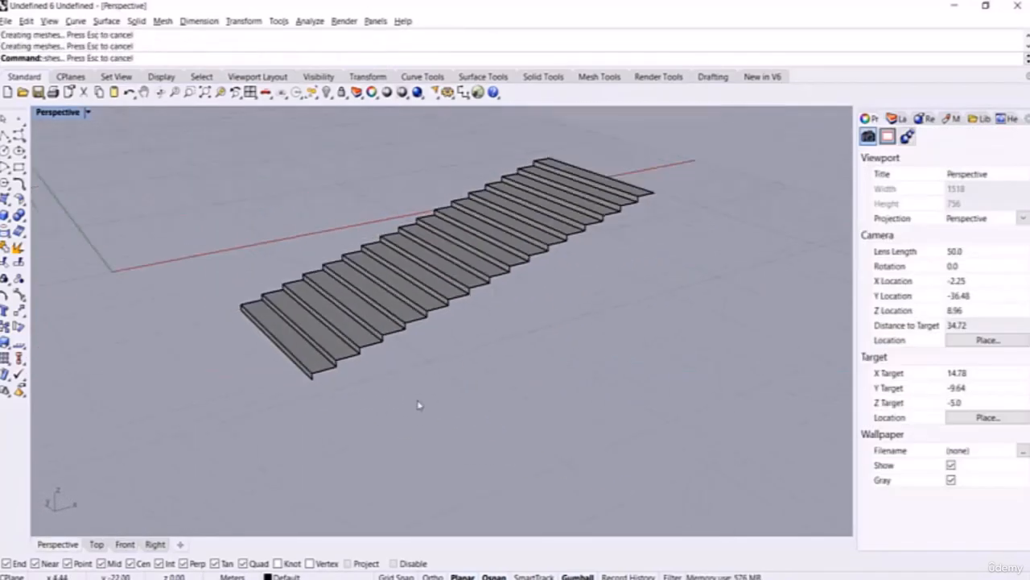
right_drag(421, 407, 460, 393)
scroll(550, 296, up, 2)
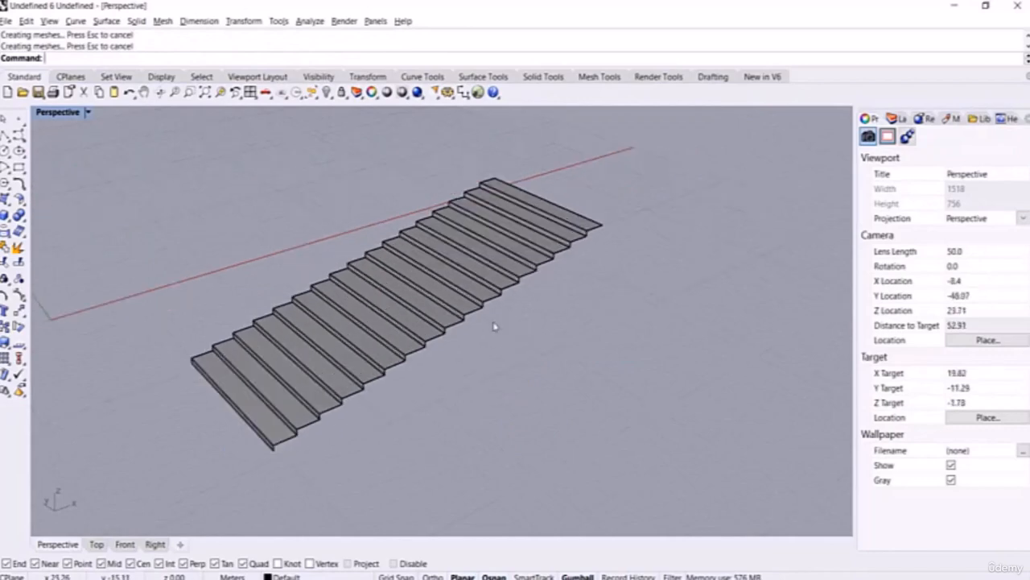
right_drag(494, 327, 510, 317)
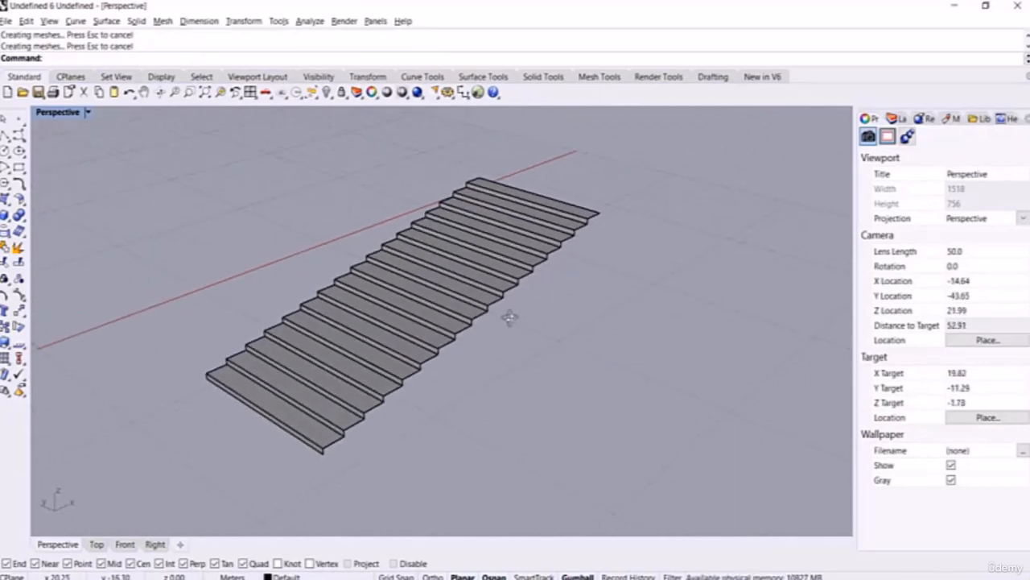